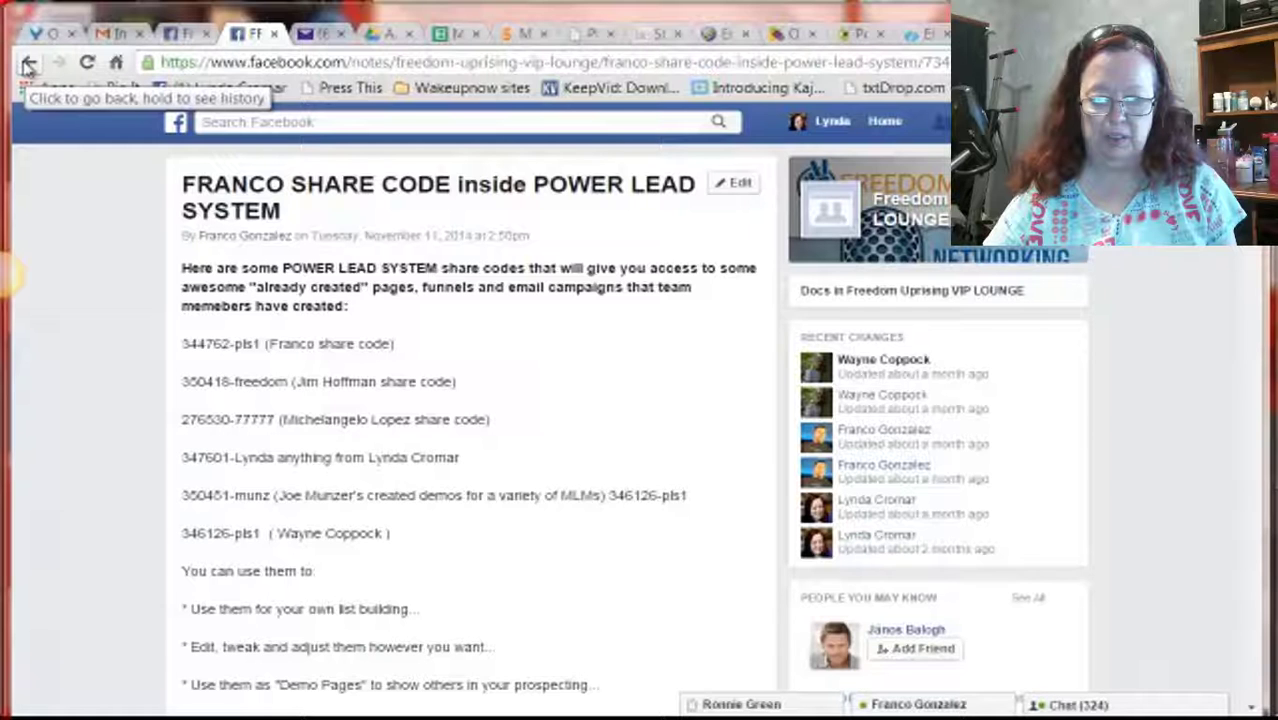
left_click(28, 64)
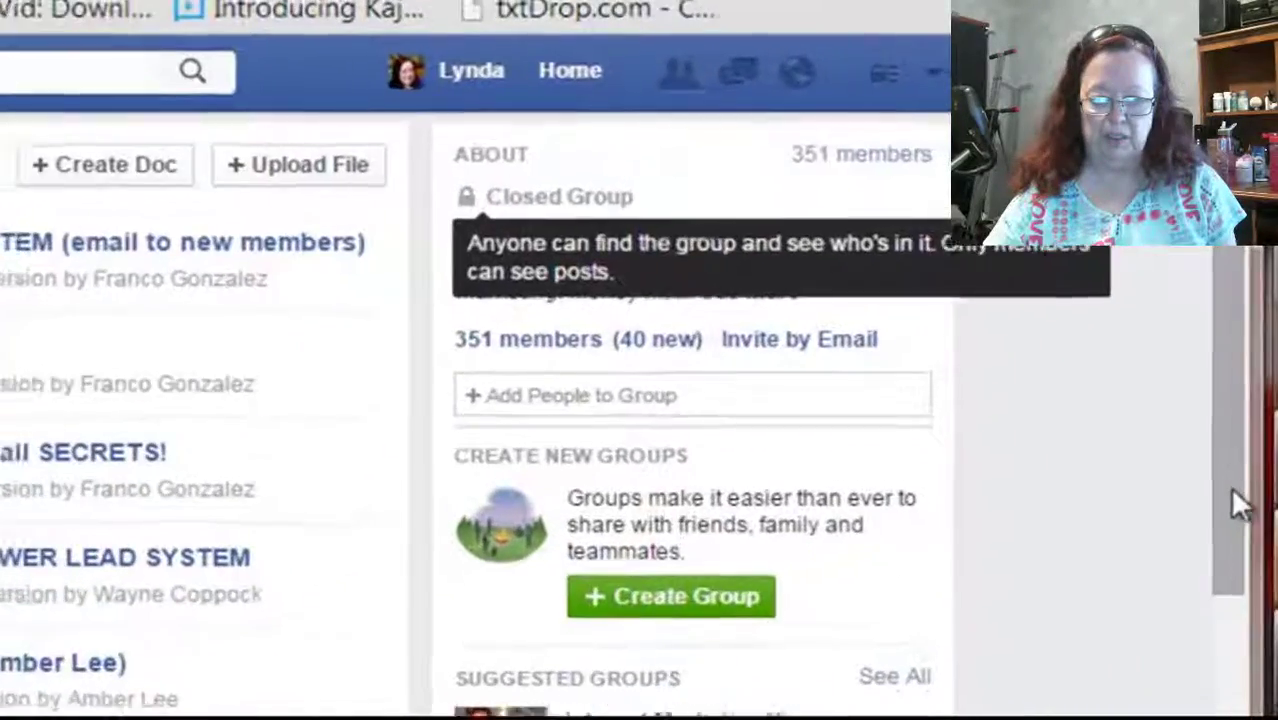
scroll(1258, 290, "up", 1)
left_click_drag(1225, 405, 1215, 274)
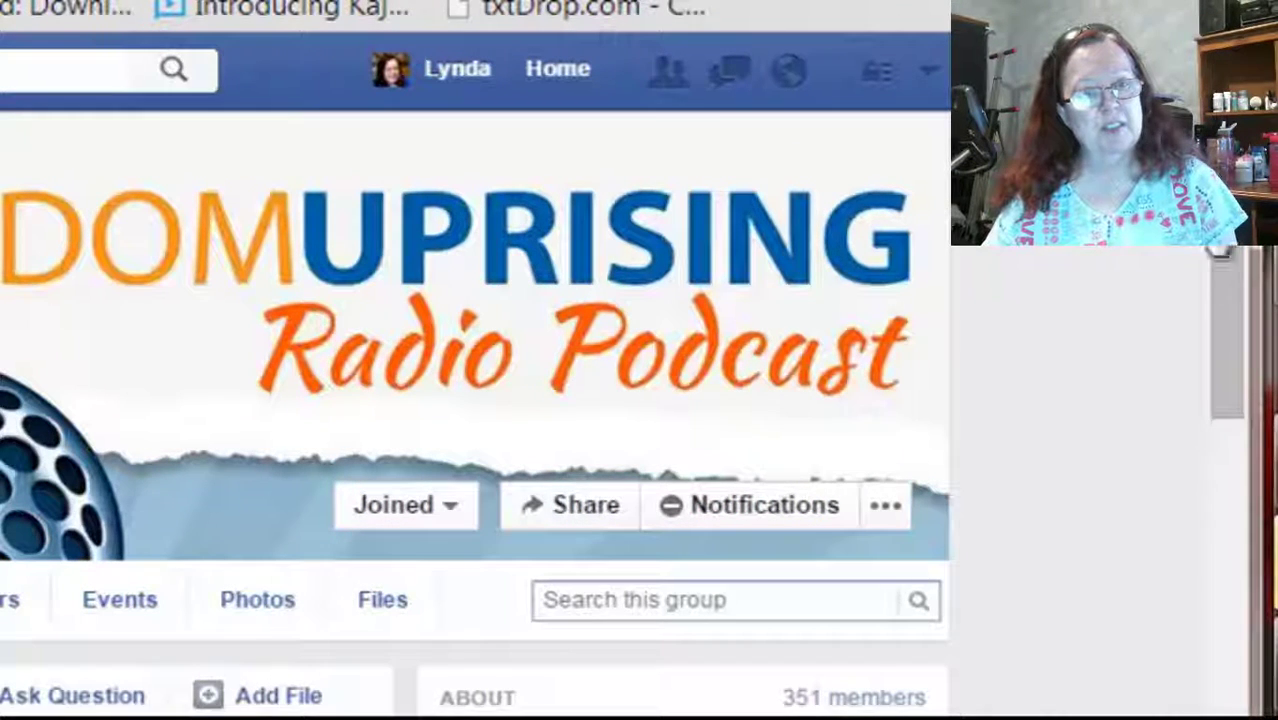
left_click(372, 603)
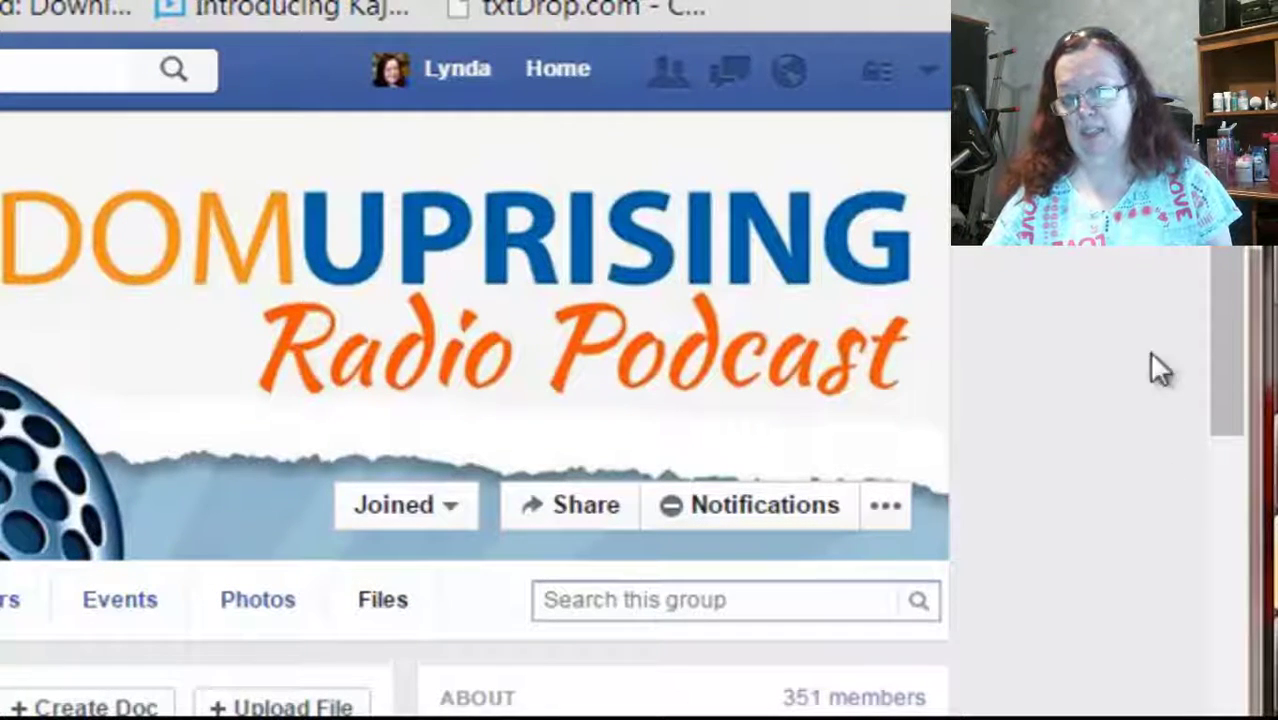
scroll(1217, 309, "down", 5)
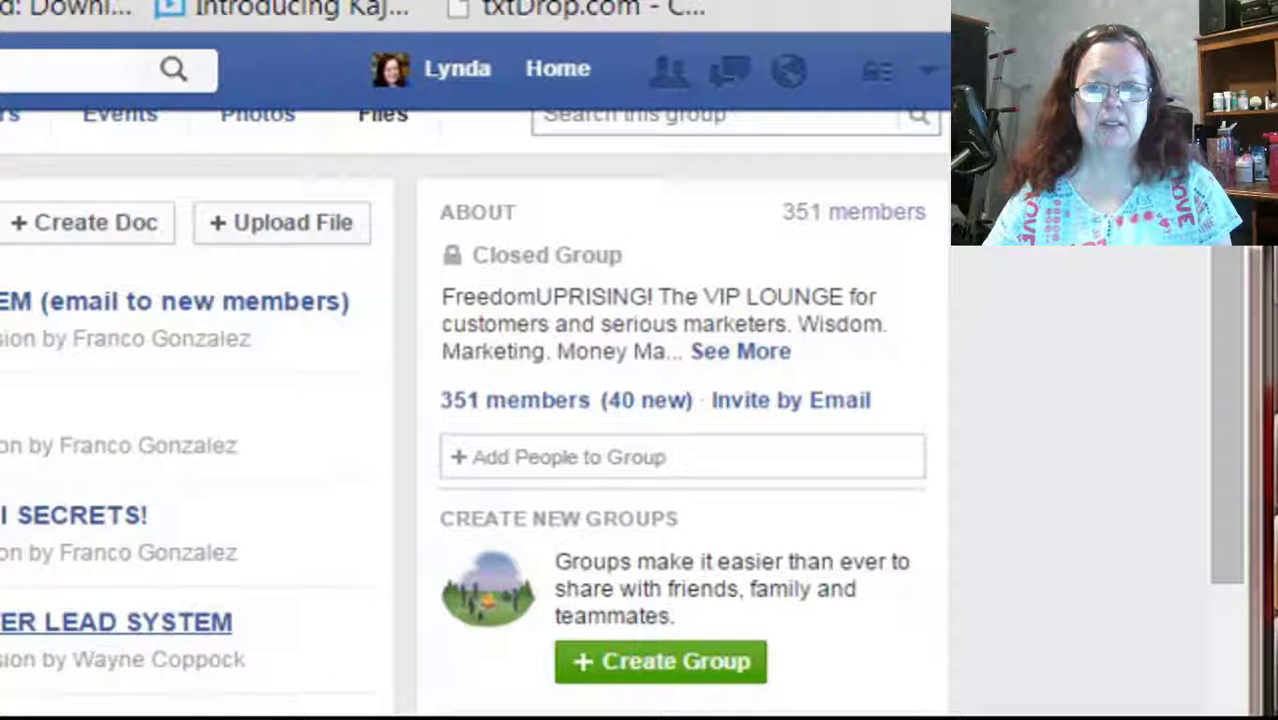
left_click(116, 622)
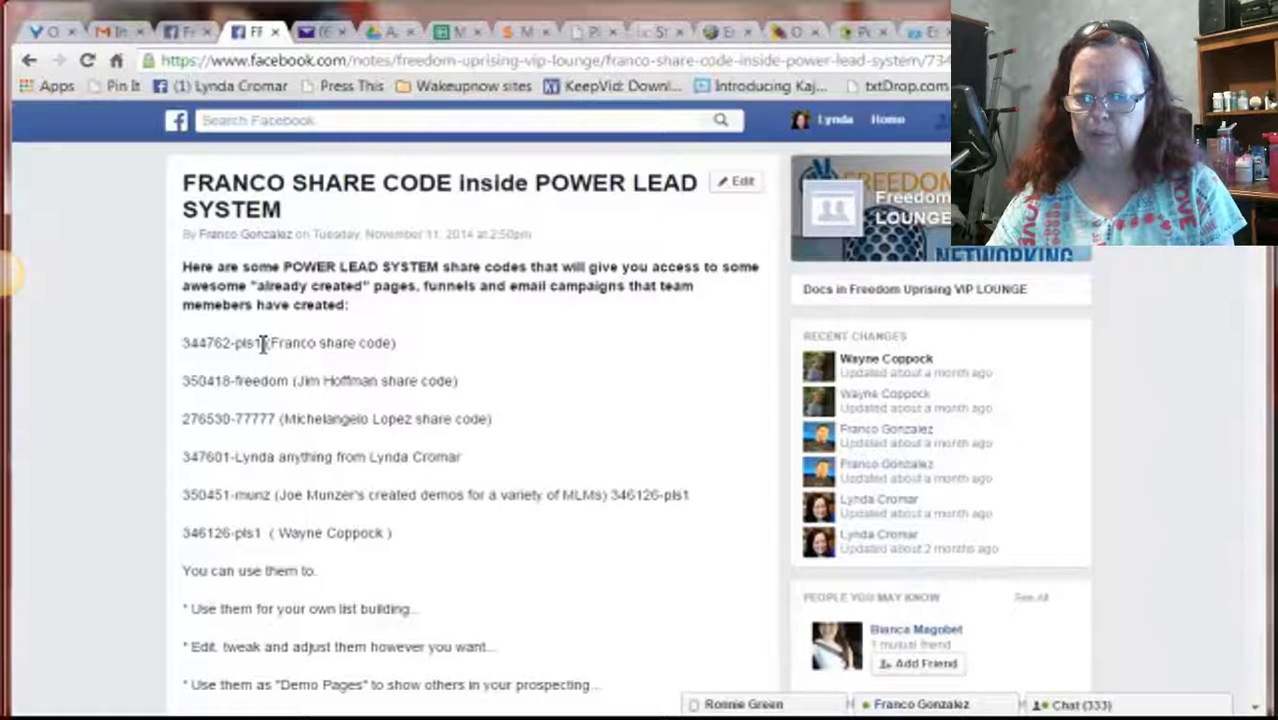
Copy the first share code from the Facebook note and bring up Websites > WebPages in Power Lead System
left_click_drag(262, 343, 160, 362)
key("ctrl+c")
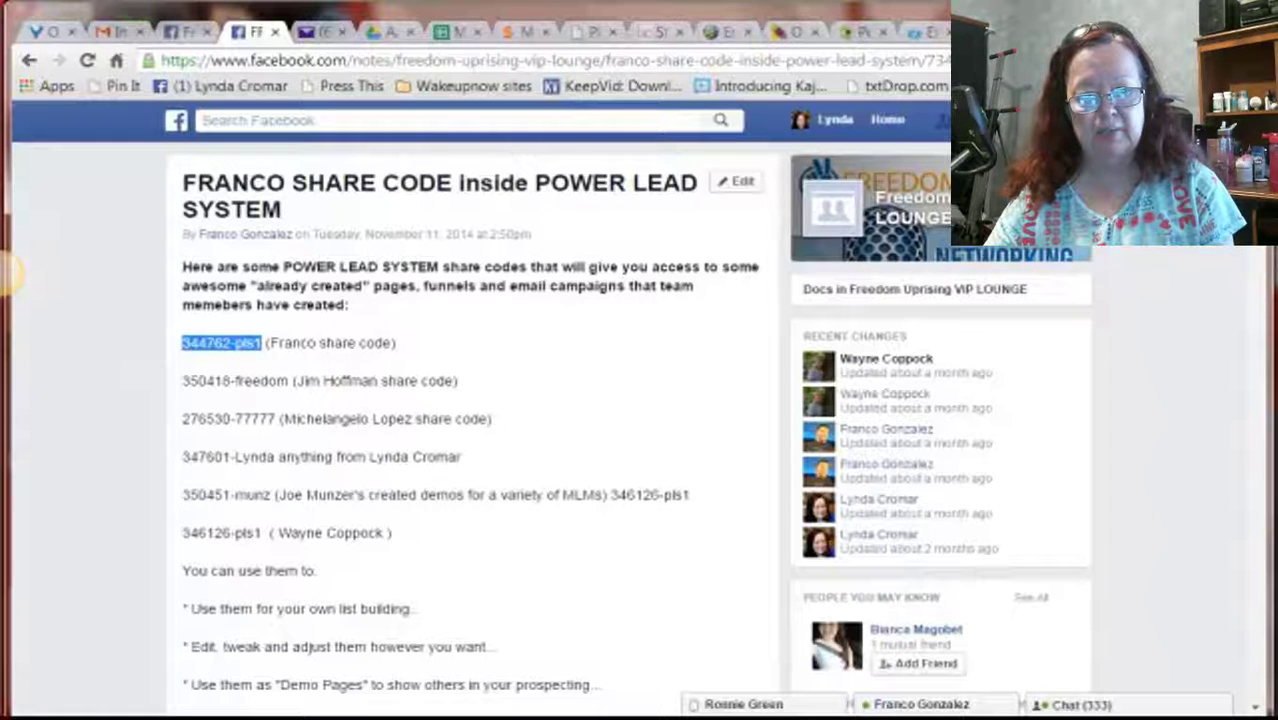
key("ctrl+Tab")
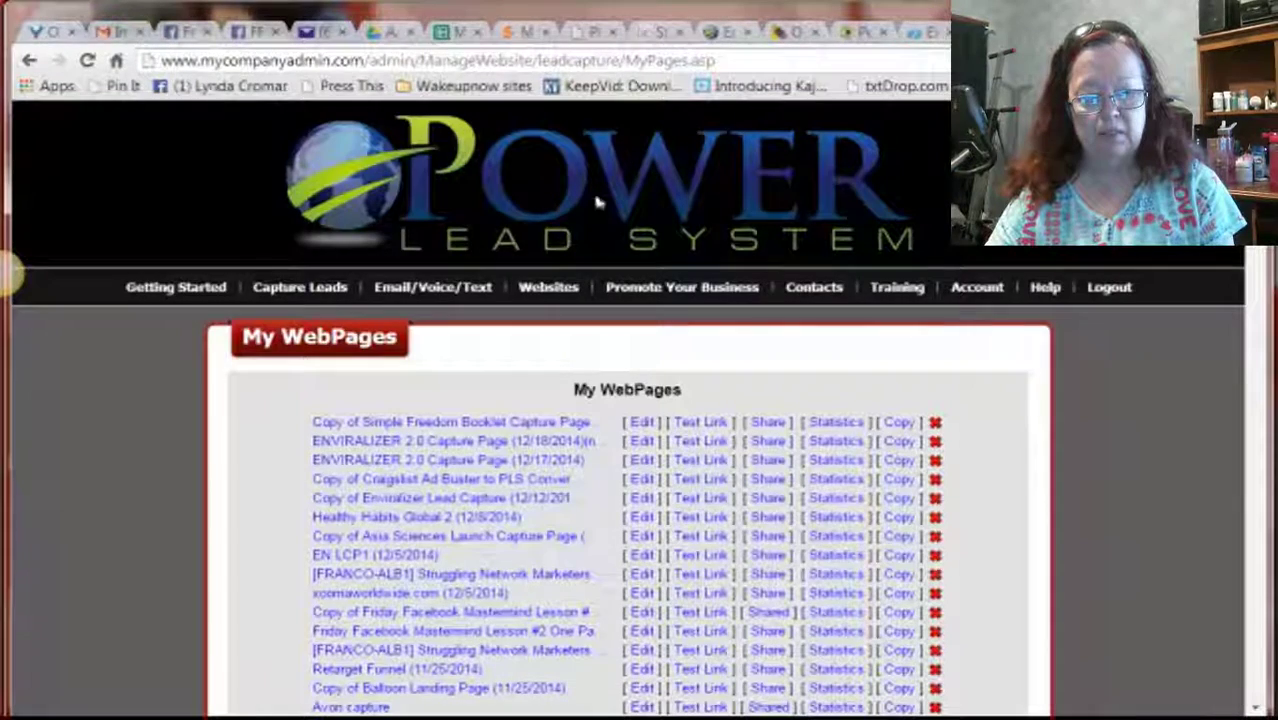
mouse_move(548, 286)
mouse_move(550, 340)
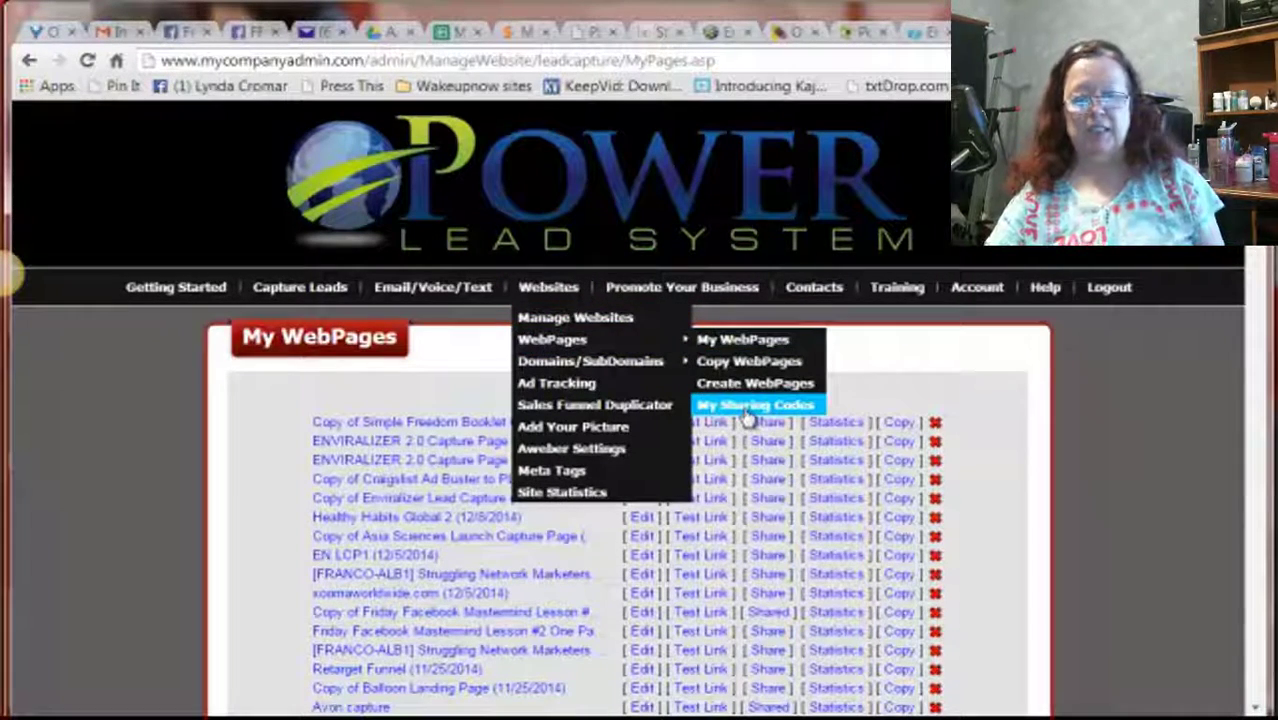
Paste the copied share code into 'Get Content under this Code' on My Sharing Codes and submit it
left_click(748, 410)
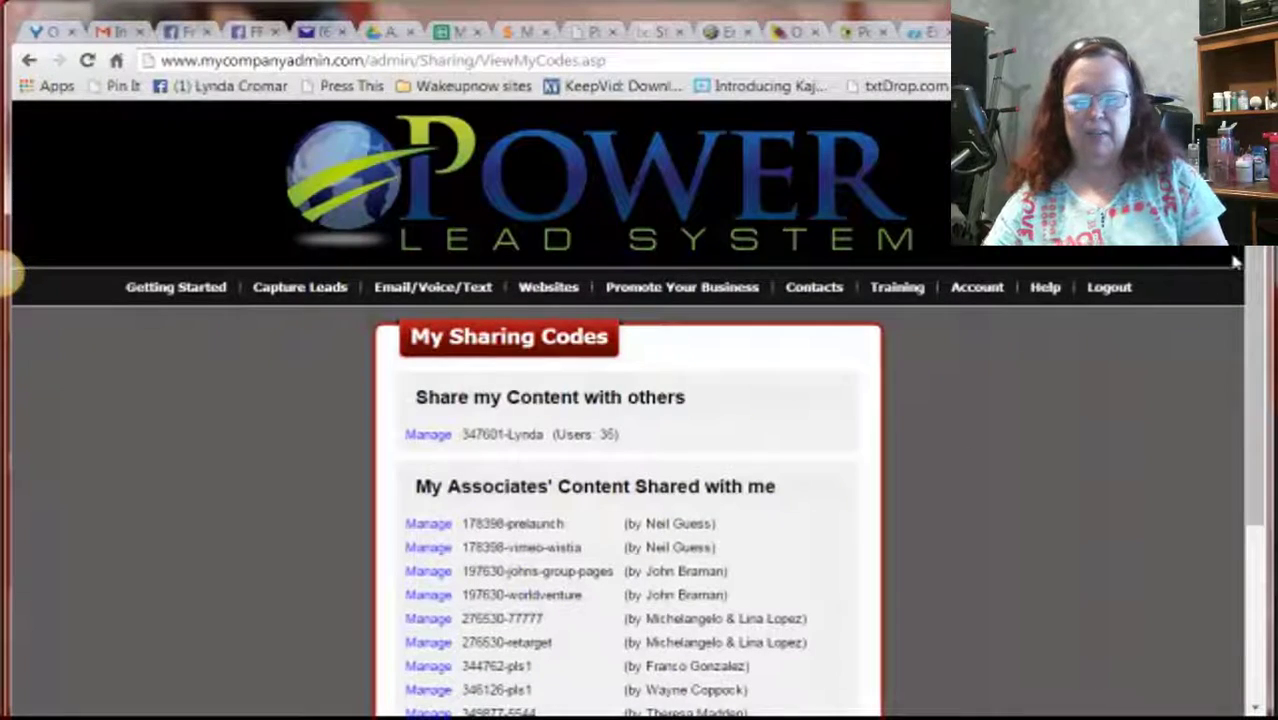
left_click_drag(1247, 262, 1237, 444)
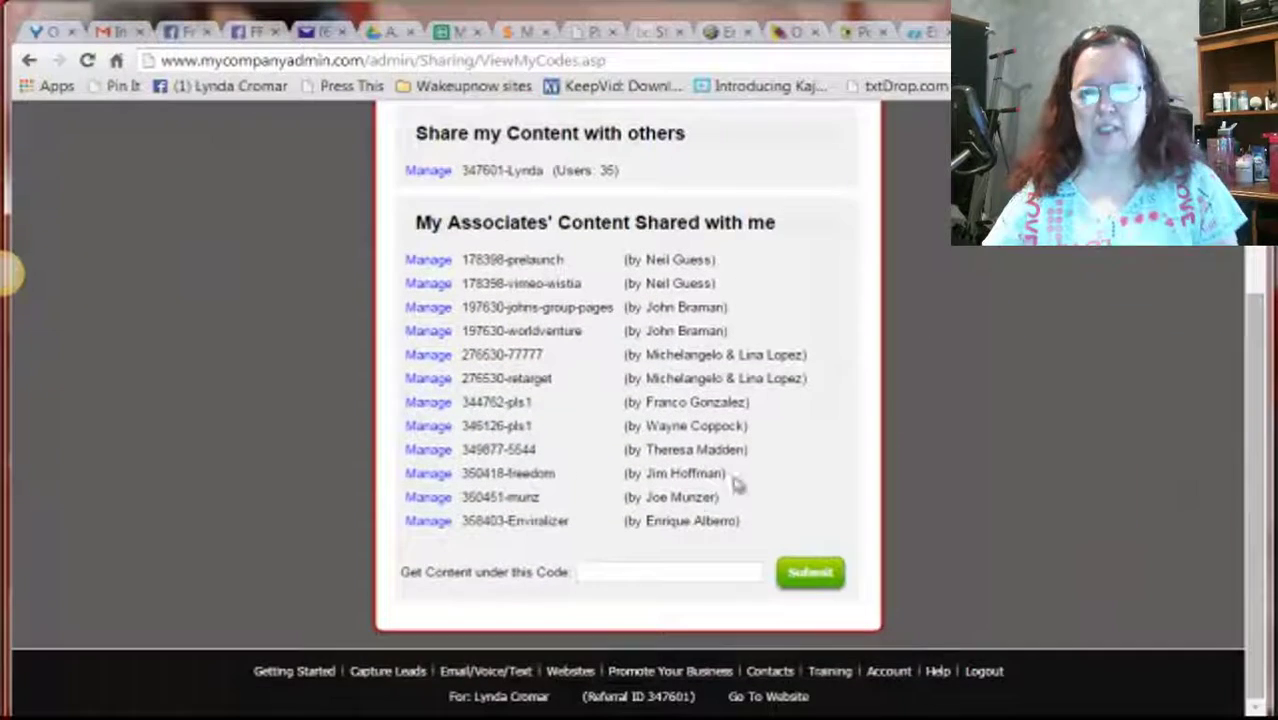
left_click(643, 570)
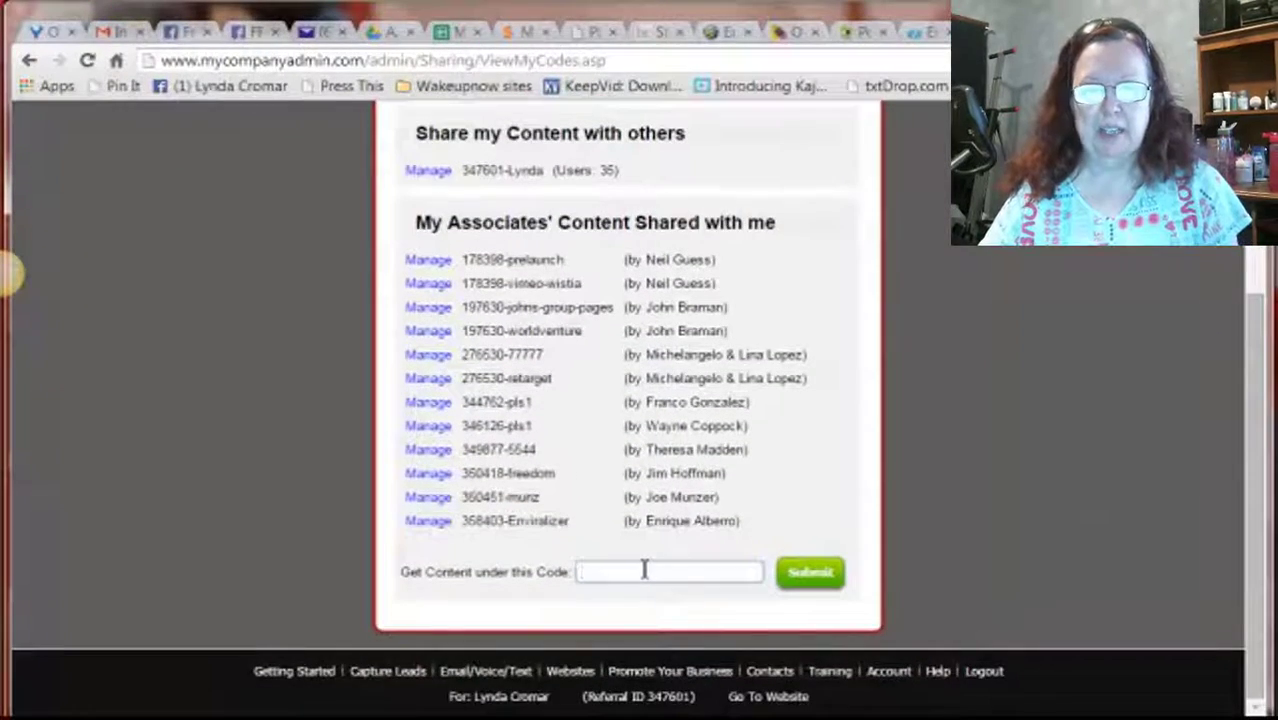
key("ctrl+v")
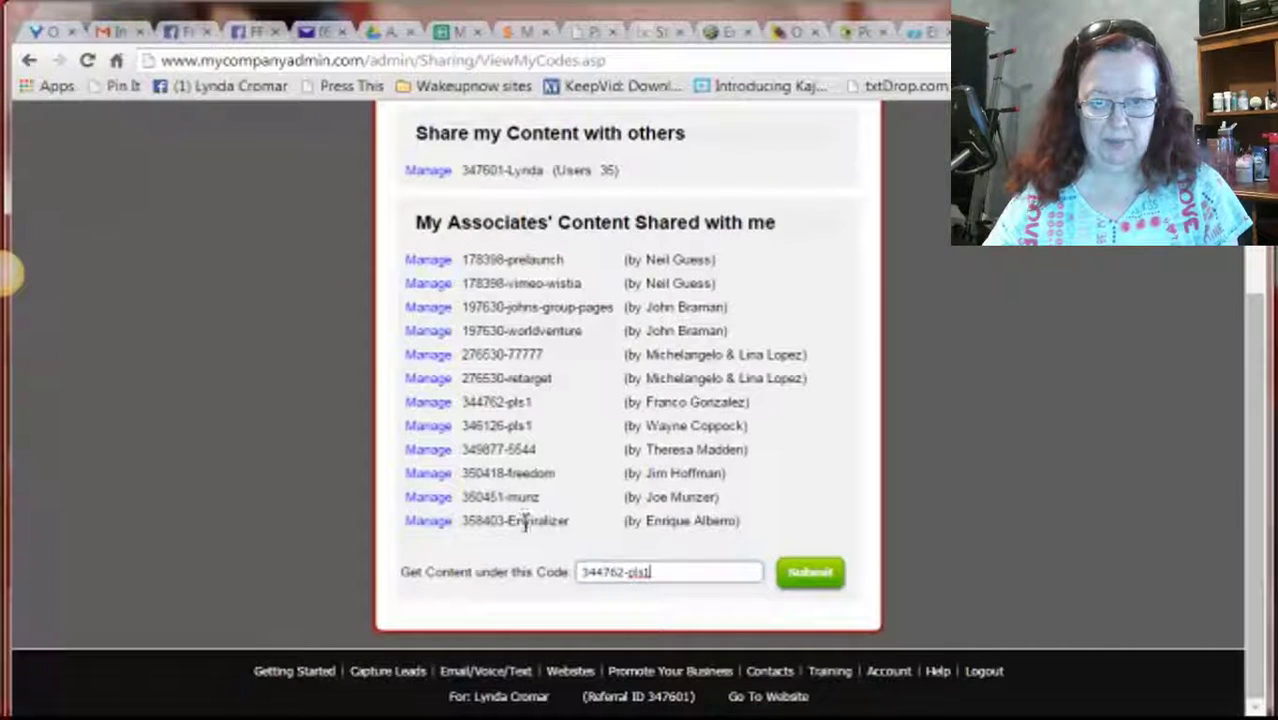
left_click(810, 572)
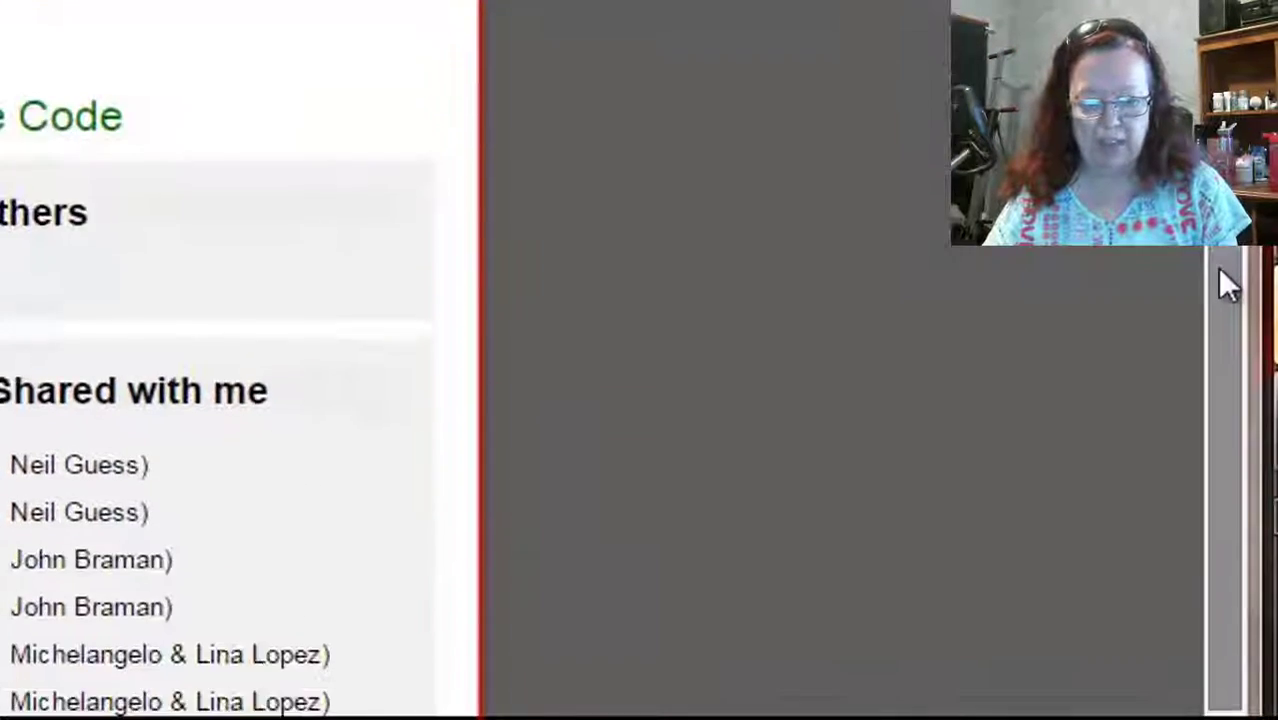
left_click_drag(1219, 270, 1214, 398)
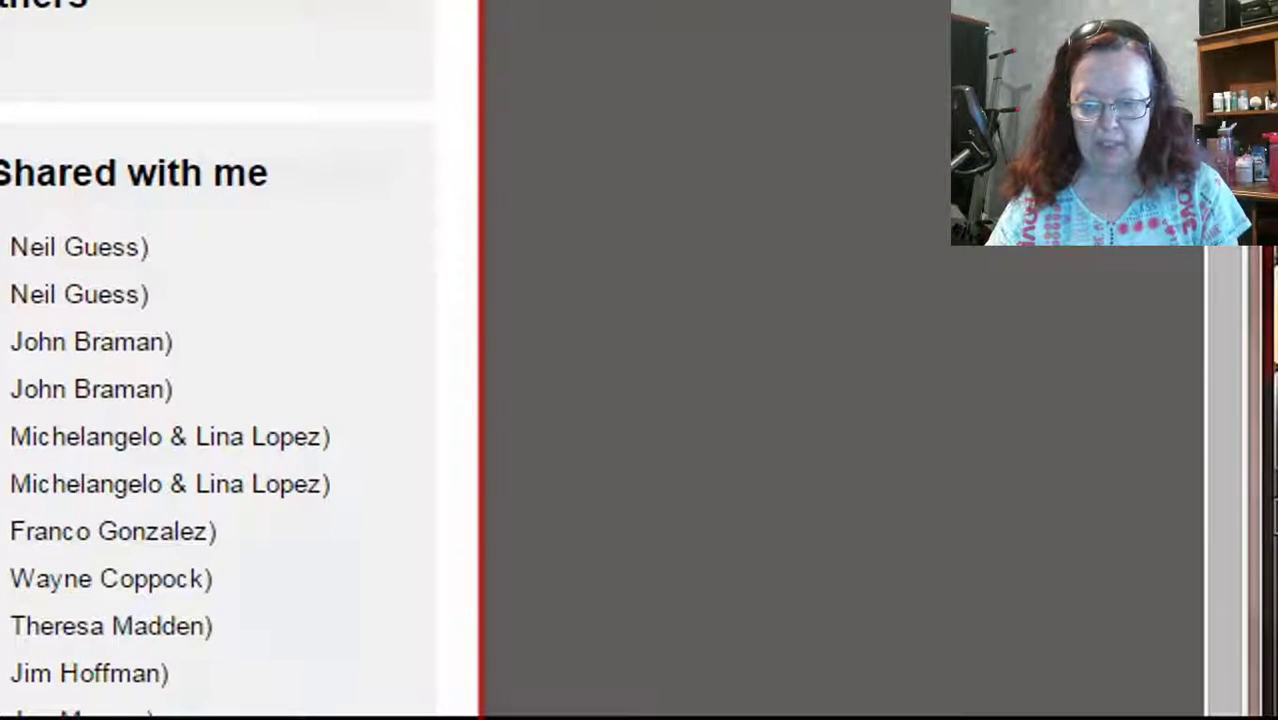
scroll(1201, 414, "up", 3)
Open My WebPages and scroll down to the Shared WebPages section below your own pages
scroll(1235, 468, "up", 5)
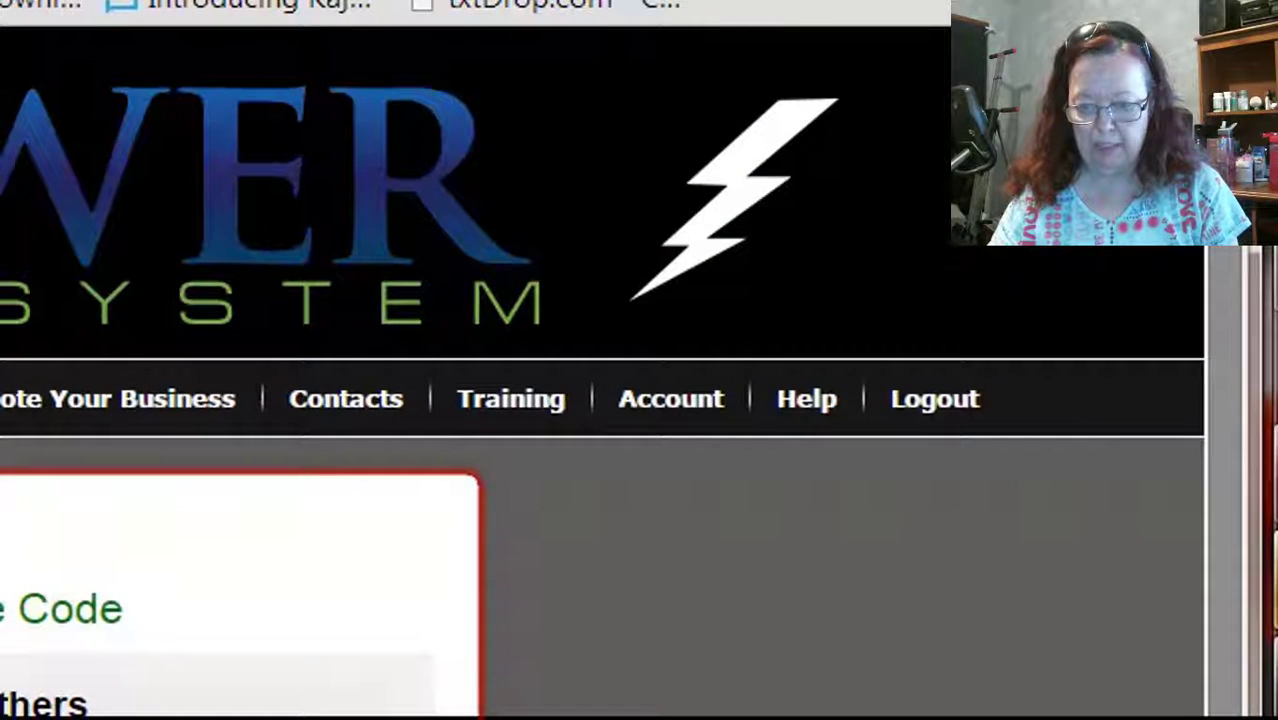
mouse_move(5, 398)
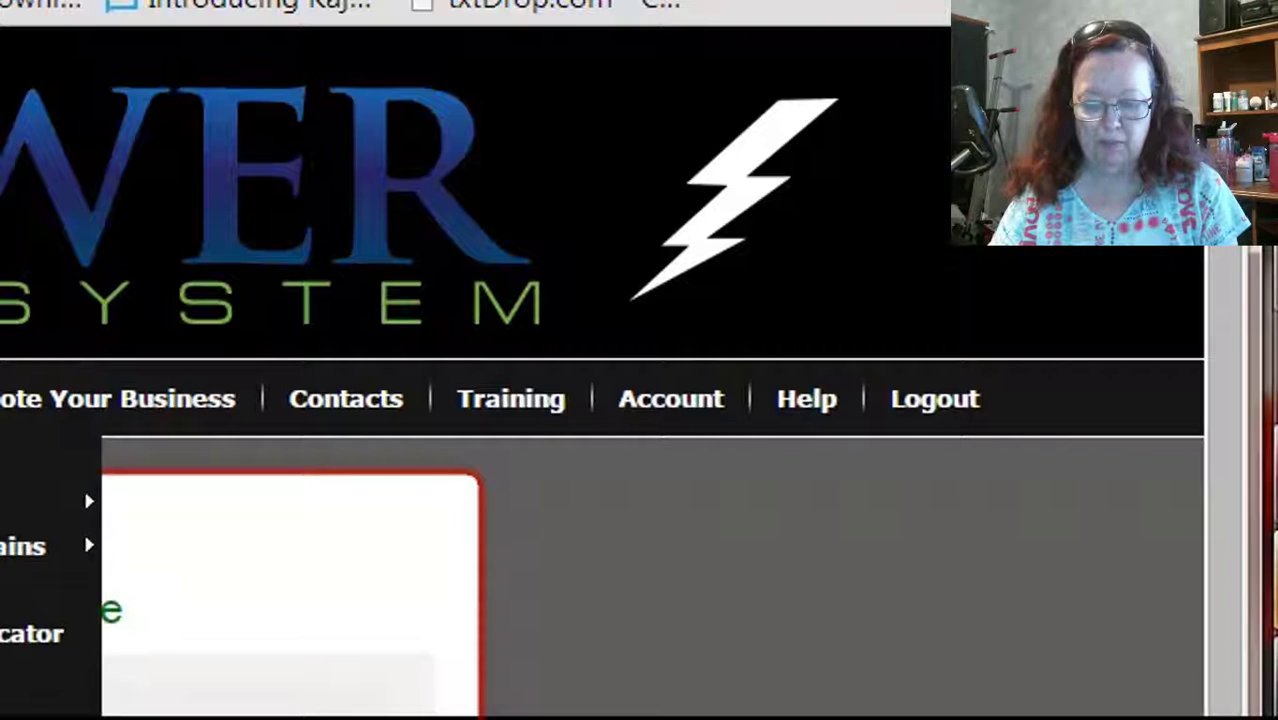
mouse_move(40, 502)
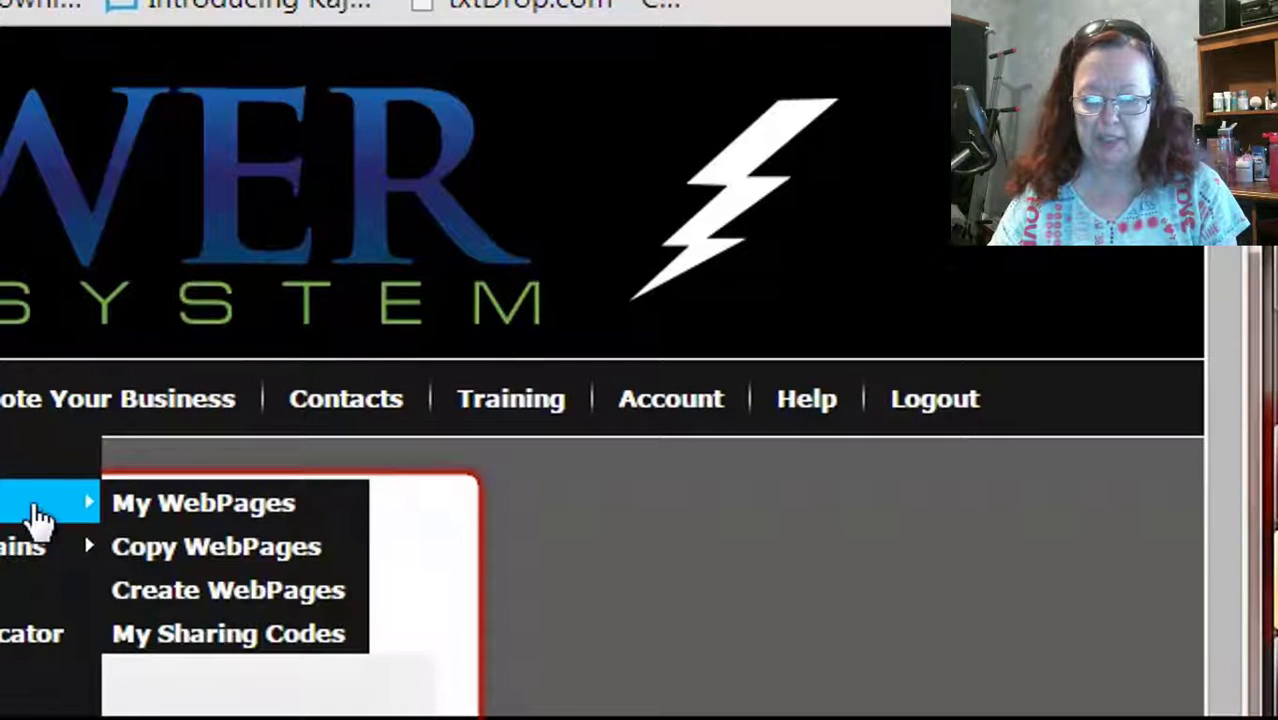
left_click(196, 505)
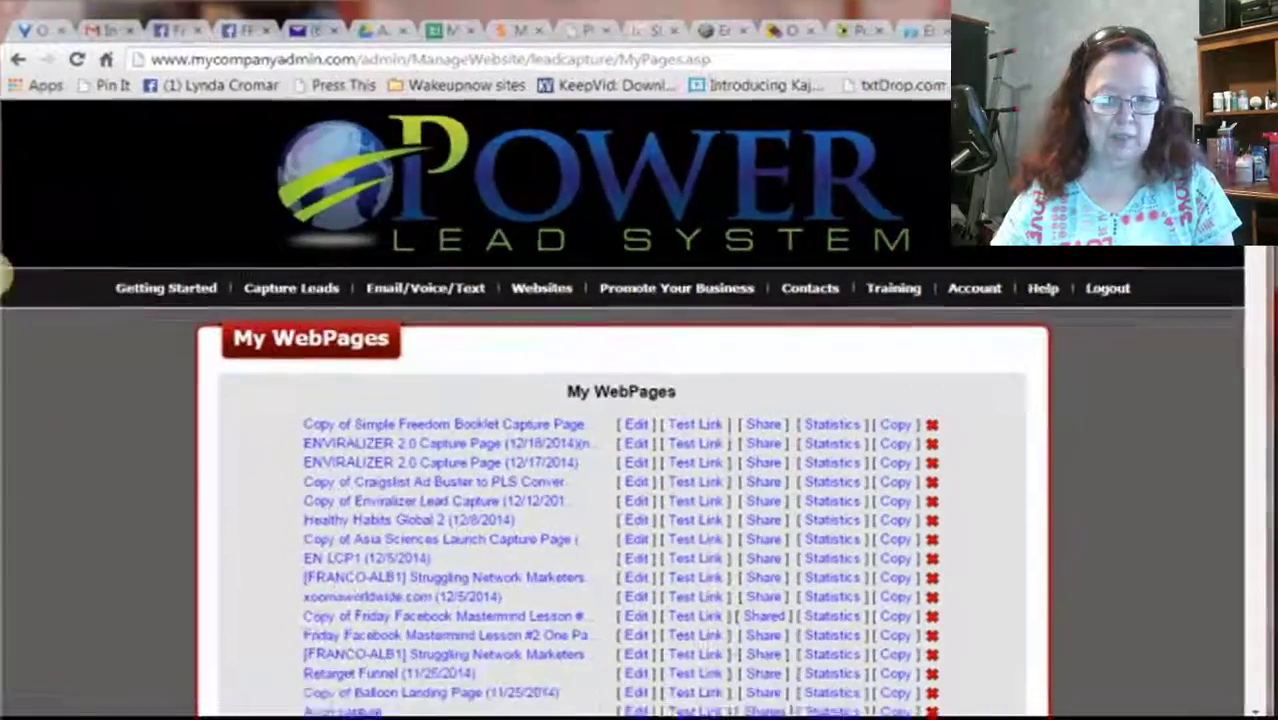
scroll(640, 450, "down", 7)
scroll(1235, 332, "down", 20)
scroll(1235, 332, "down", 5)
scroll(1233, 360, "down", 7)
scroll(1230, 350, "up", 10)
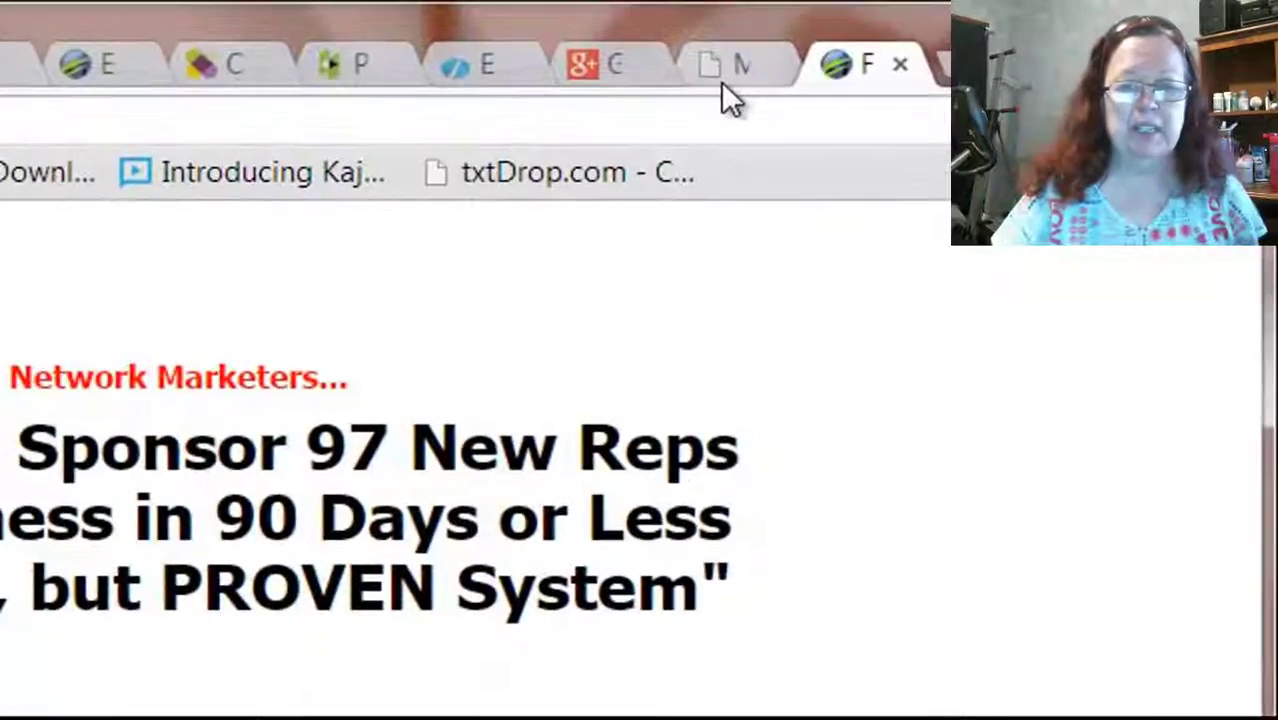
Return to the webpages list and preview a shared capture page through its Test Link
left_click(964, 44)
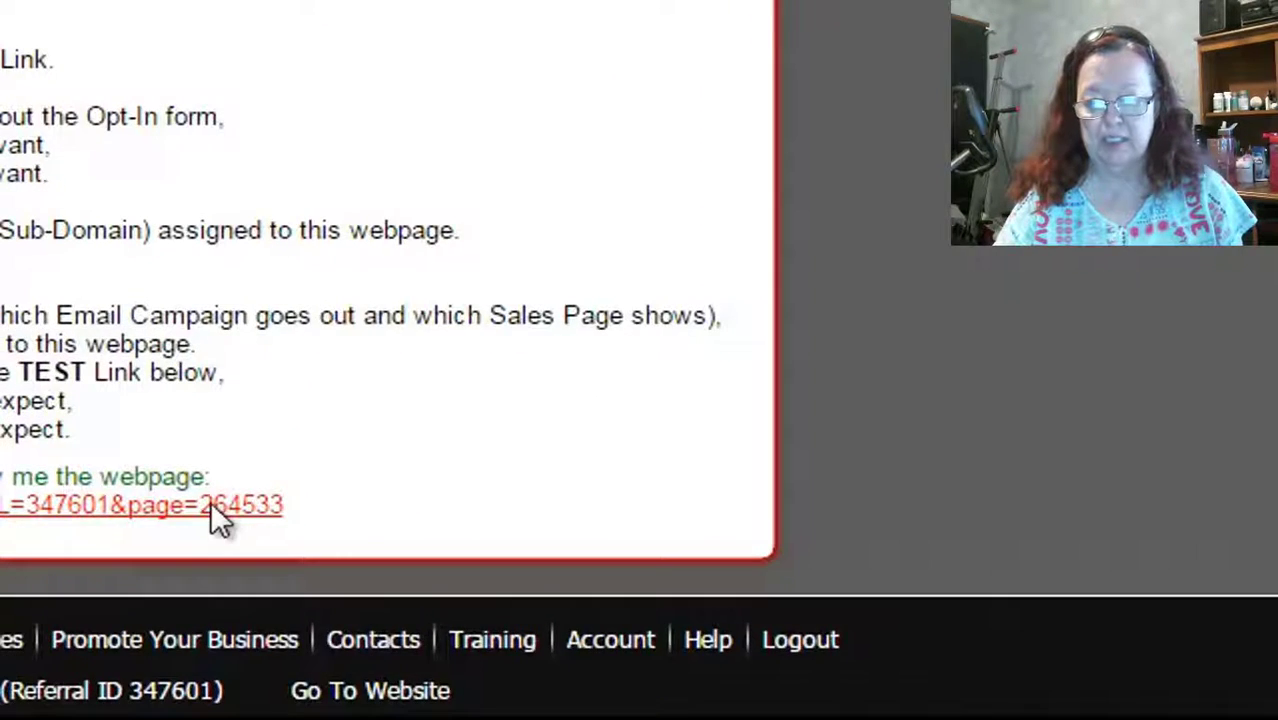
left_click(210, 505)
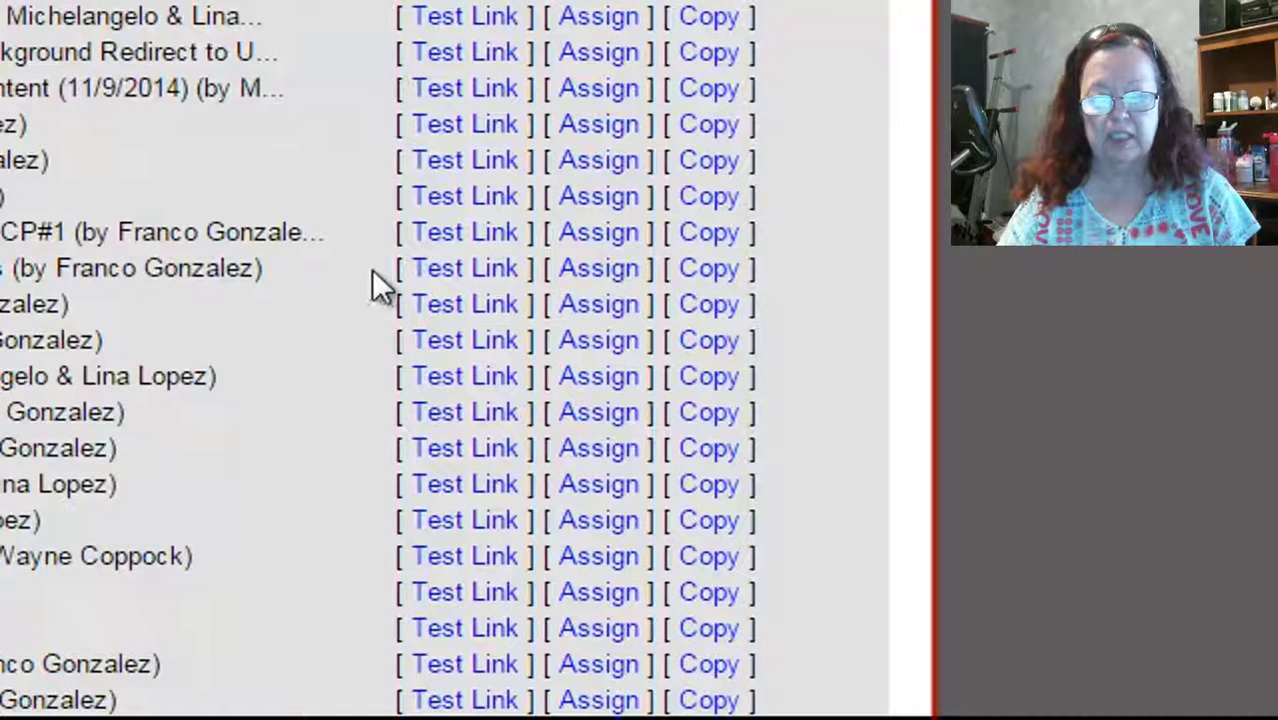
Copy the Chasing MLM Dead Beat Leads page and remove the 'Copy of' prefix from its title
left_click(716, 282)
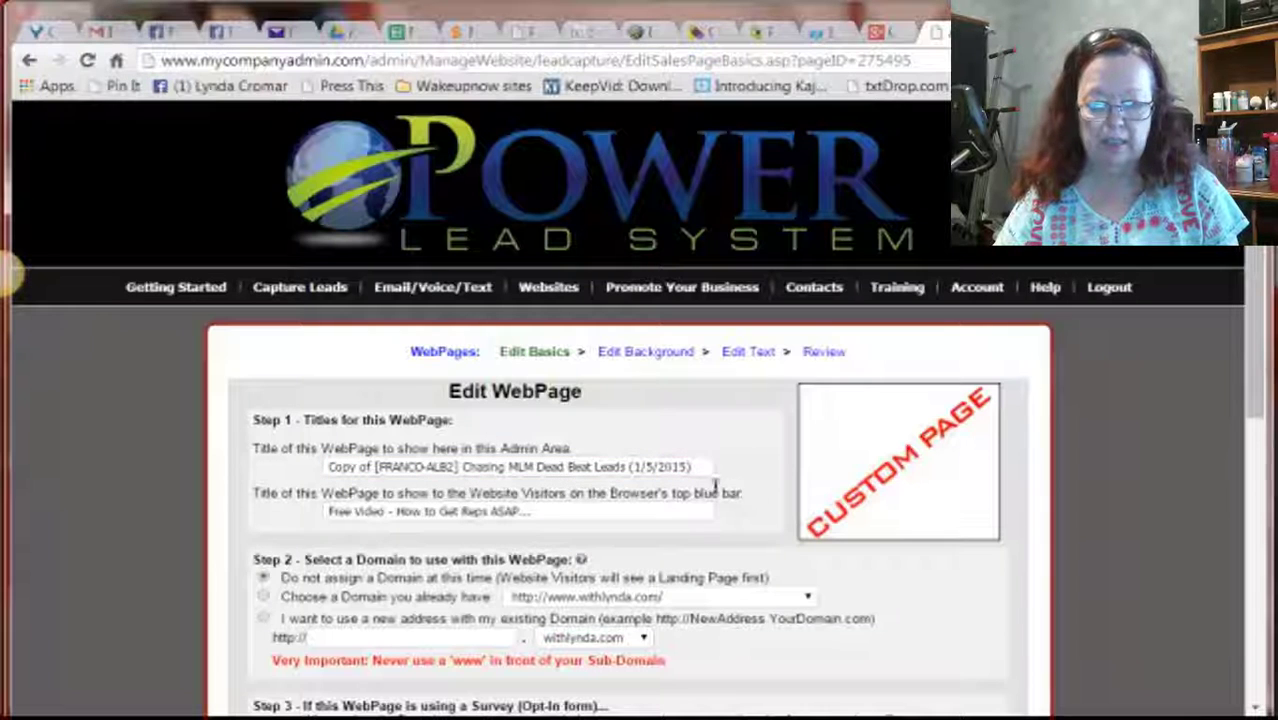
left_click(380, 467)
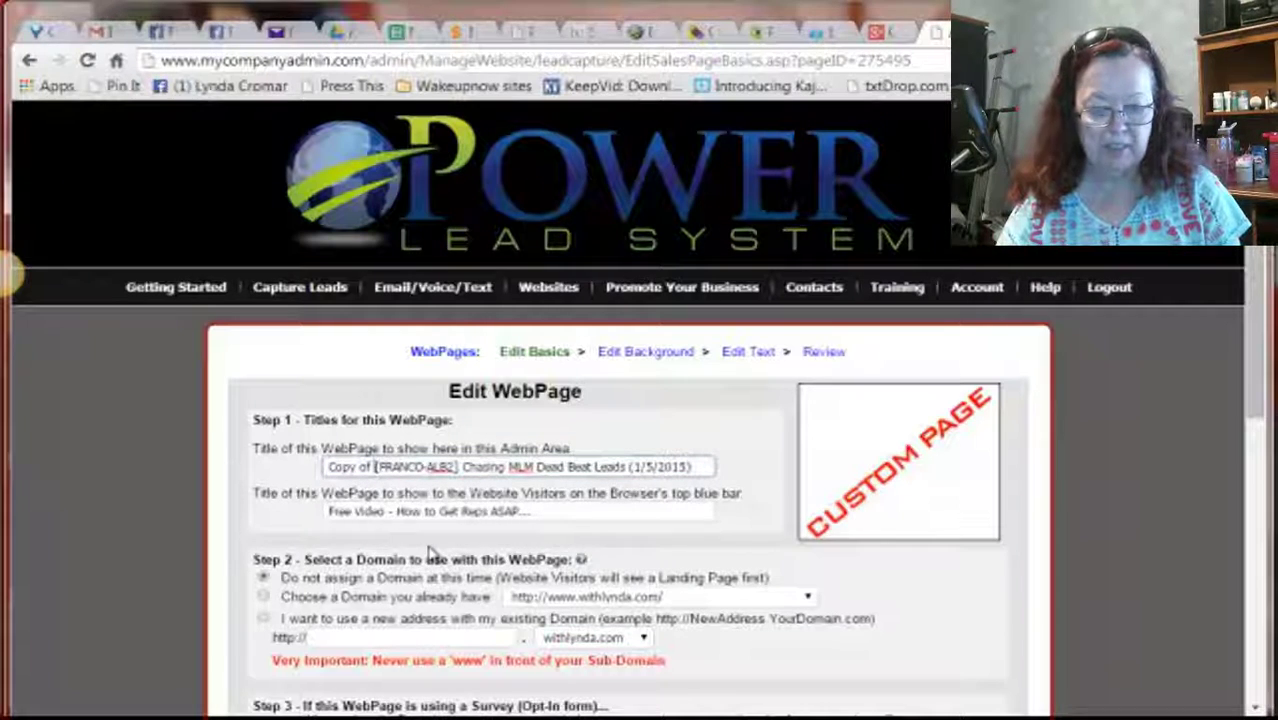
key("BackSpace")
key("BackSpace")
key("BackSpace")
key("BackSpace")
key("BackSpace")
key("BackSpace")
key("BackSpace")
key("BackSpace")
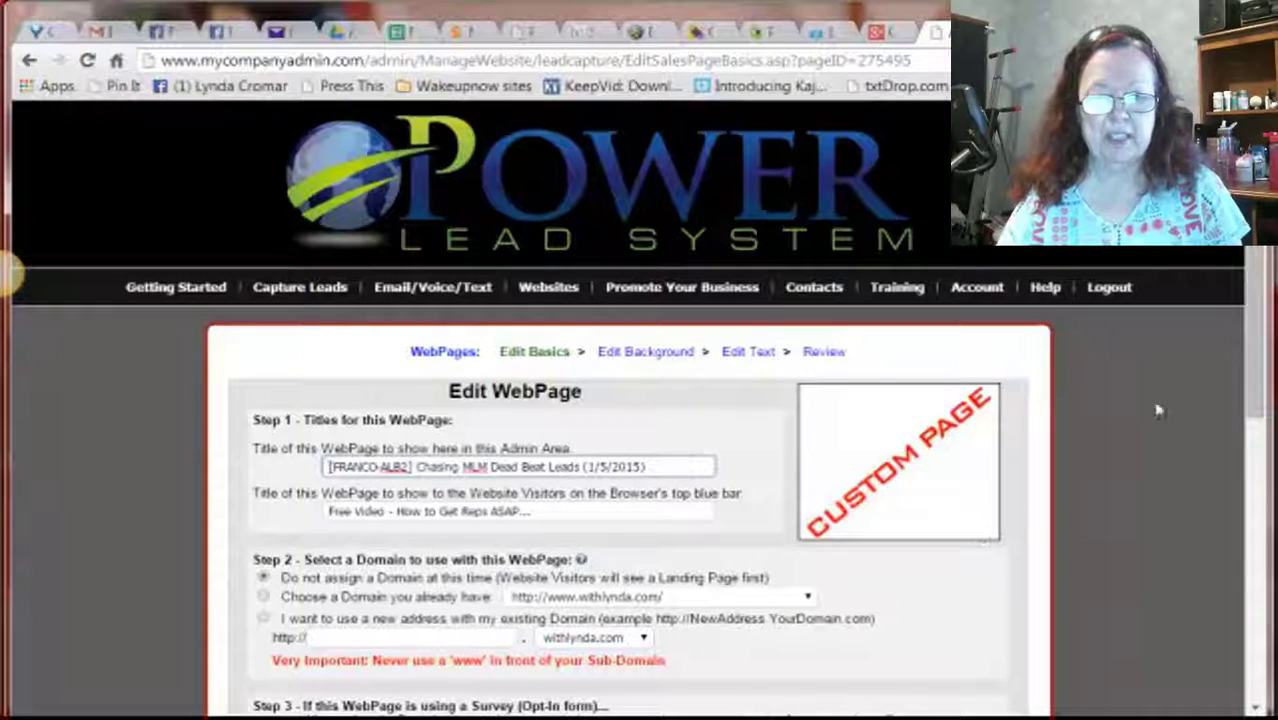
Choose 'I want to use a new address with my existing Domain' in Step 2
scroll(1258, 374, "down", 2)
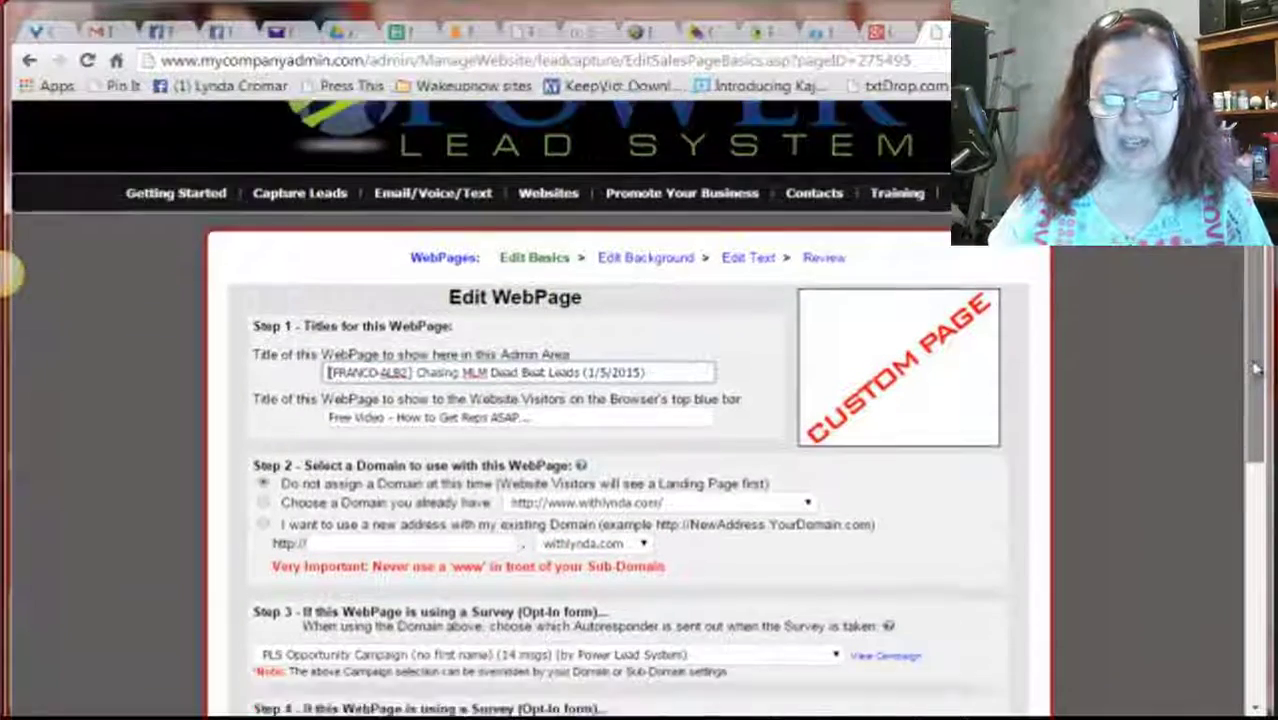
scroll(1258, 374, "down", 3)
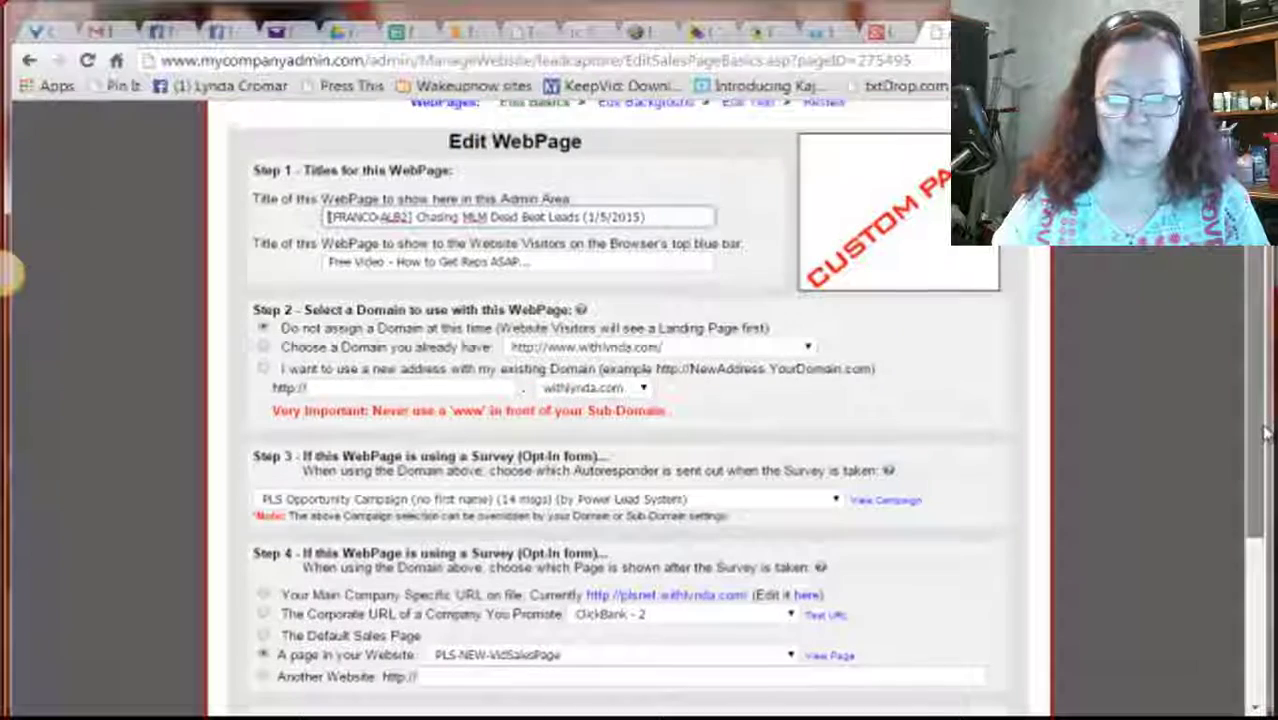
scroll(1265, 432, "down", 1)
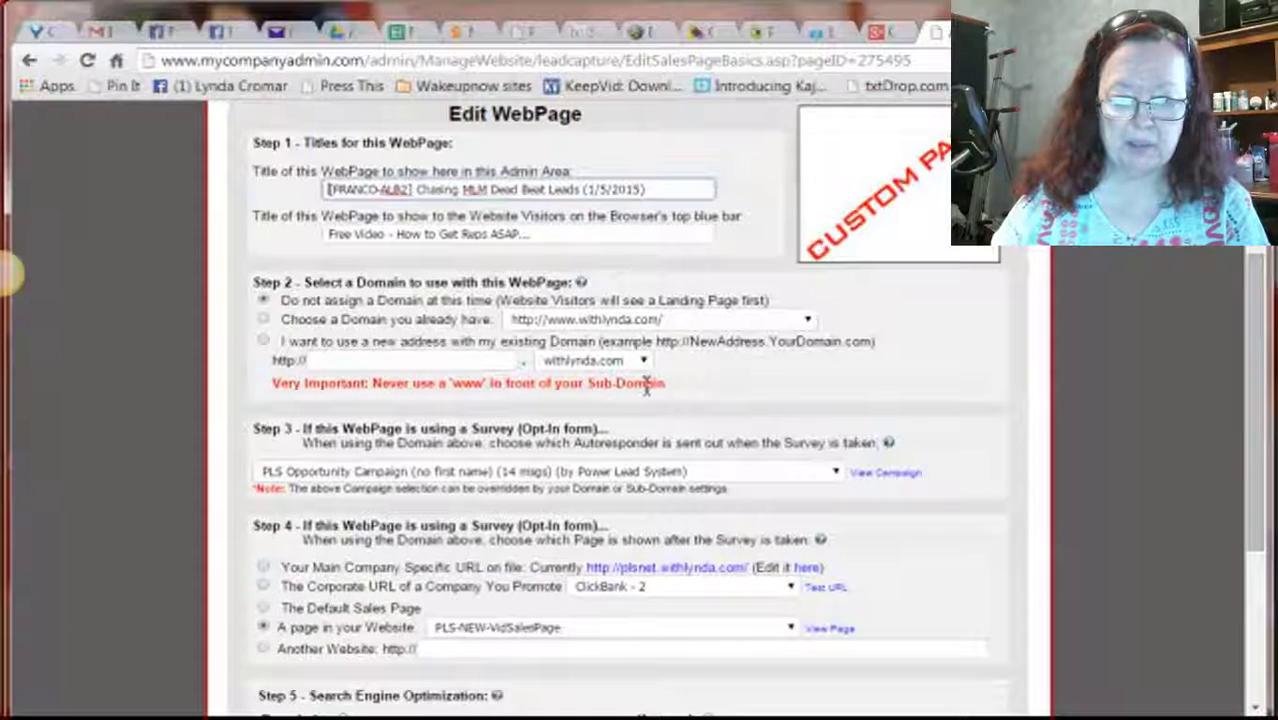
left_click(493, 362)
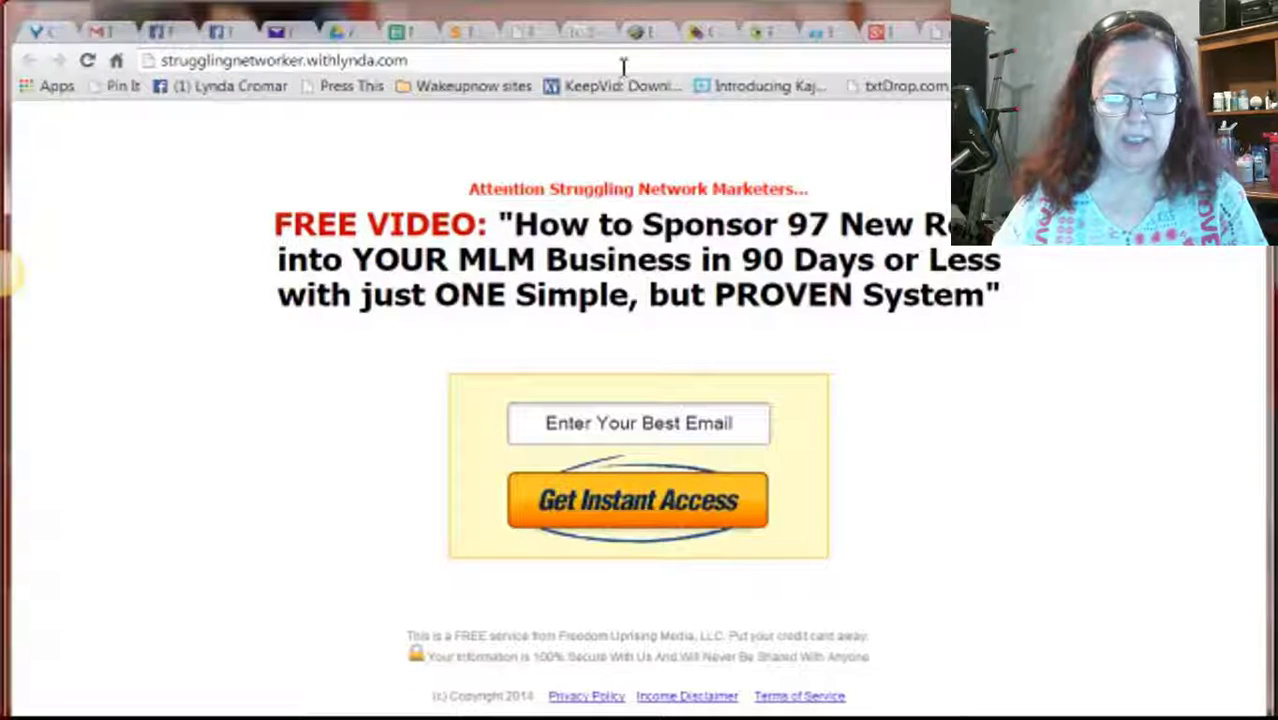
left_click(938, 32)
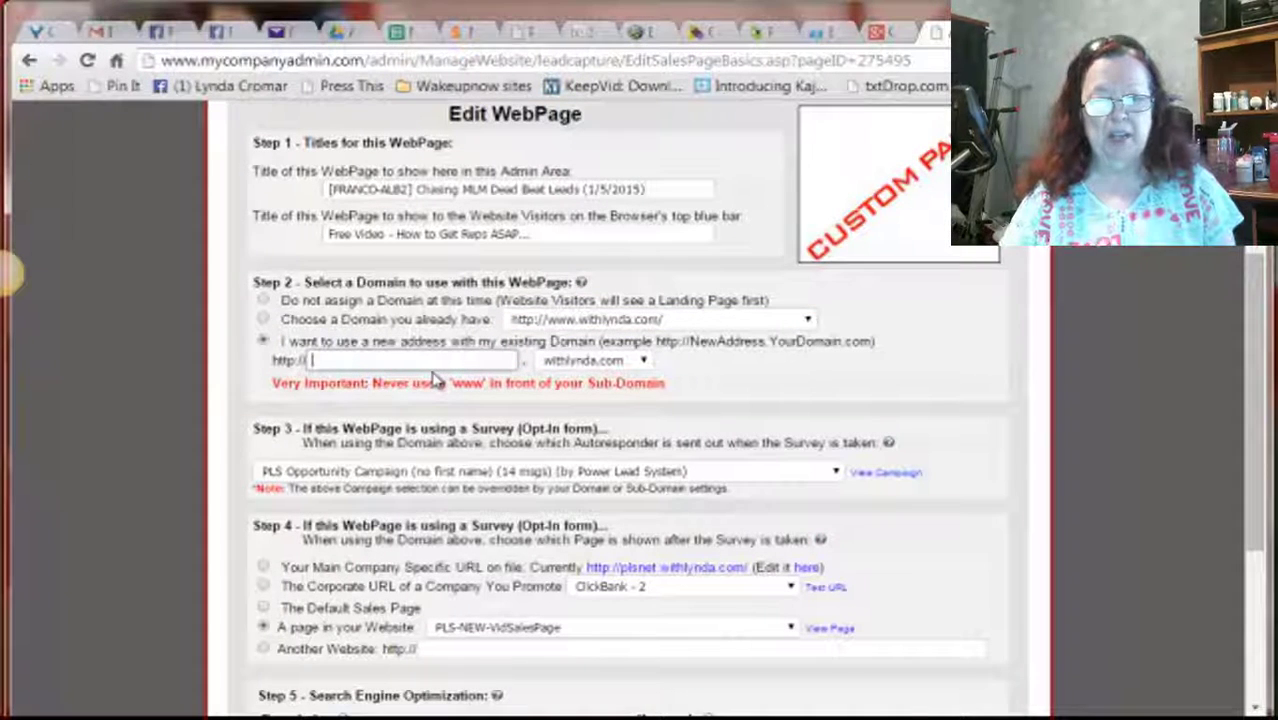
Enter Deadbeat as the withlynda.com sub-domain and keep PLS-NEW-VidSalesPage as the after-opt-in page
type("bizdbe")
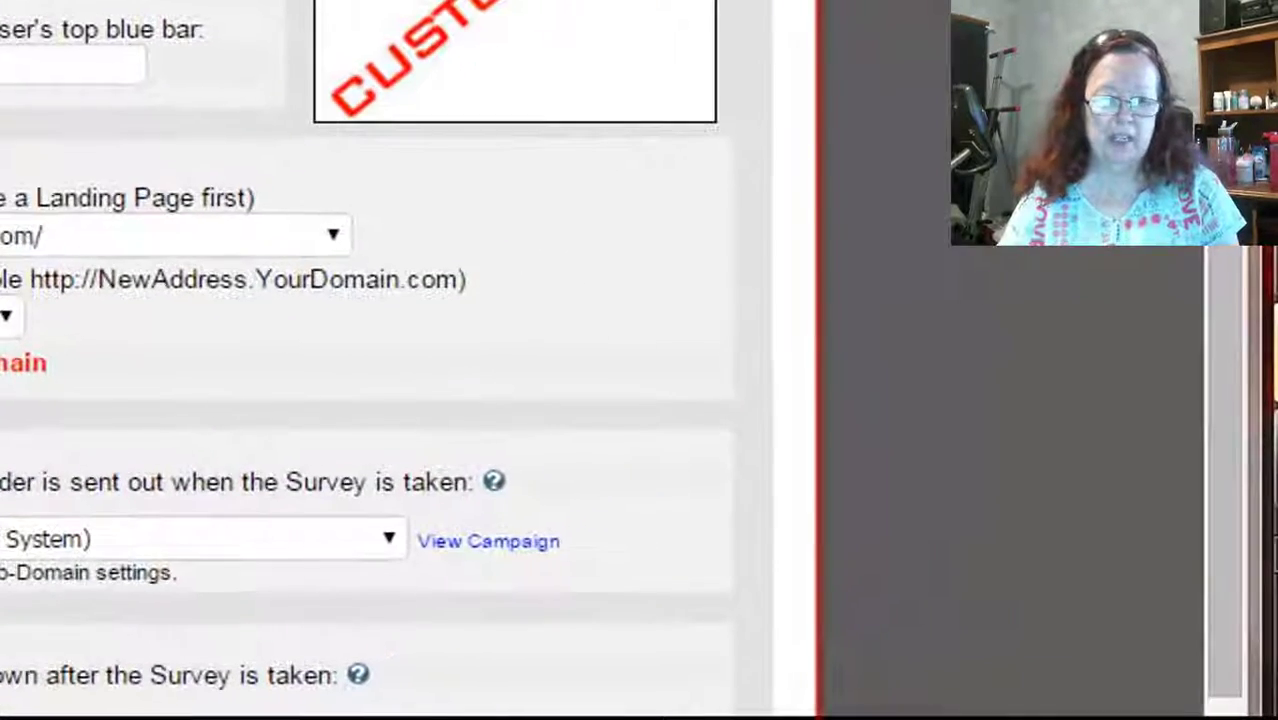
left_click_drag(1226, 236, 1224, 414)
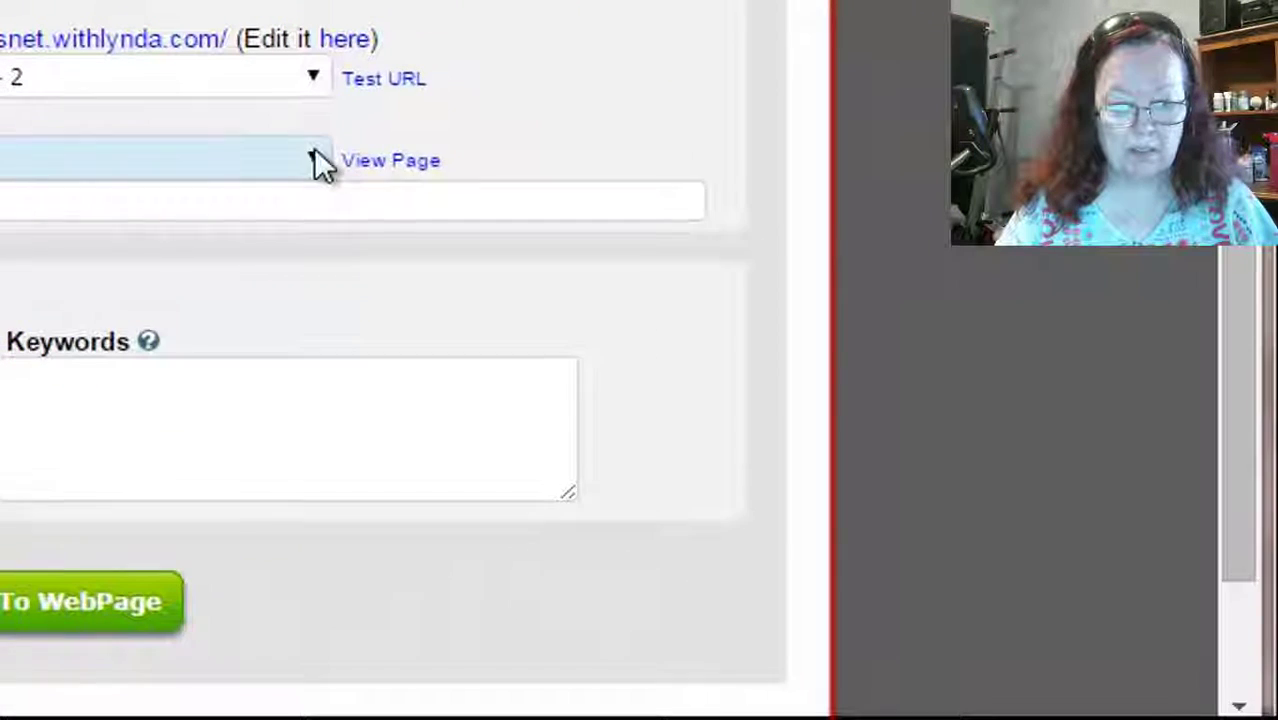
left_click(303, 460)
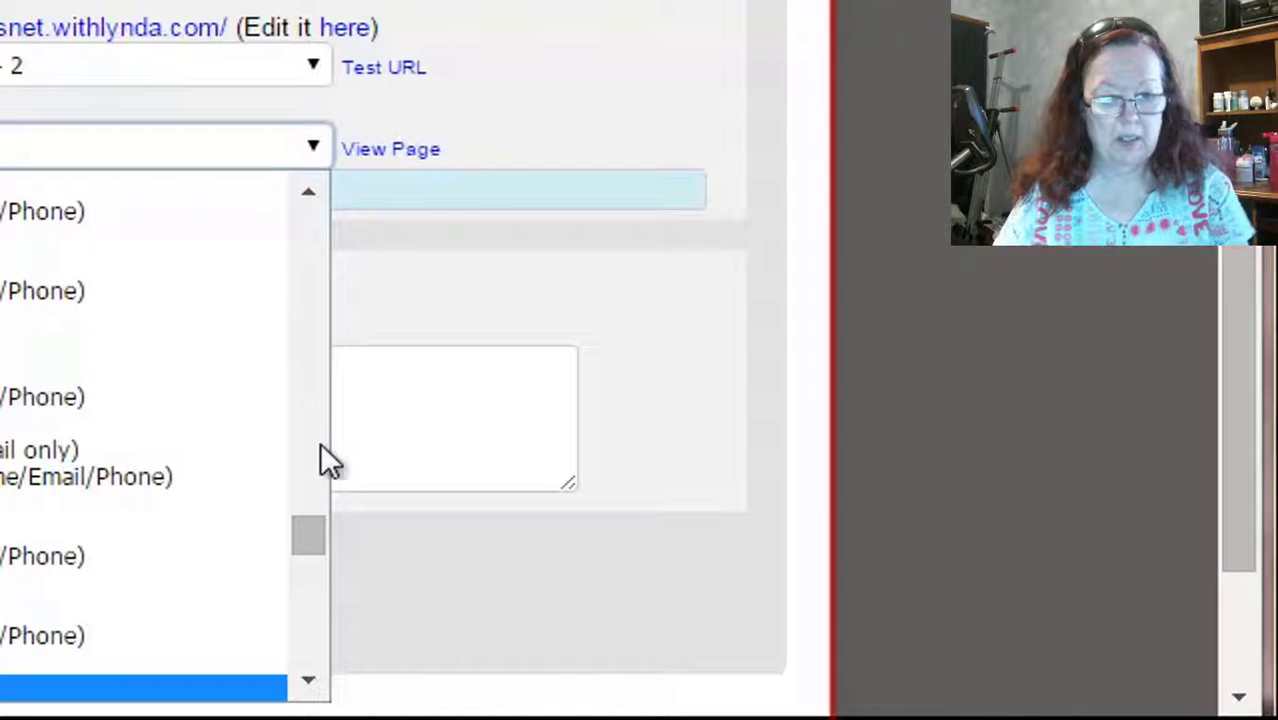
left_click_drag(310, 525, 310, 540)
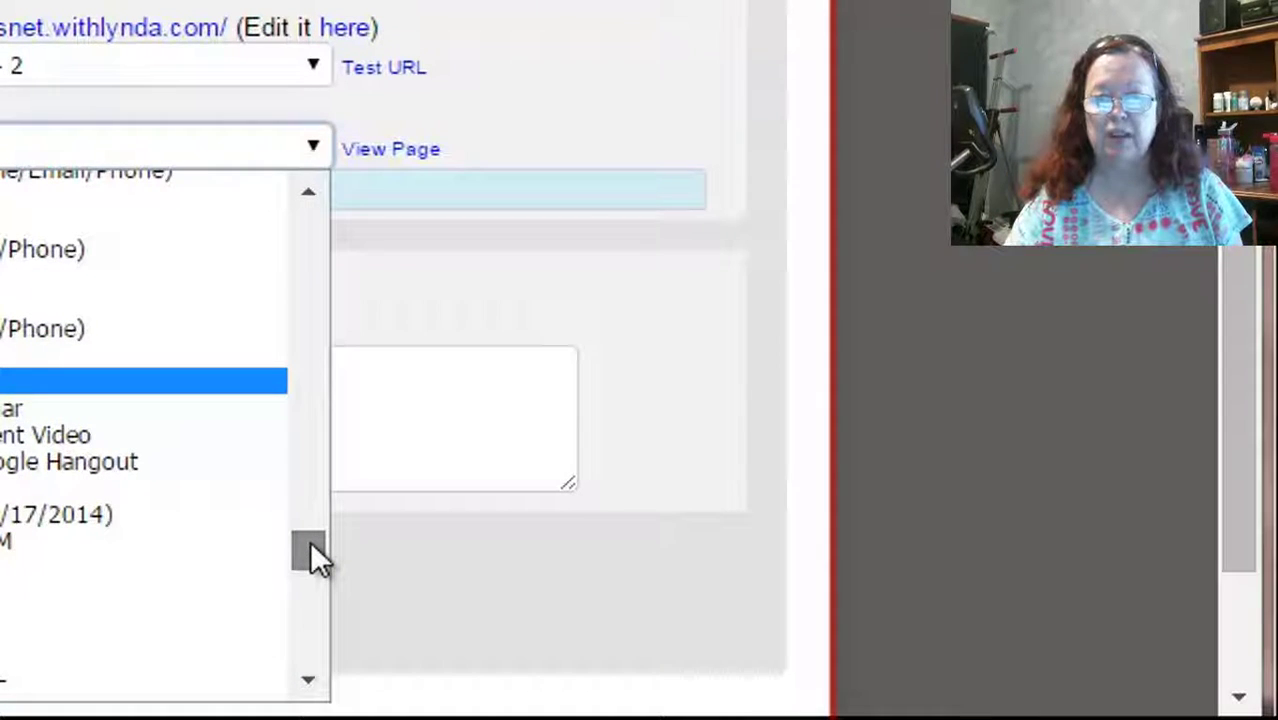
left_click_drag(310, 540, 310, 523)
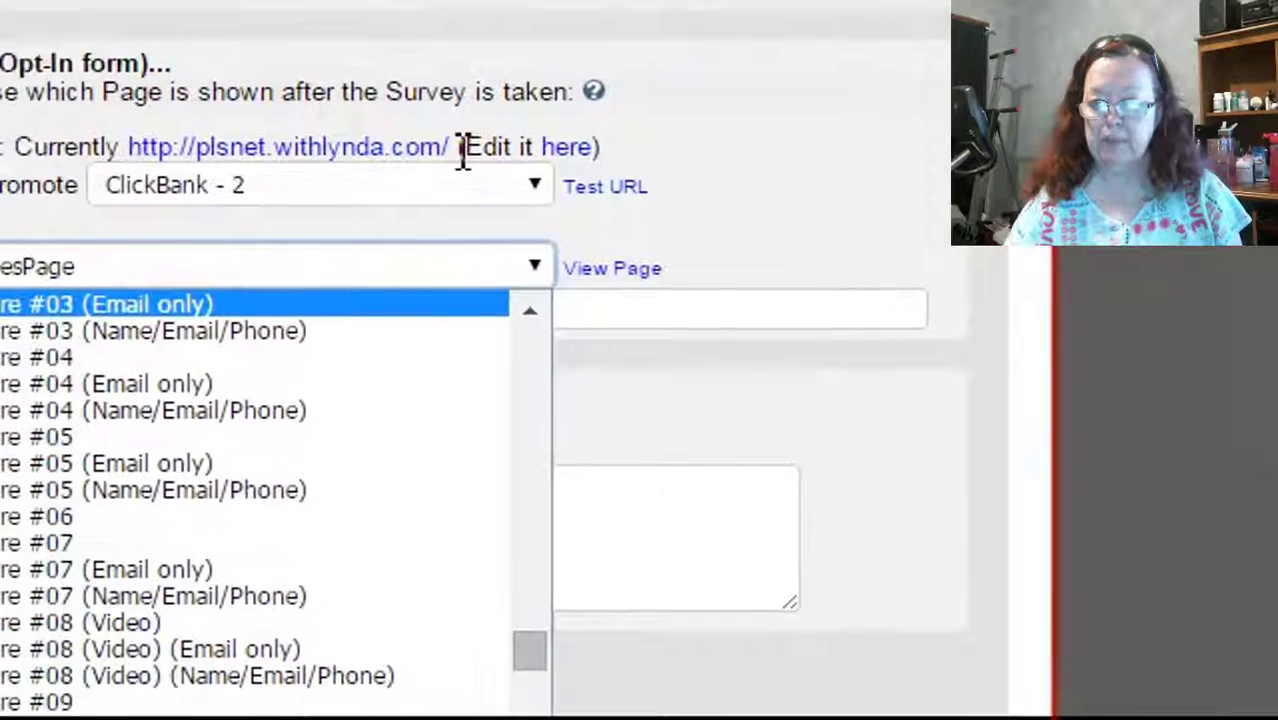
left_click_drag(463, 155, 128, 148)
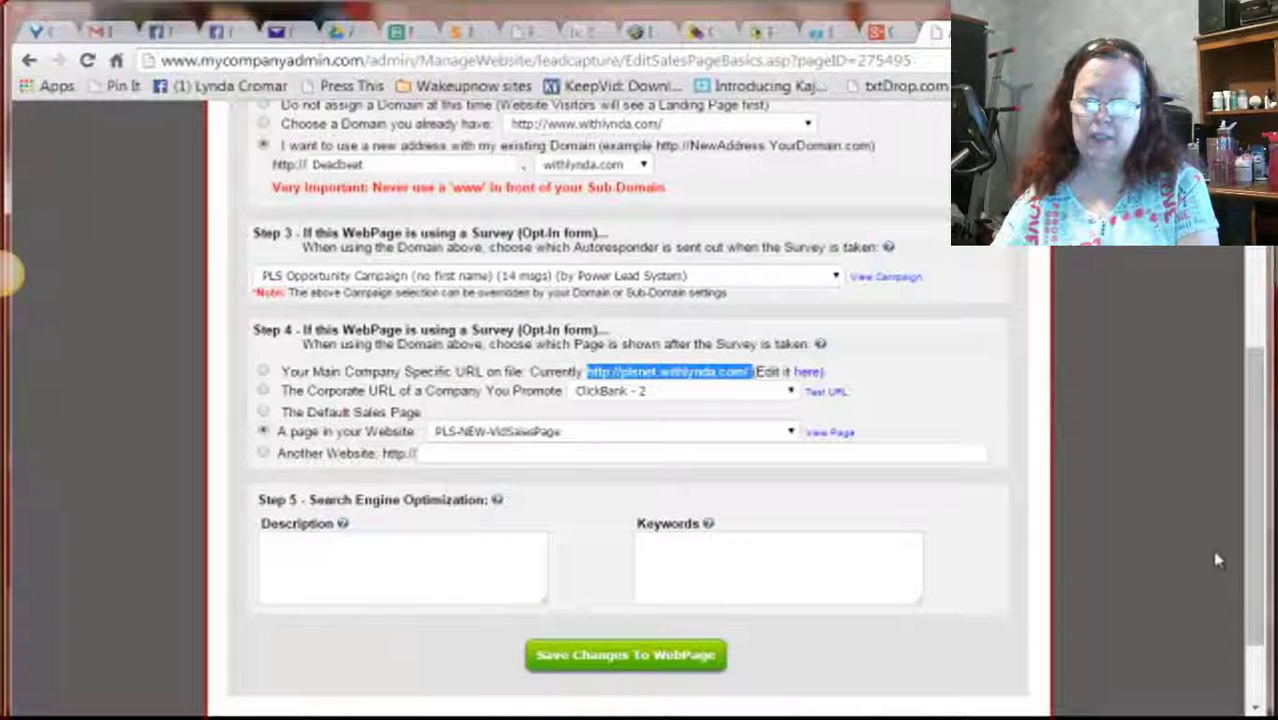
left_click(791, 432)
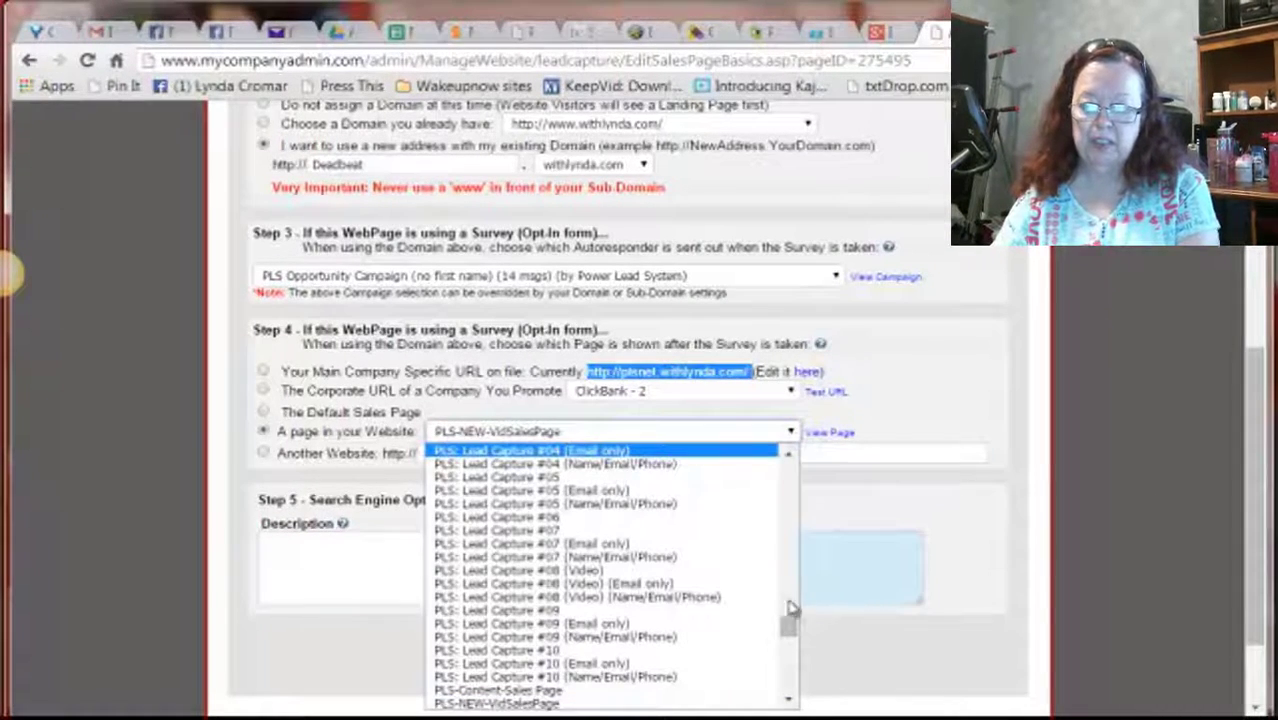
left_click_drag(788, 630, 788, 645)
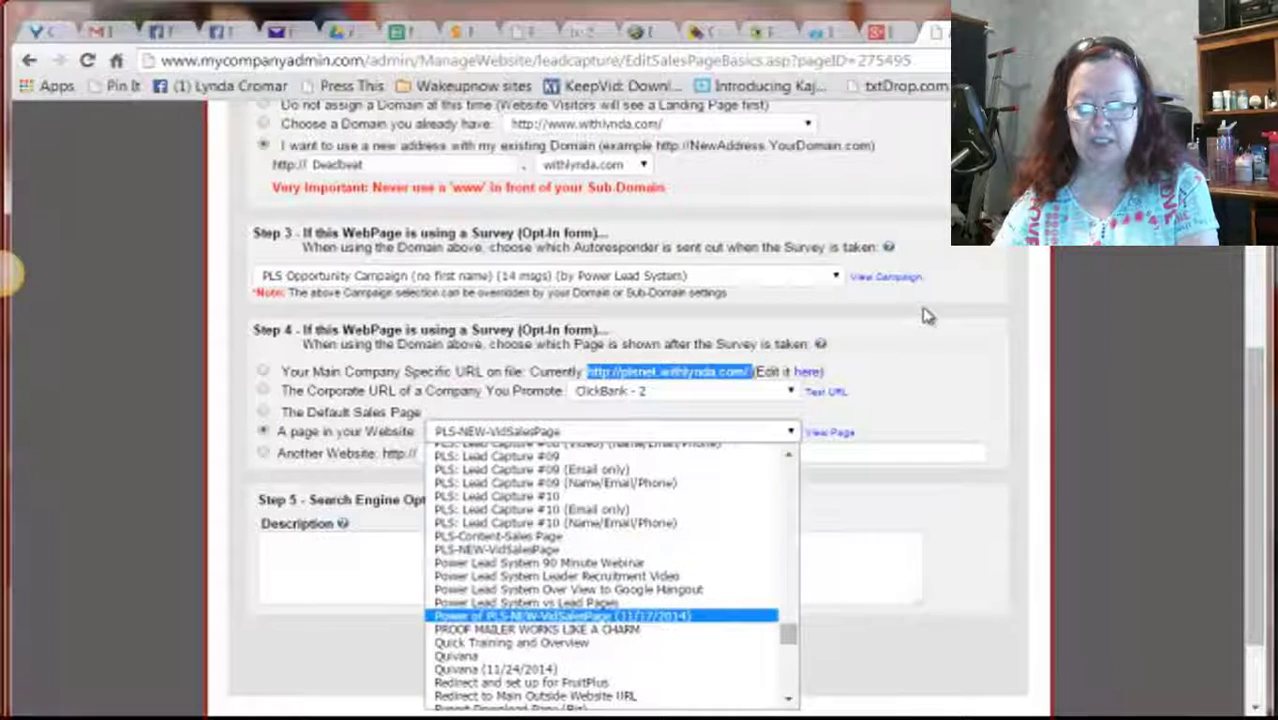
left_click(953, 400)
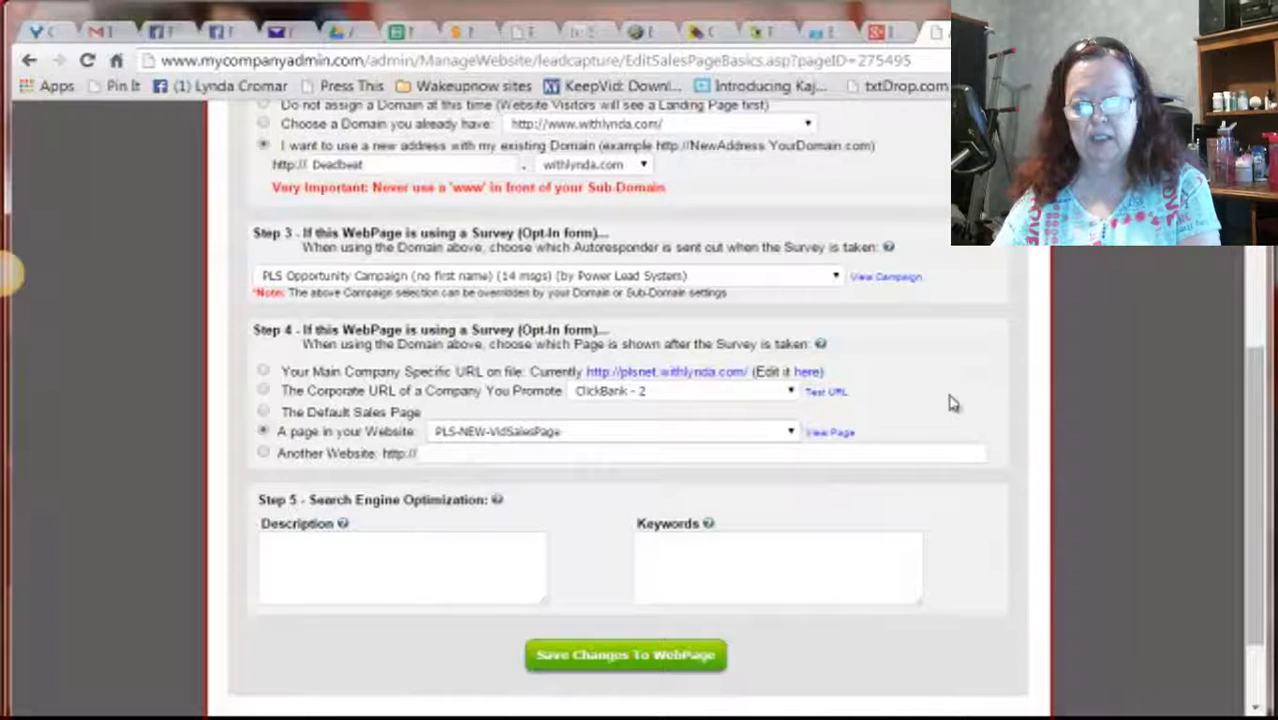
left_click(829, 433)
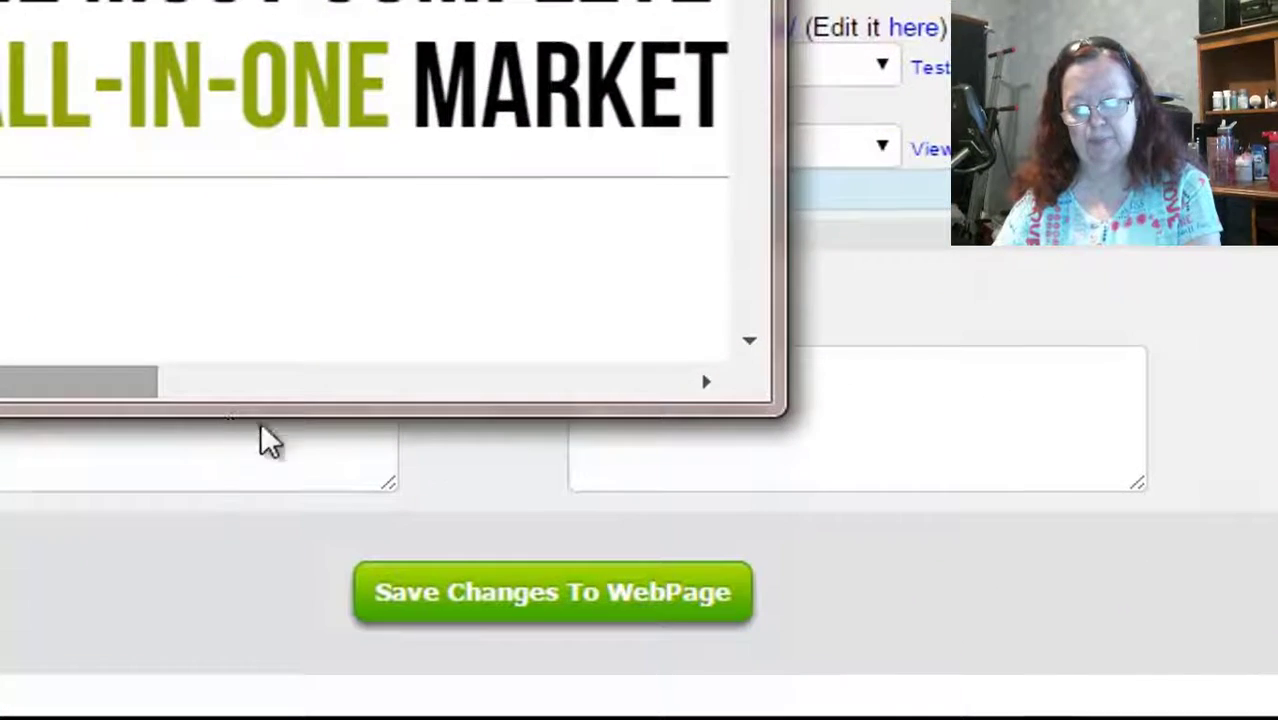
left_click_drag(262, 430, 194, 282)
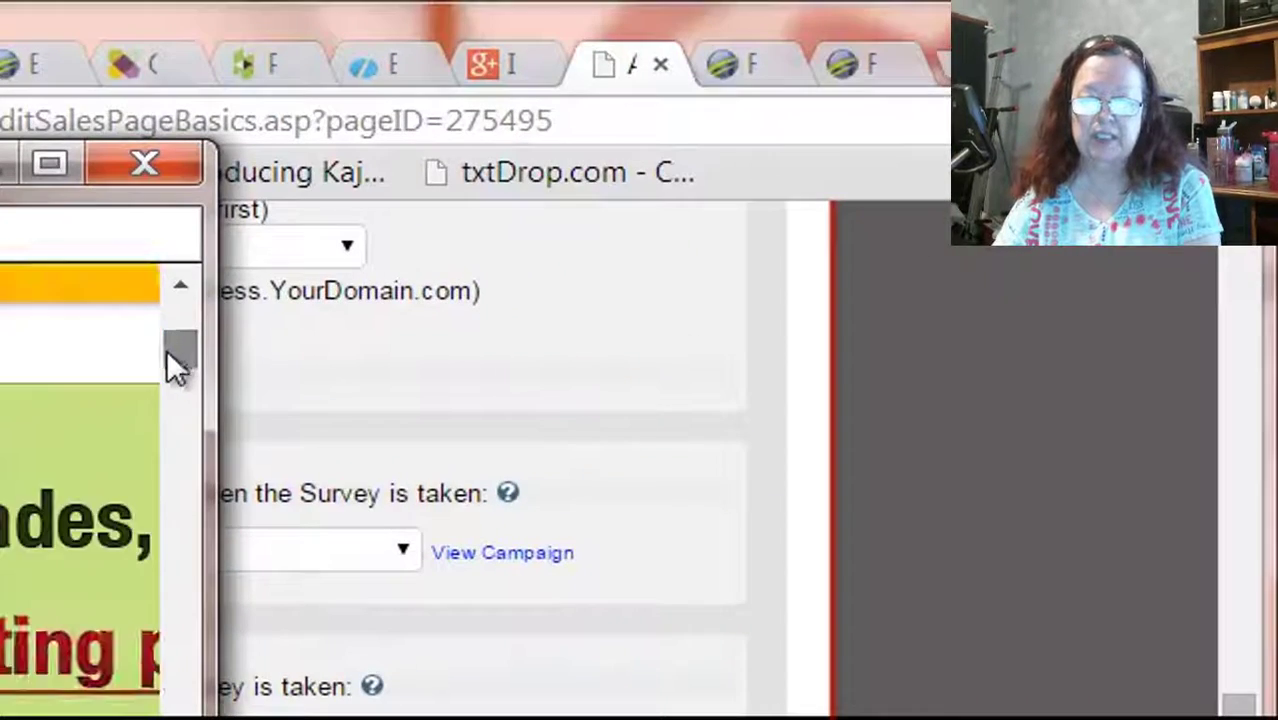
left_click_drag(166, 348, 161, 410)
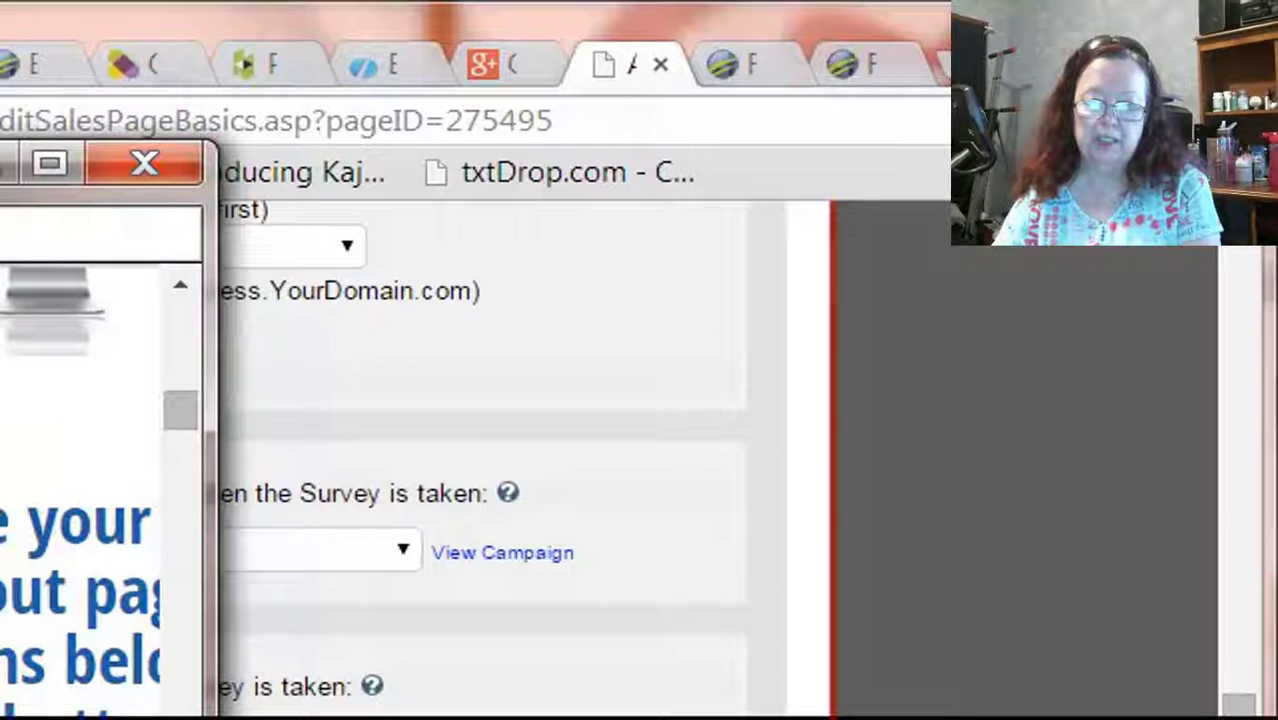
left_click(141, 160)
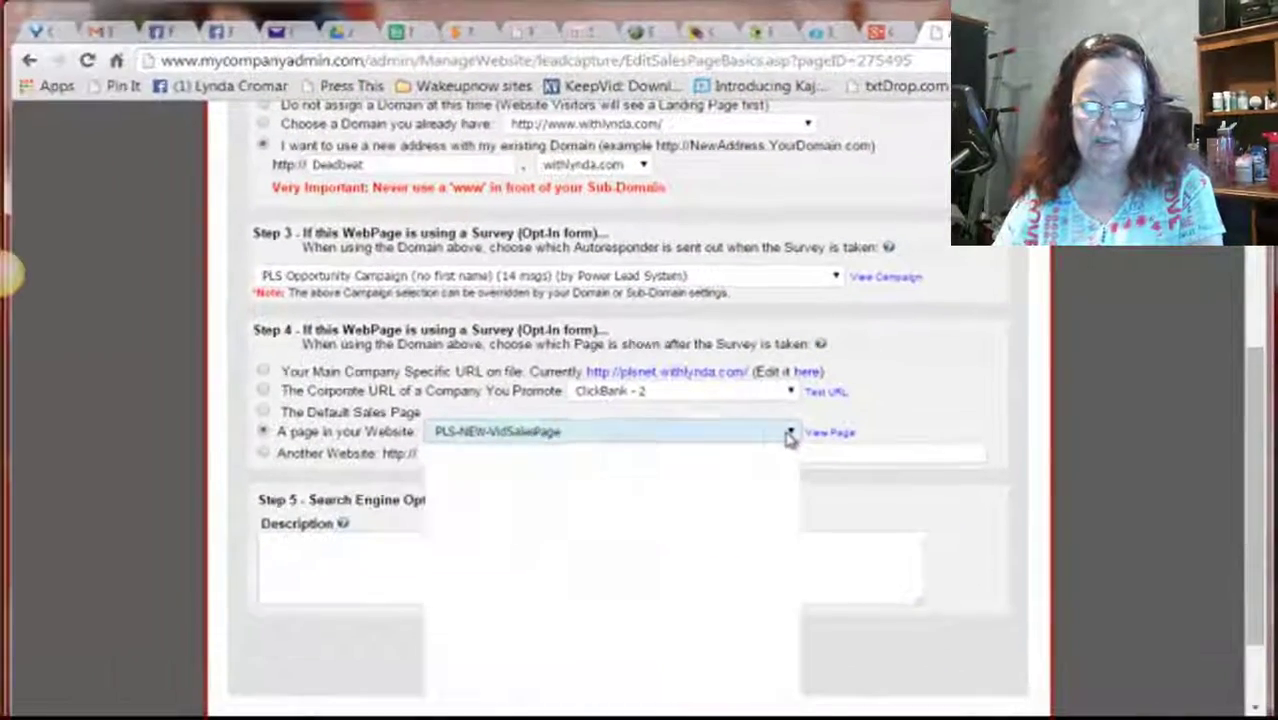
Reopen the after-opt-in page list and browse through the available pages
left_click(634, 571)
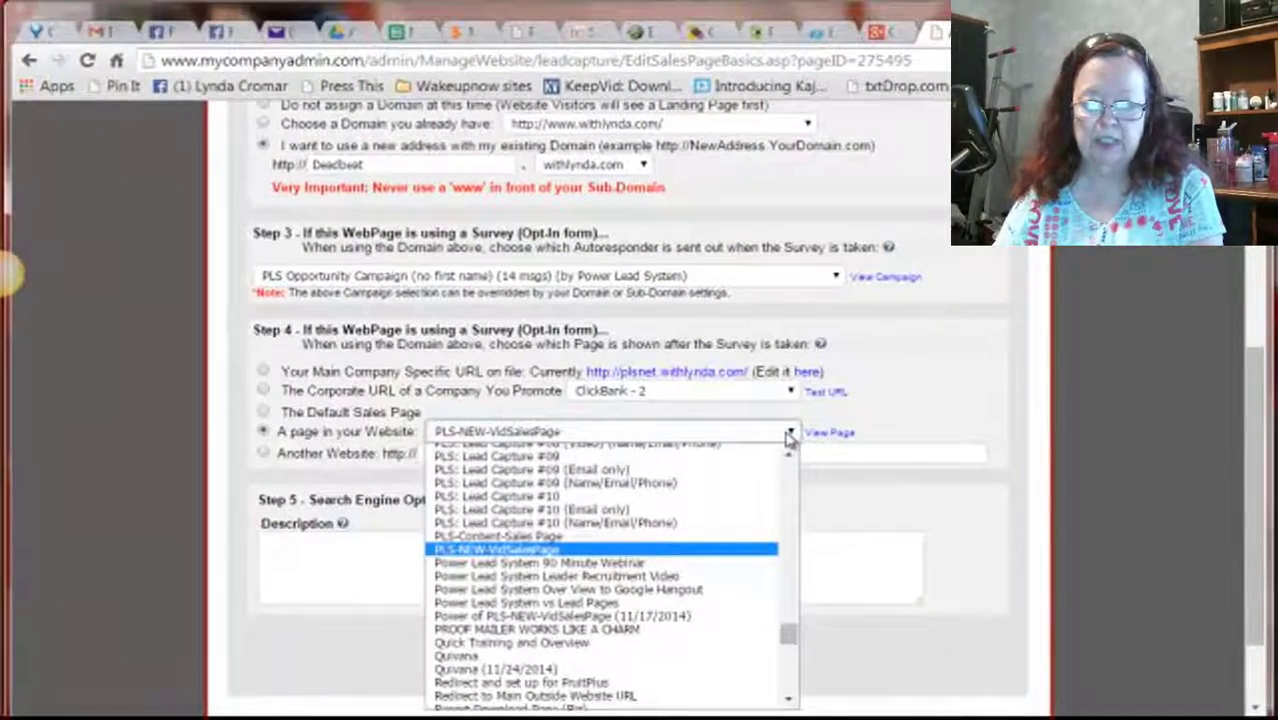
left_click_drag(790, 634, 790, 646)
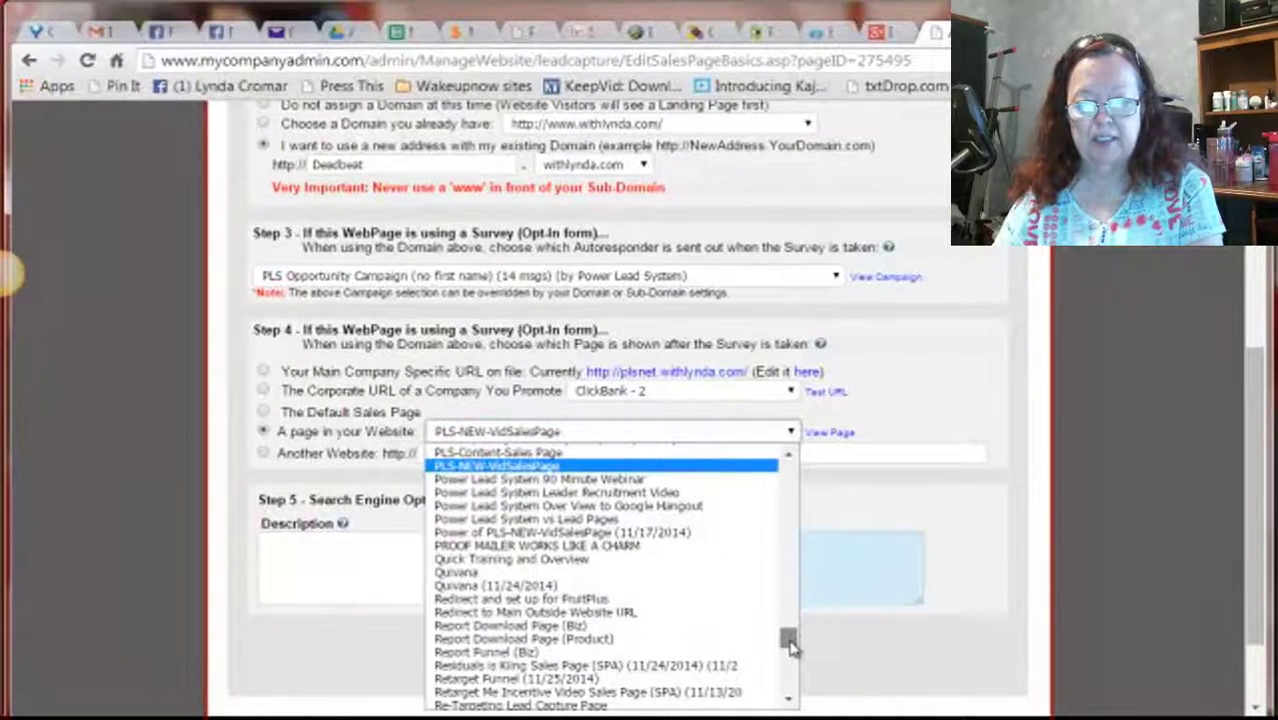
left_click_drag(790, 648, 789, 686)
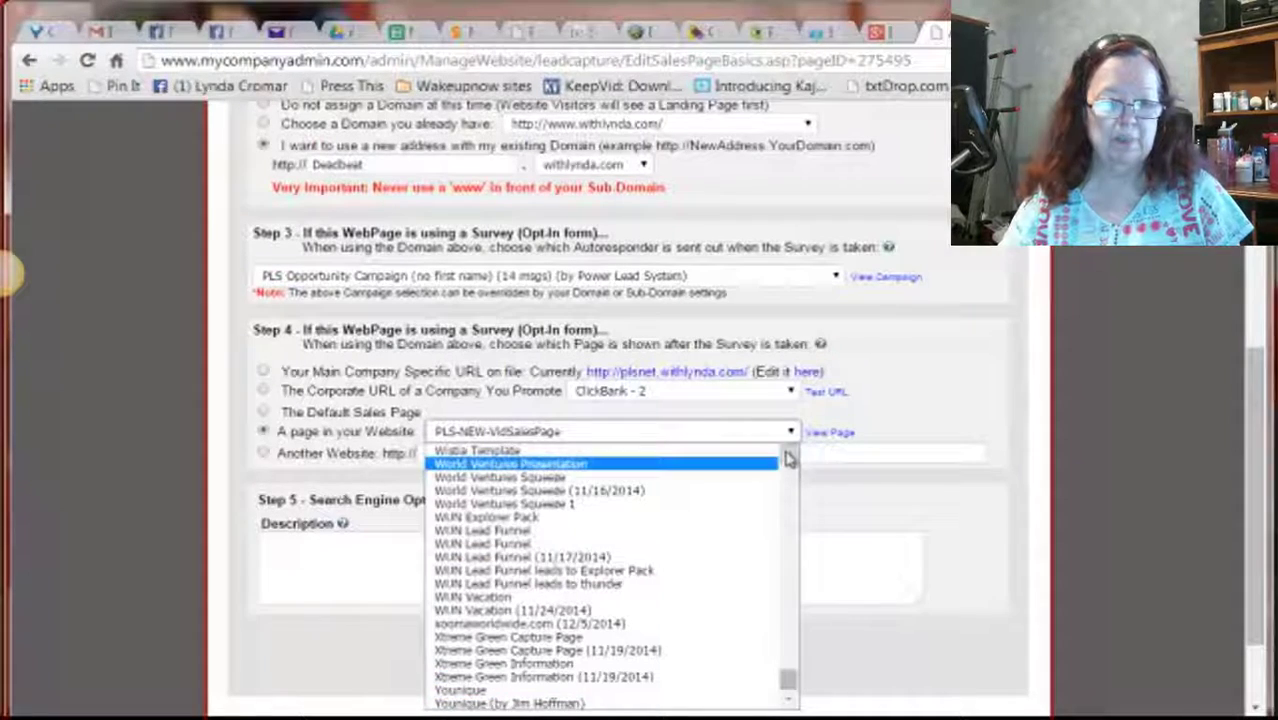
scroll(790, 458, "up", 10)
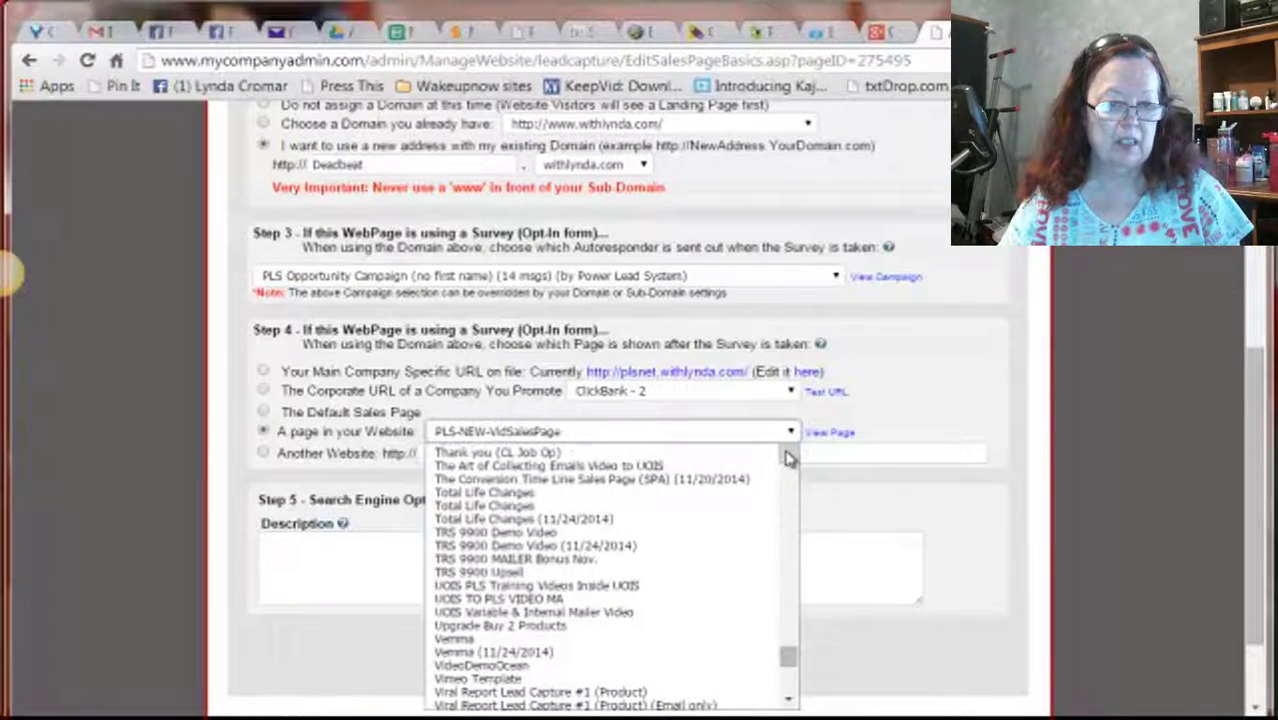
scroll(790, 458, "up", 20)
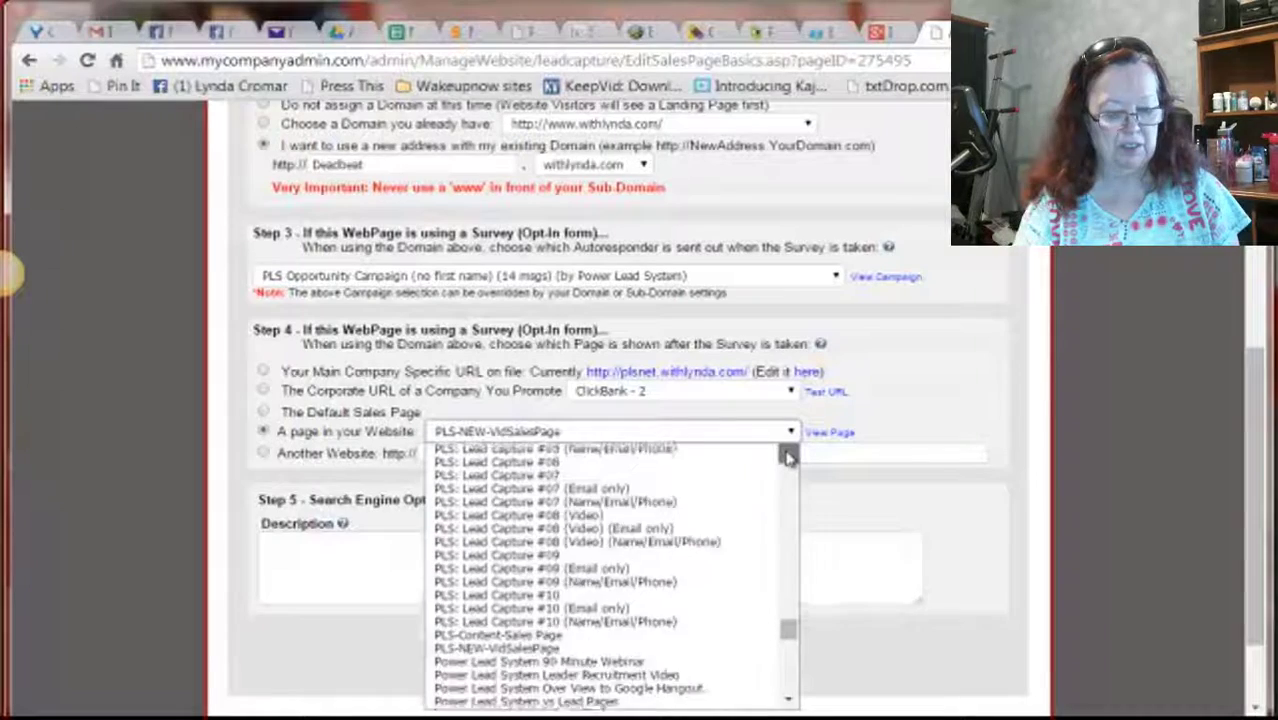
scroll(790, 458, "up", 15)
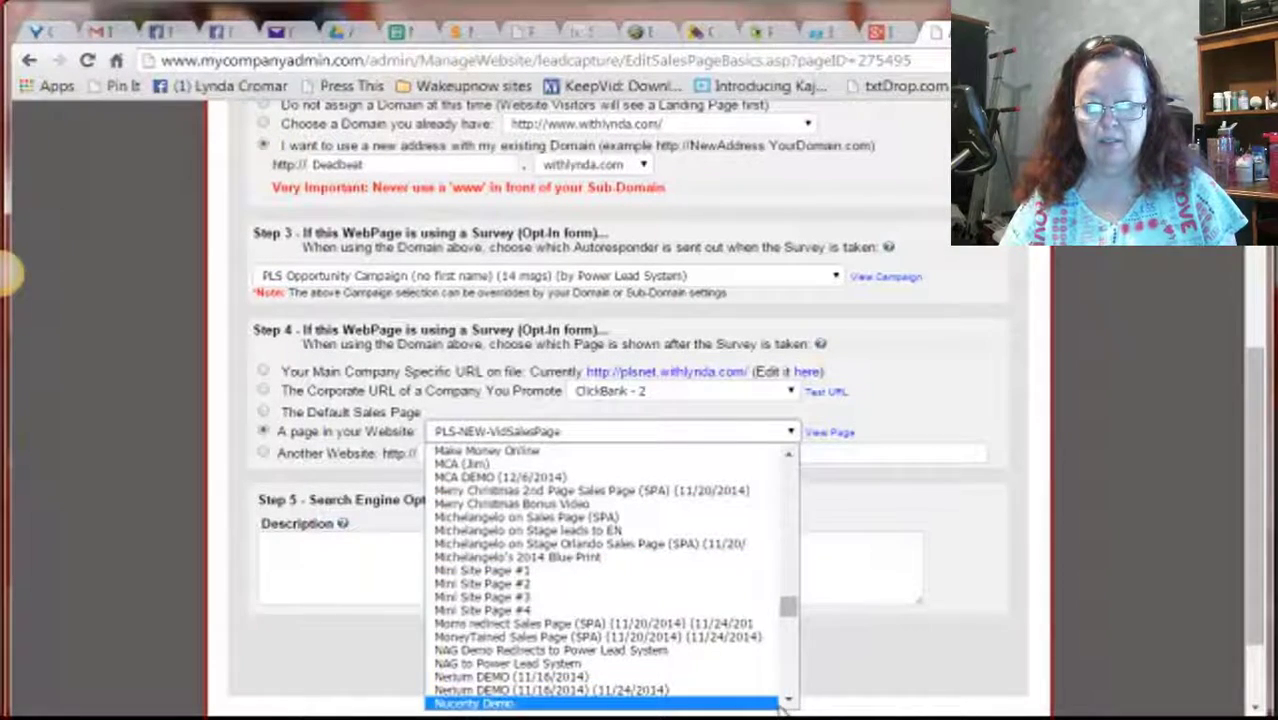
scroll(788, 705, "down", 8)
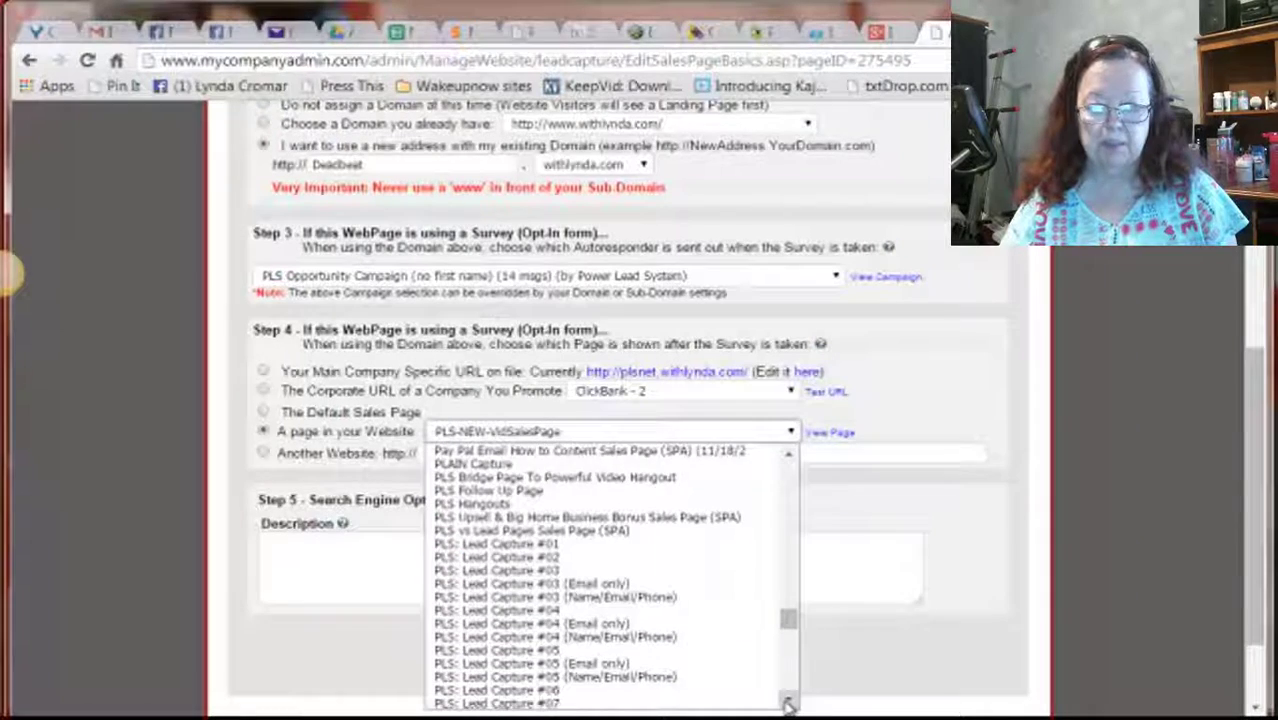
scroll(788, 705, "down", 8)
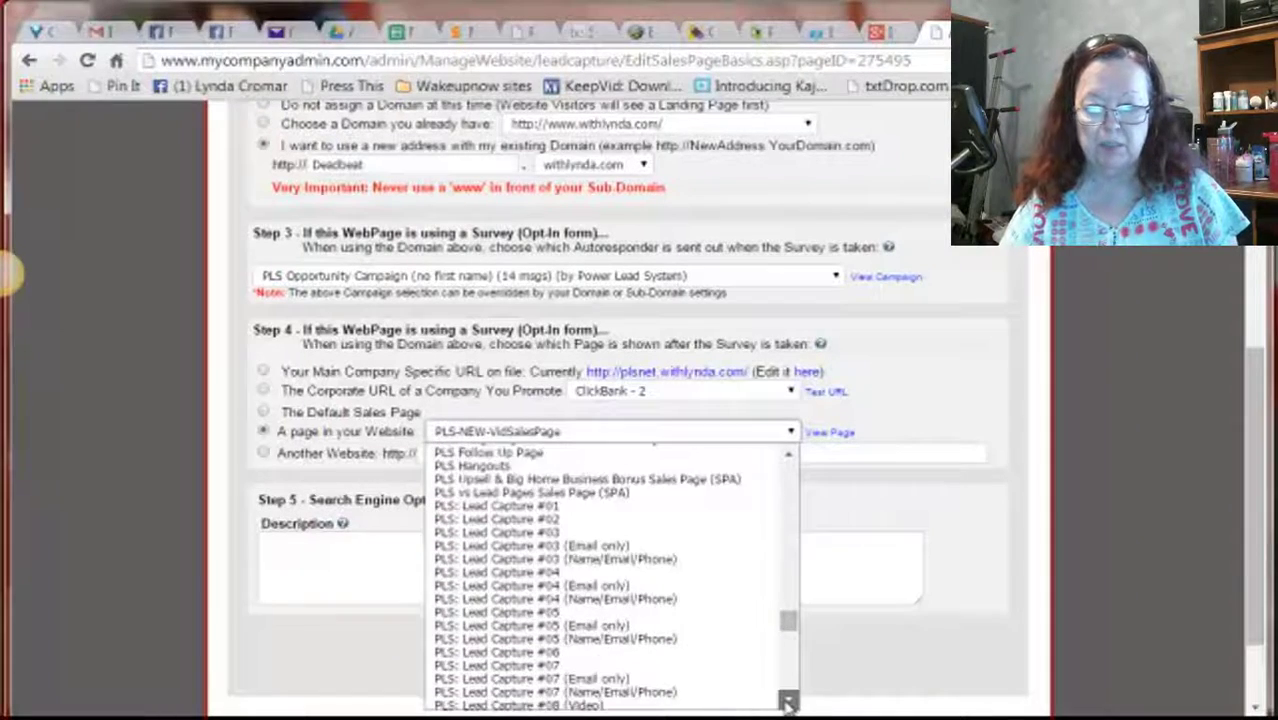
Select Friday Facebook Mastermind Coaching Session 1 as the page shown after opt-in
left_click(788, 455)
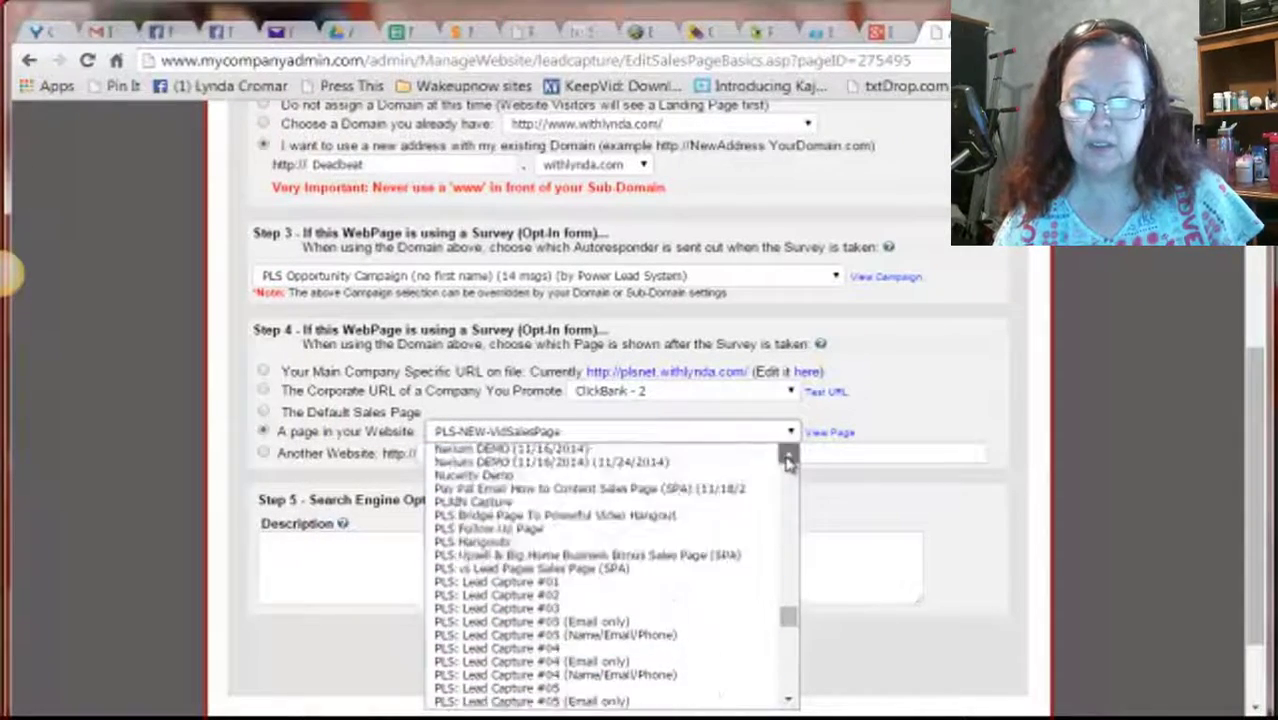
left_click_drag(788, 458, 788, 462)
left_click(788, 460)
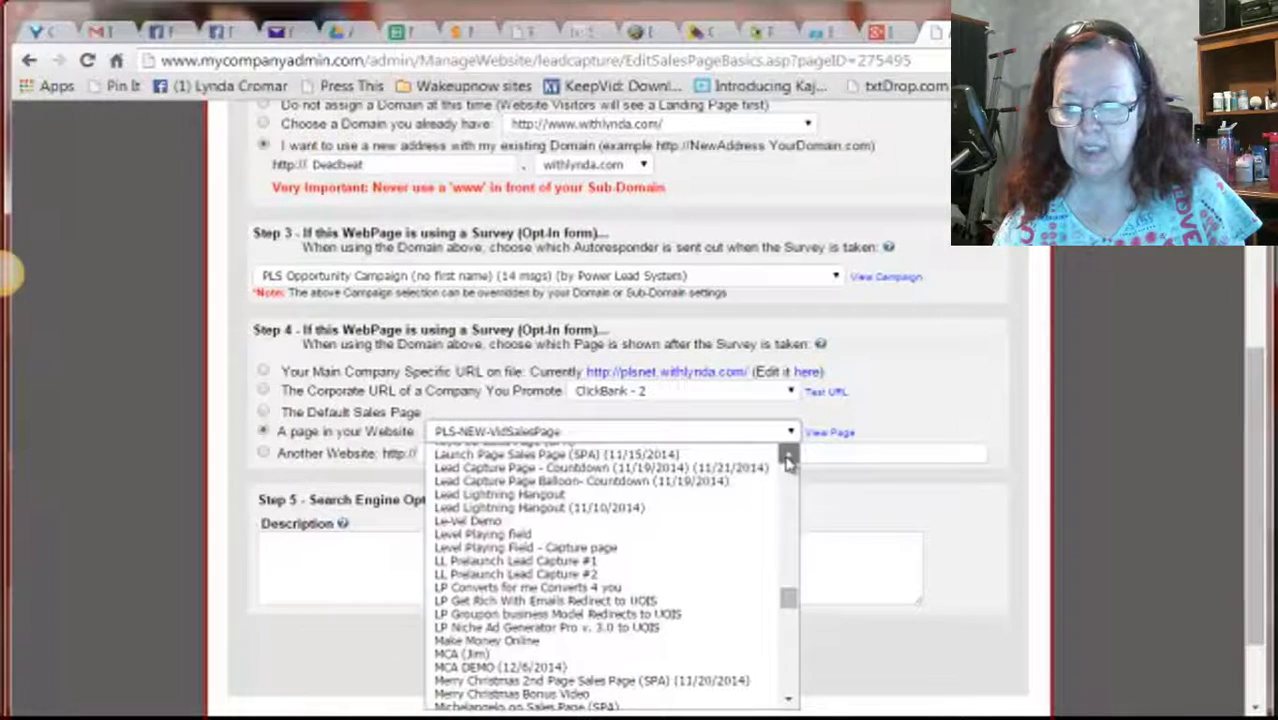
left_click(788, 460)
left_click(788, 460)
left_click(788, 460)
left_click_drag(788, 460, 788, 462)
left_click(788, 461)
left_click(788, 461)
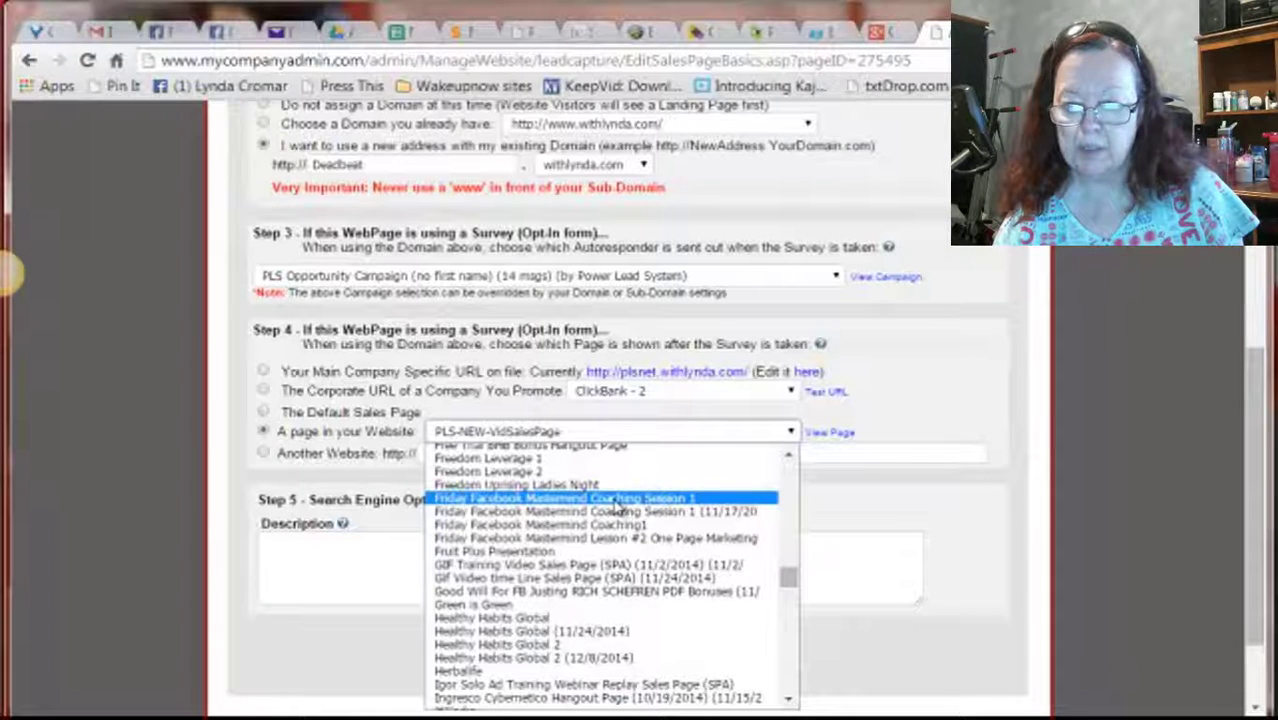
left_click(617, 507)
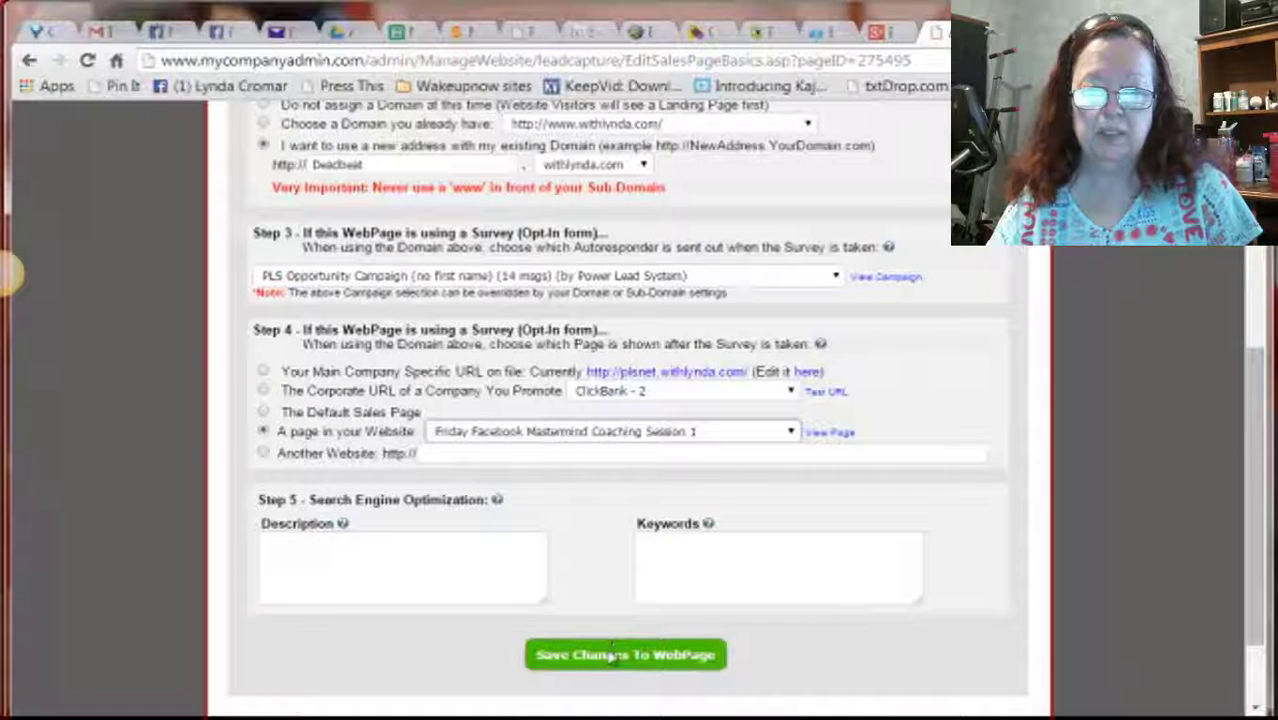
Save the page settings, then reopen Chasing MLM Dead Beat Leads from My WebPages to check them
left_click(606, 657)
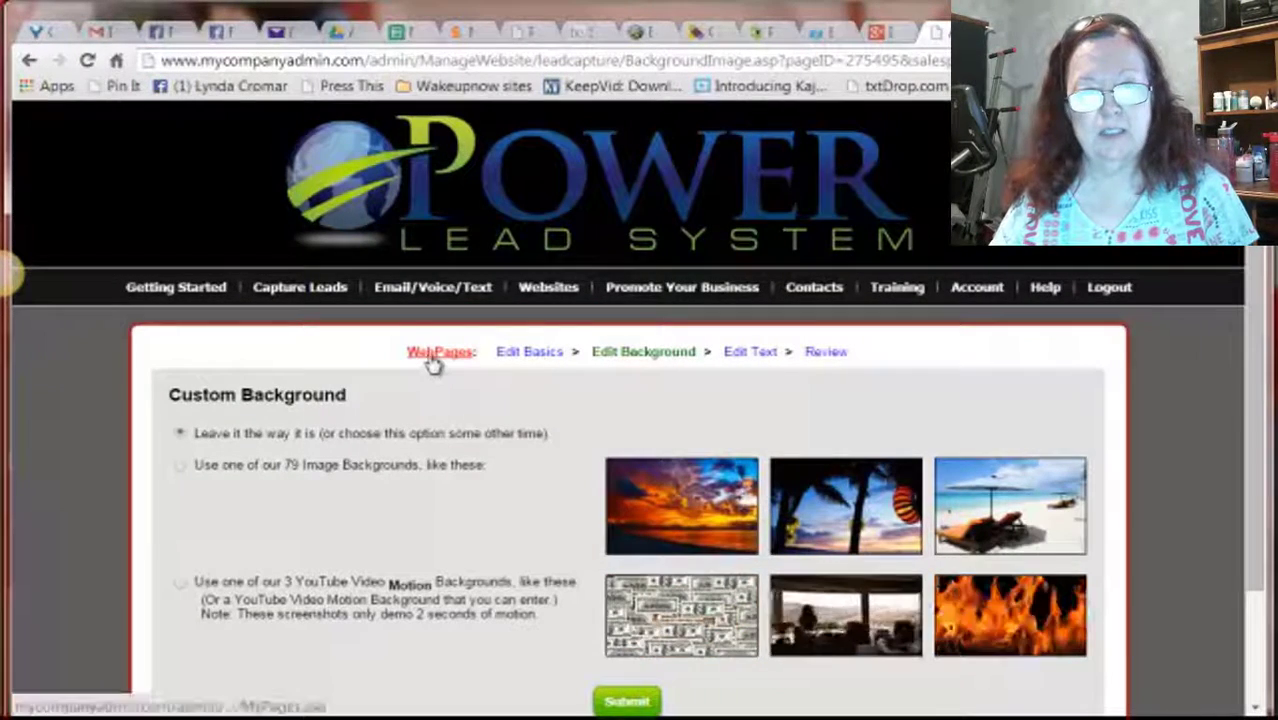
left_click(432, 358)
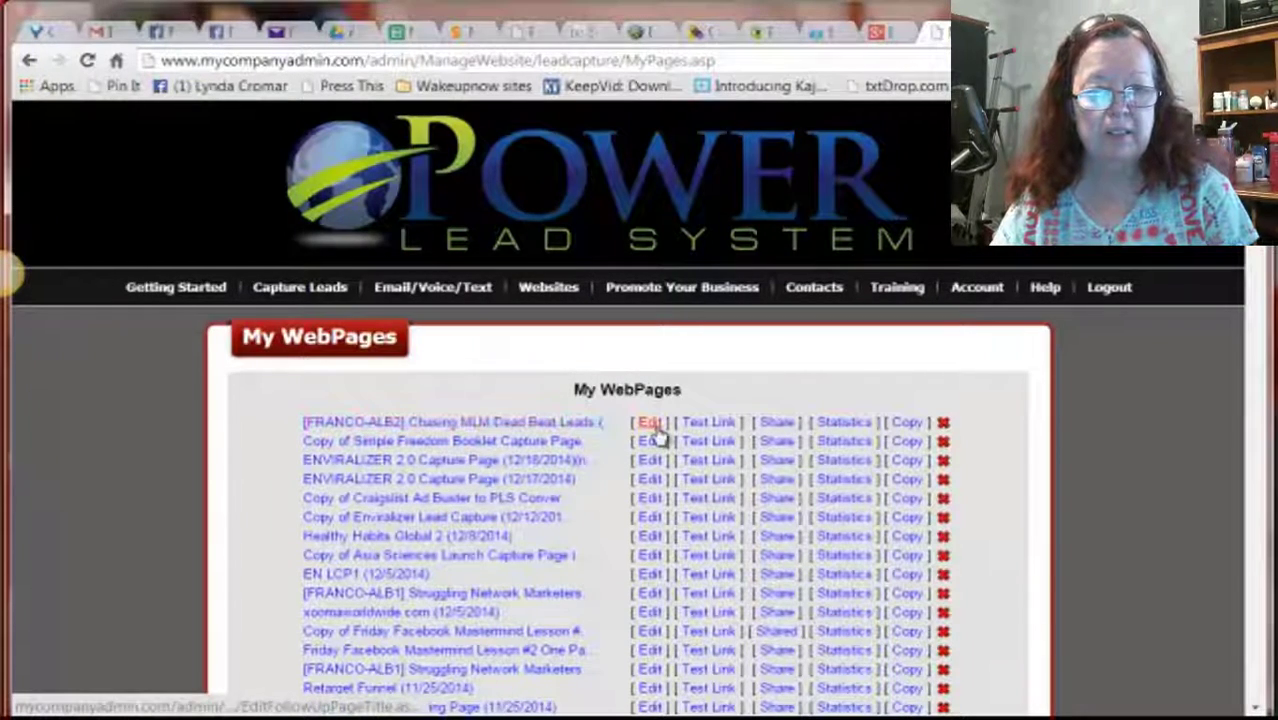
left_click(651, 423)
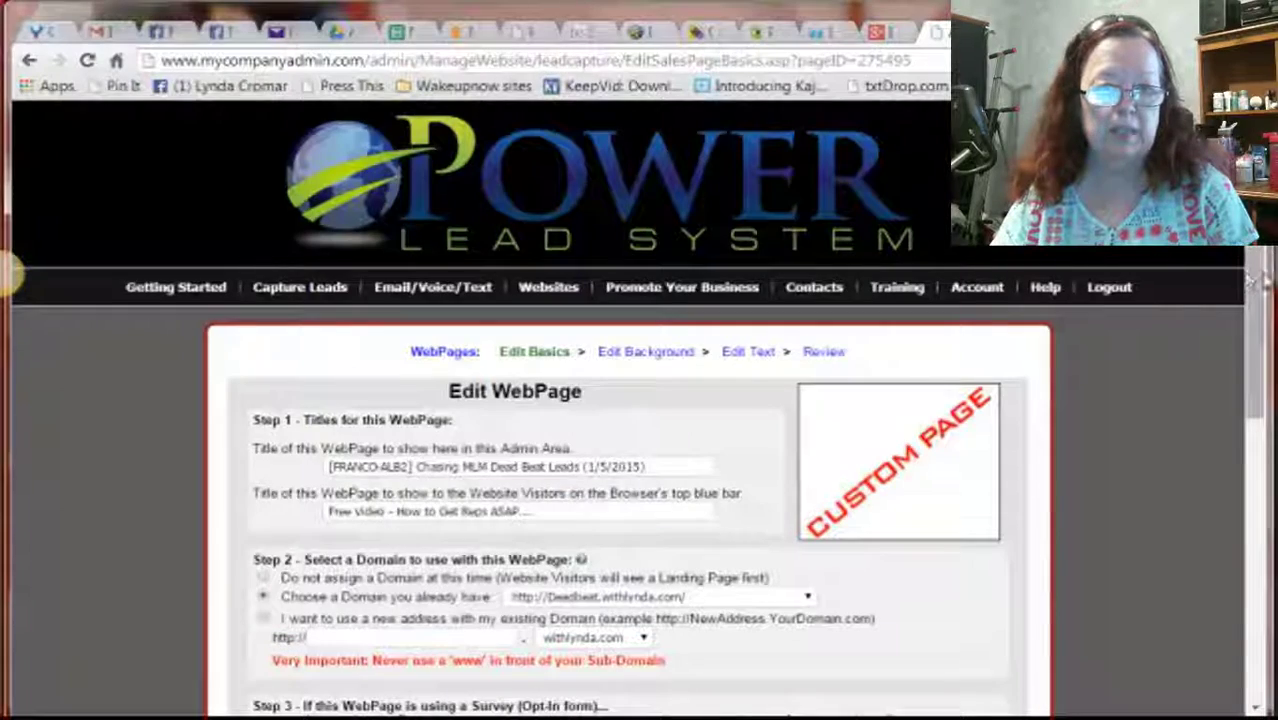
left_click_drag(1262, 282, 1255, 475)
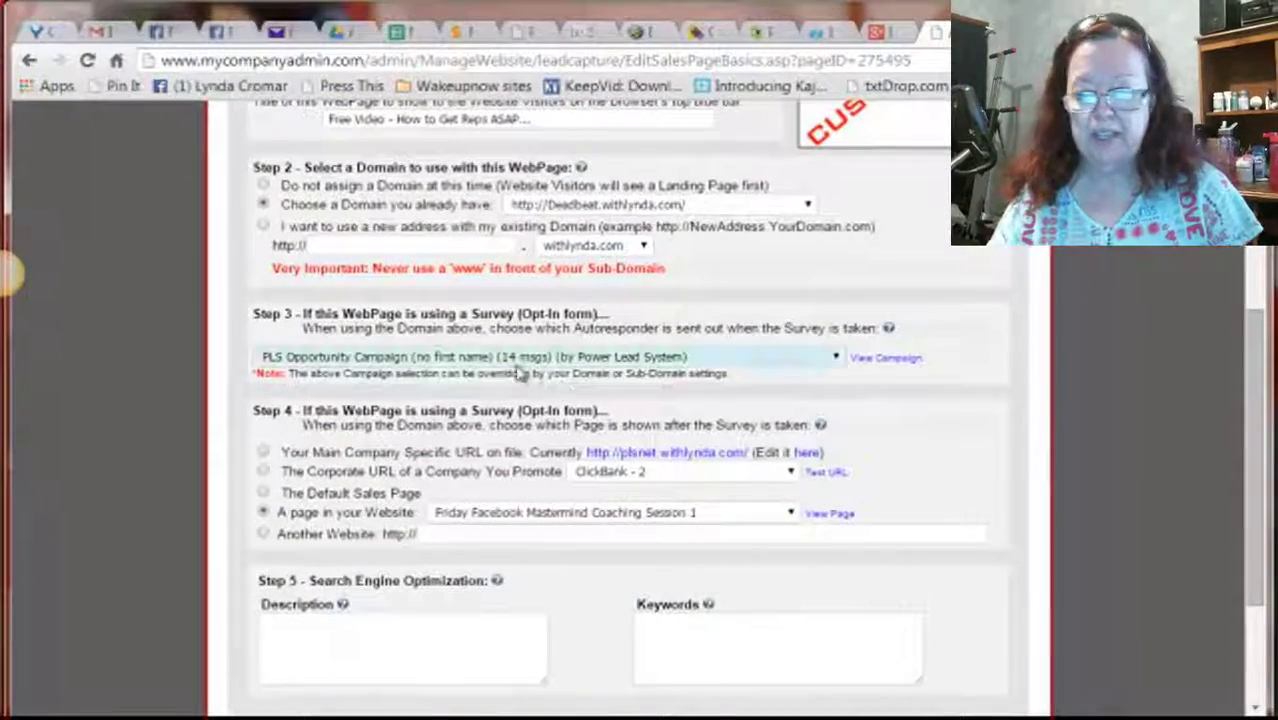
Open the Step 3 autoresponder campaign list and scroll through it, leaving PLS Opportunity Campaign (no first name)
left_click(834, 359)
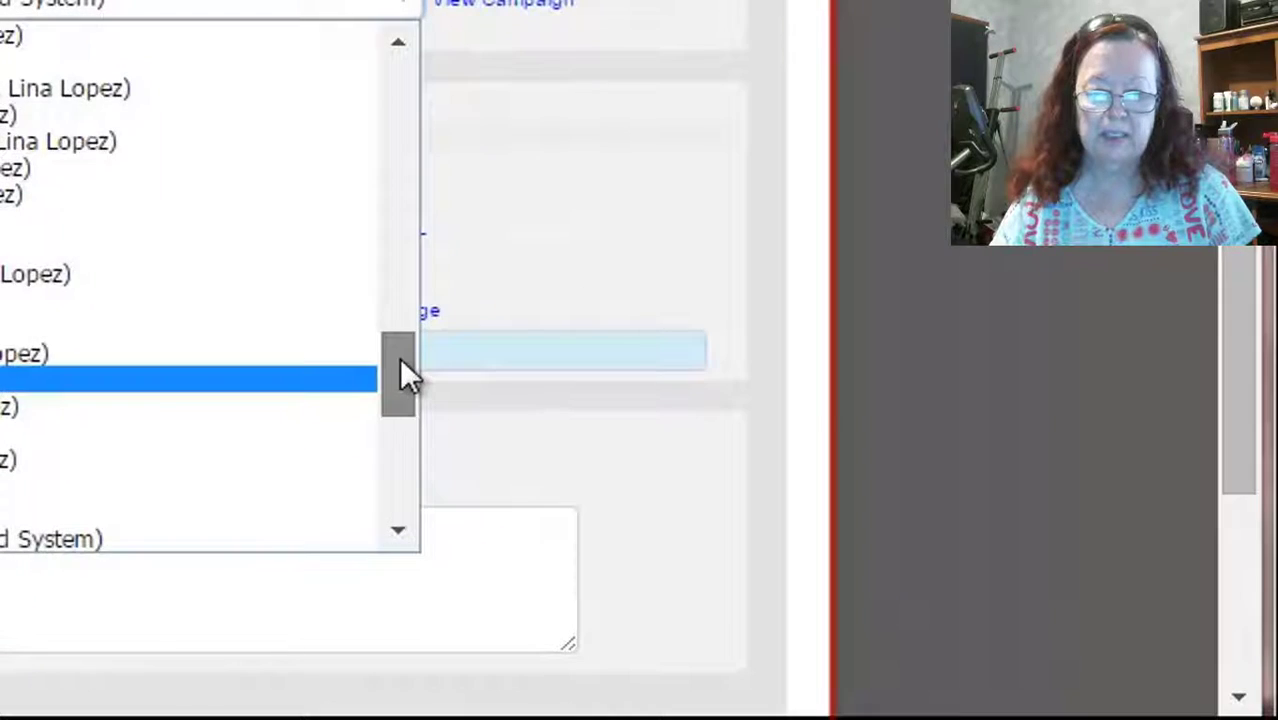
left_click_drag(696, 478, 694, 520)
left_click_drag(400, 428, 410, 298)
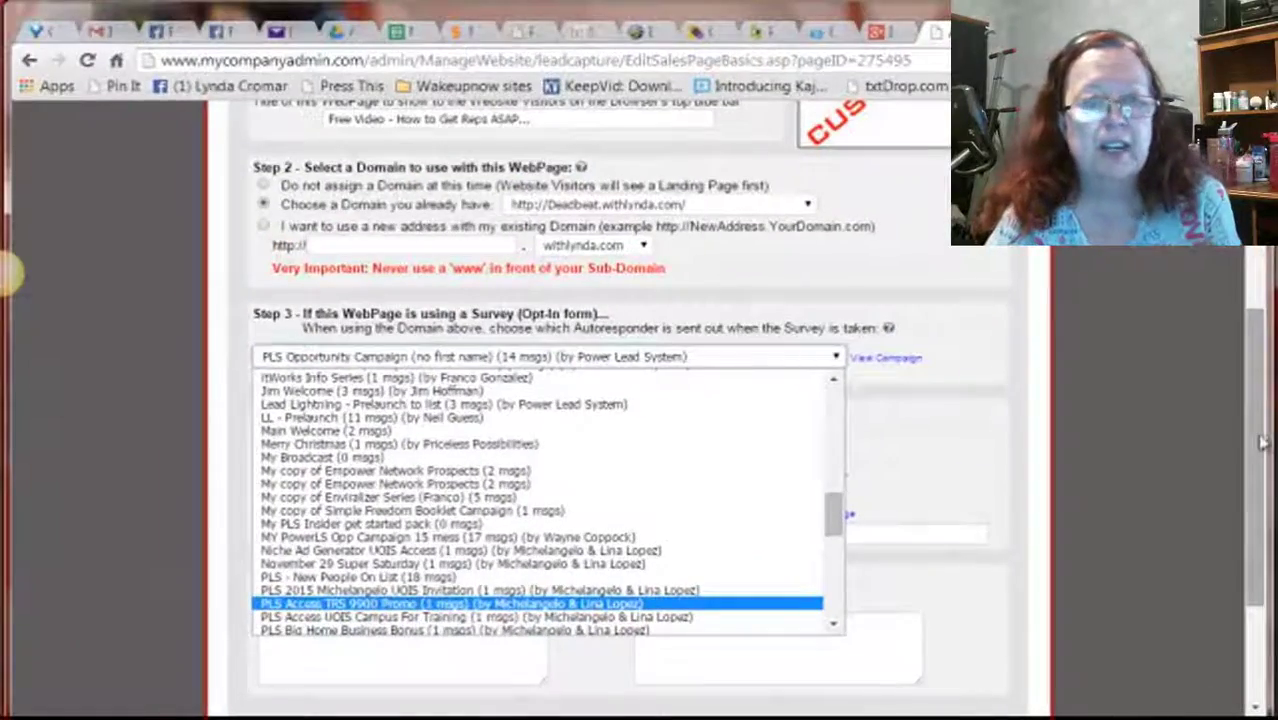
Close the campaign list unchanged, go to Getting Started, and show the Email/Voice/Text > Email submenu
left_click(1262, 440)
scroll(1262, 440, "up", 5)
mouse_move(380, 292)
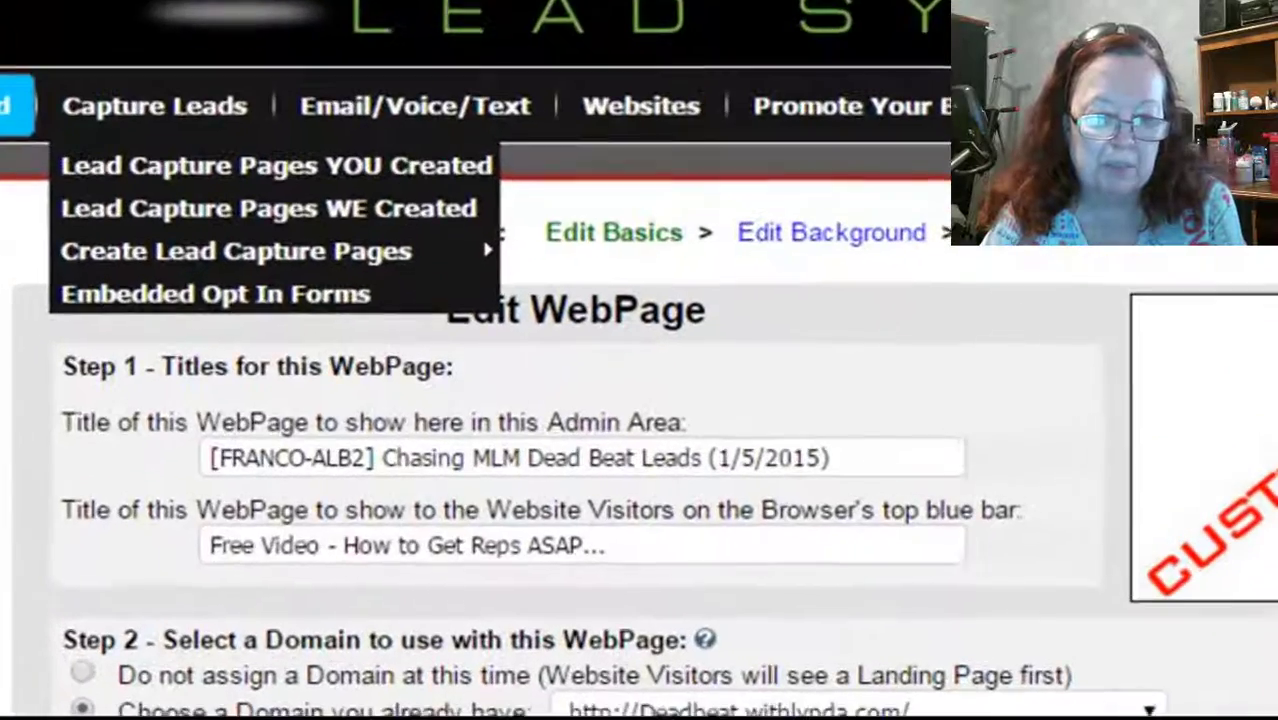
right_click(132, 230)
left_click(230, 246)
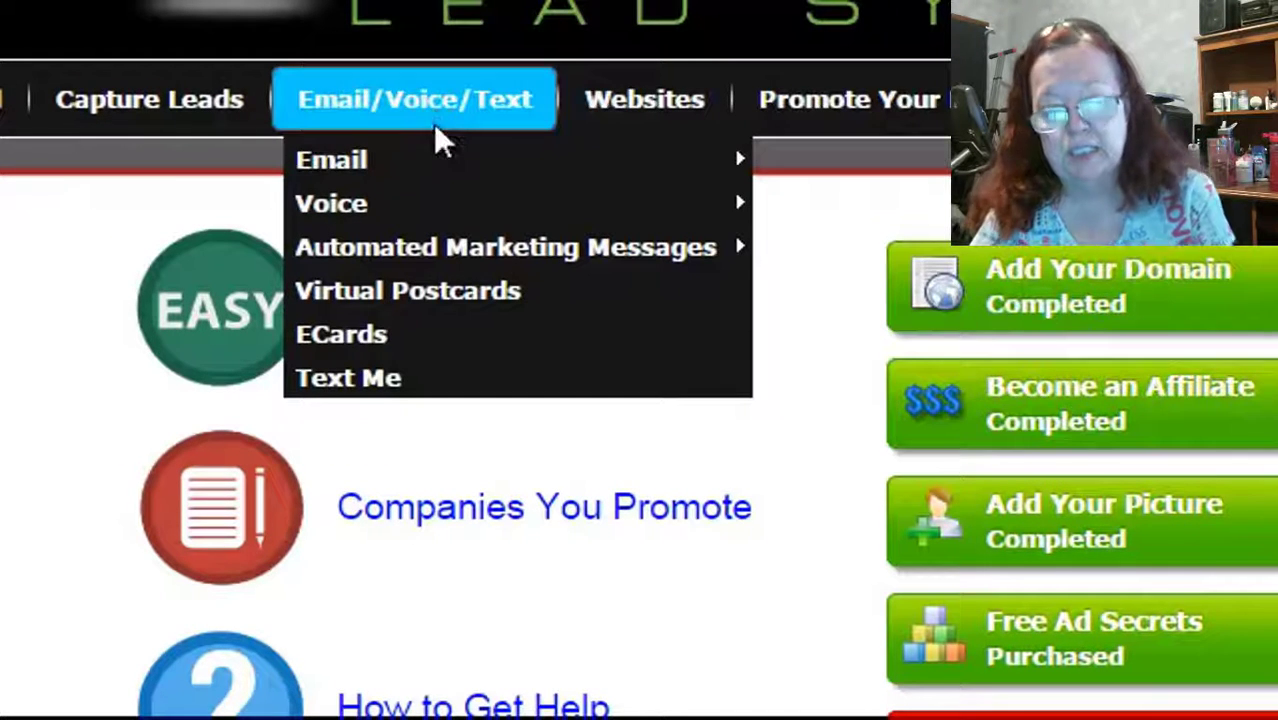
mouse_move(440, 168)
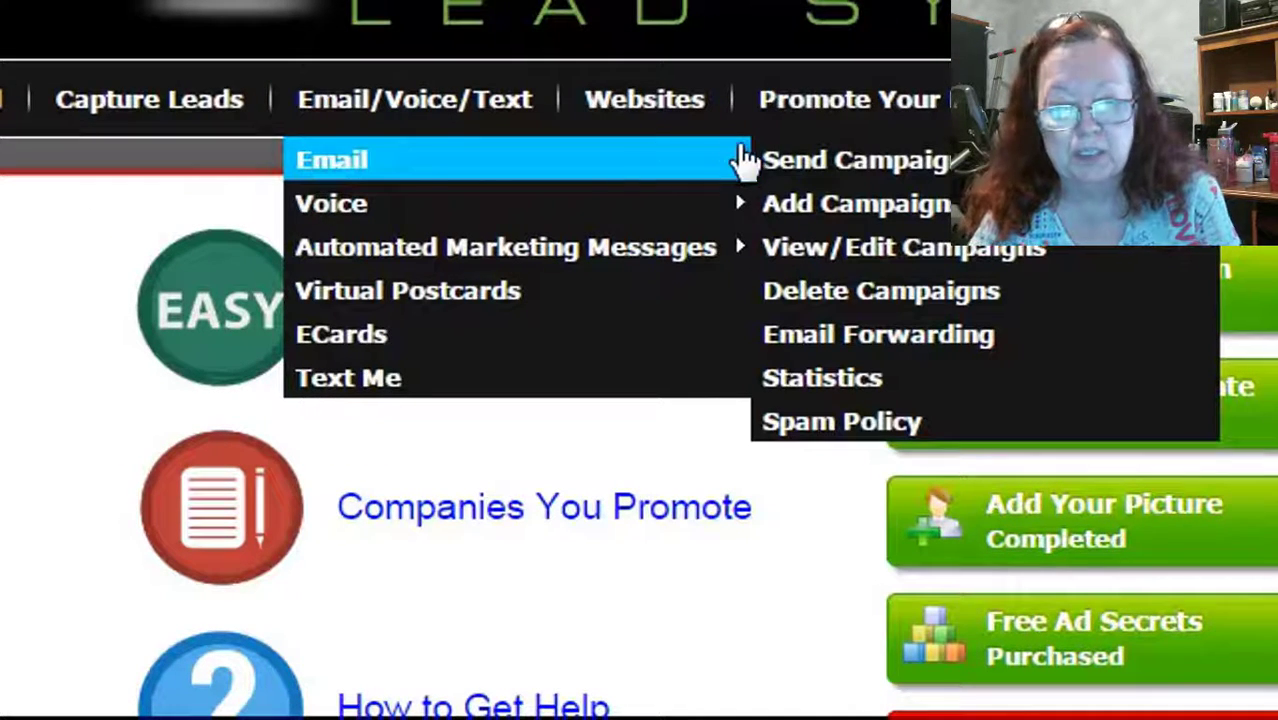
Open the PLS - New People On List campaign from View/Edit Campaigns and scroll through its 18 scheduled emails
left_click(808, 266)
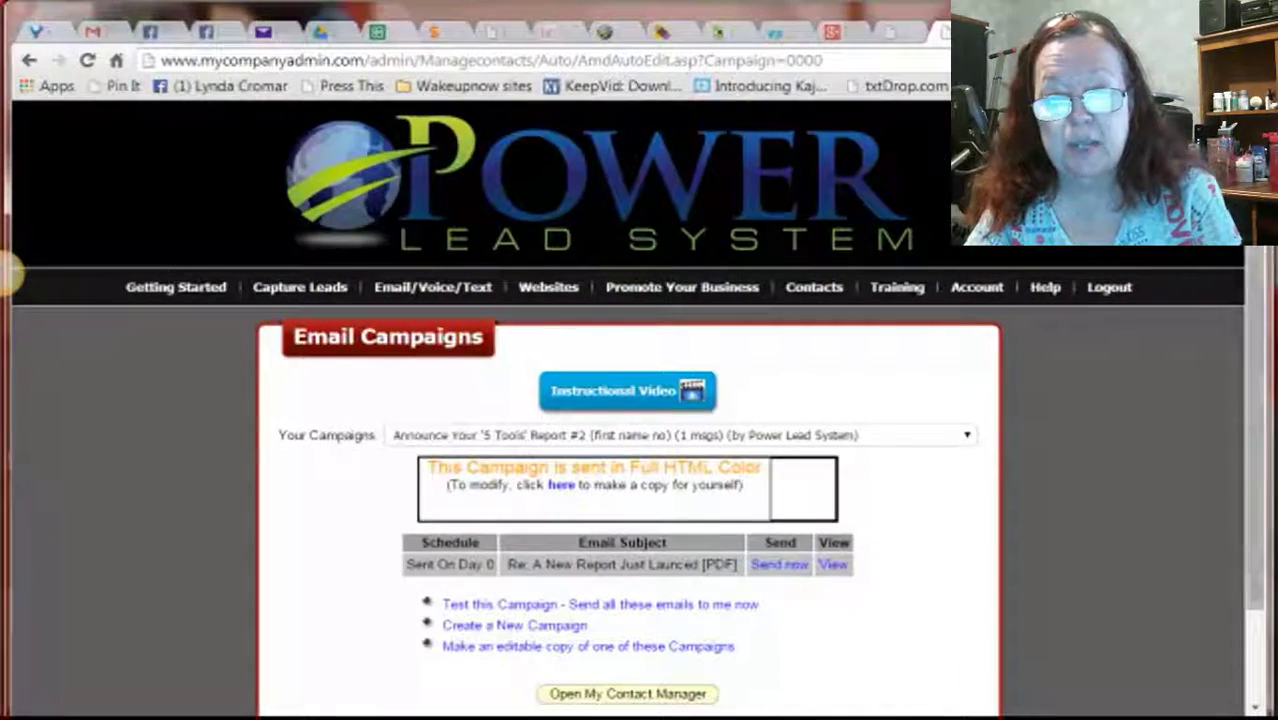
scroll(935, 380, "down", 2)
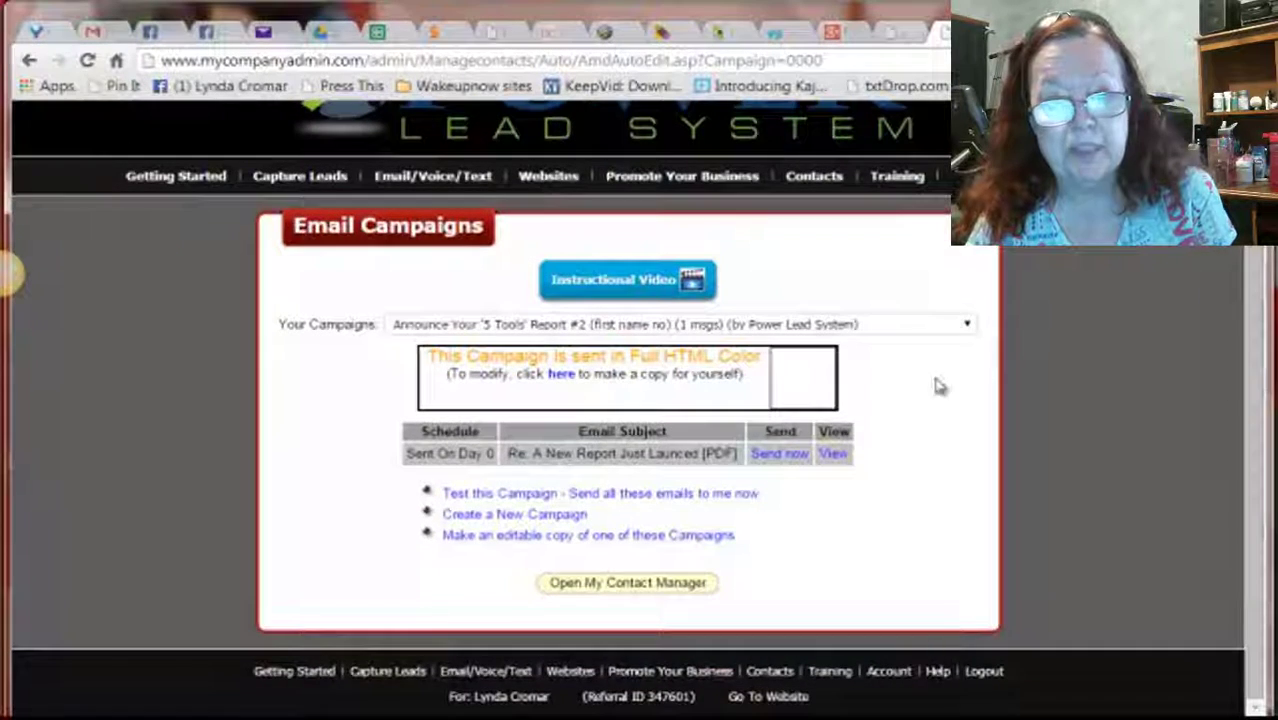
left_click(967, 325)
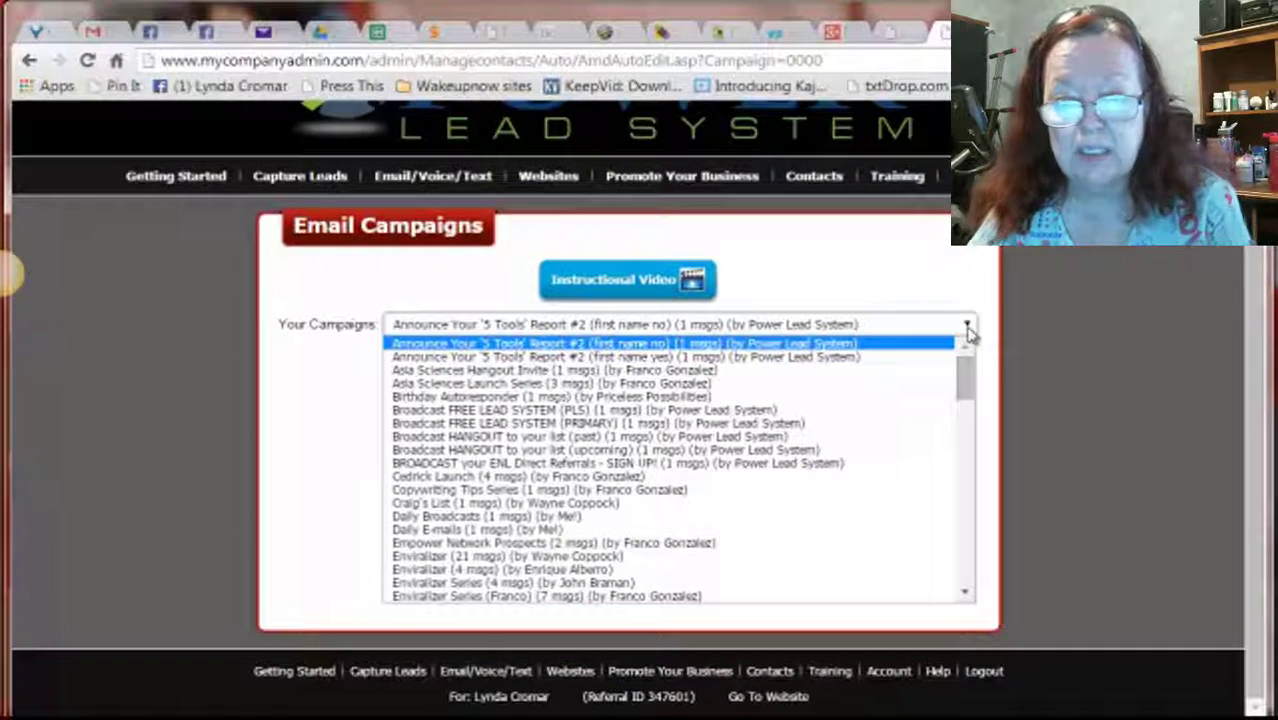
left_click_drag(967, 378, 969, 491)
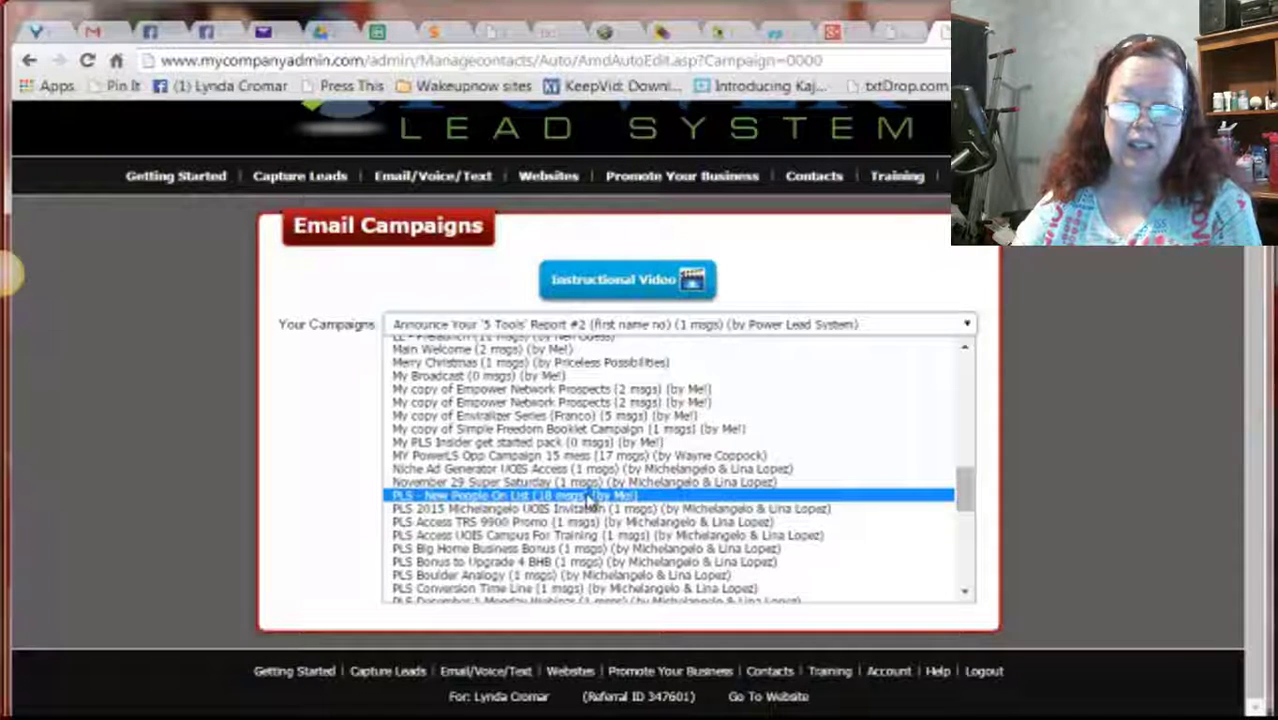
left_click(590, 503)
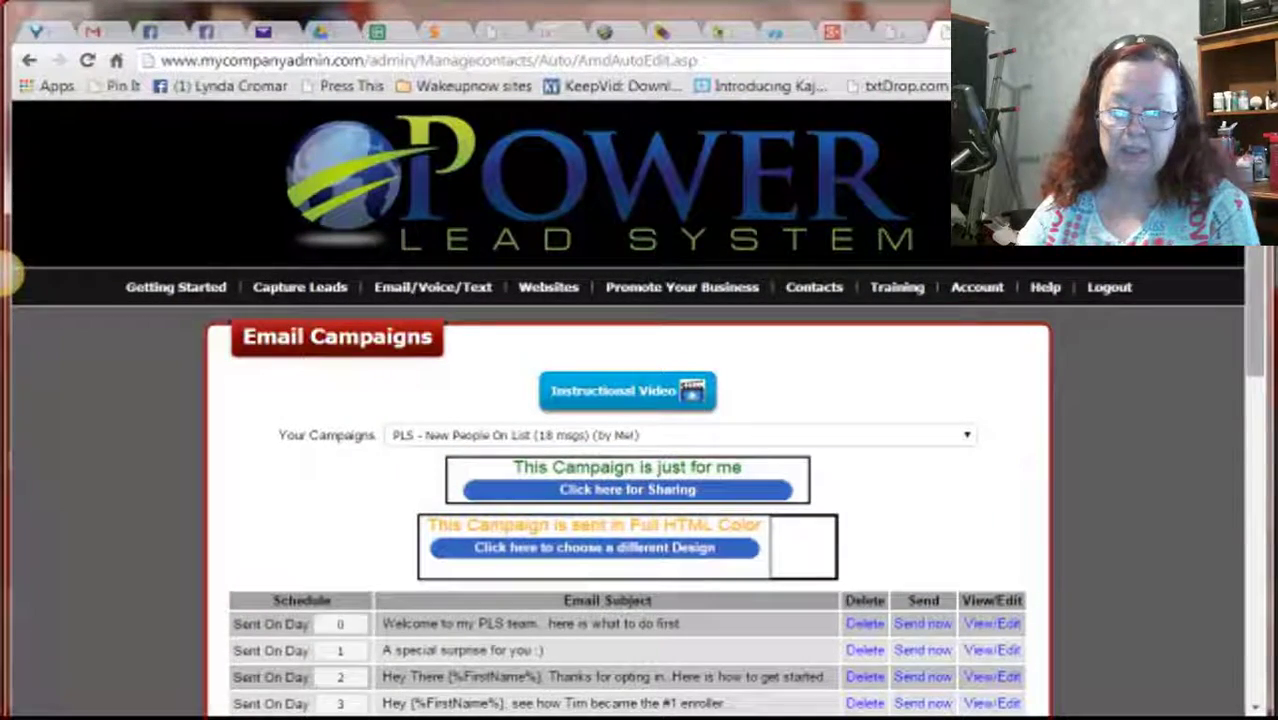
scroll(1270, 400, "down", 5)
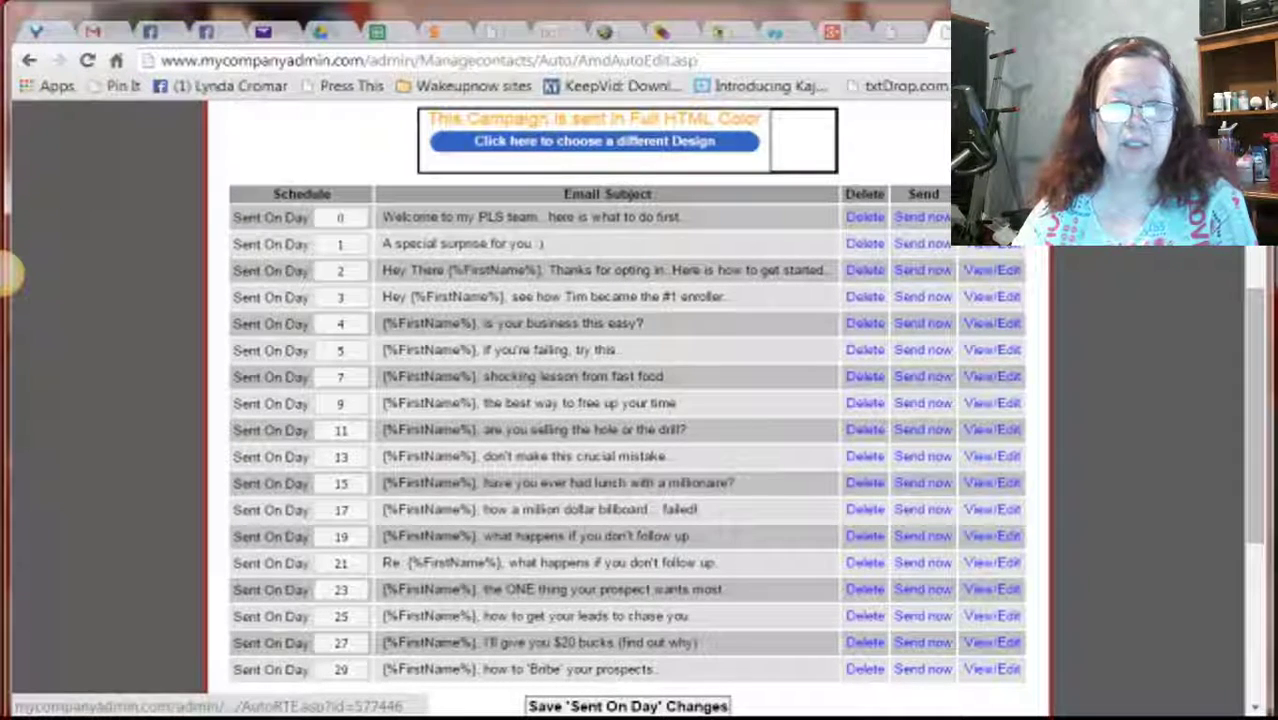
Open the campaign's first welcome email in the Campaign Editor and read through it
left_click(990, 217)
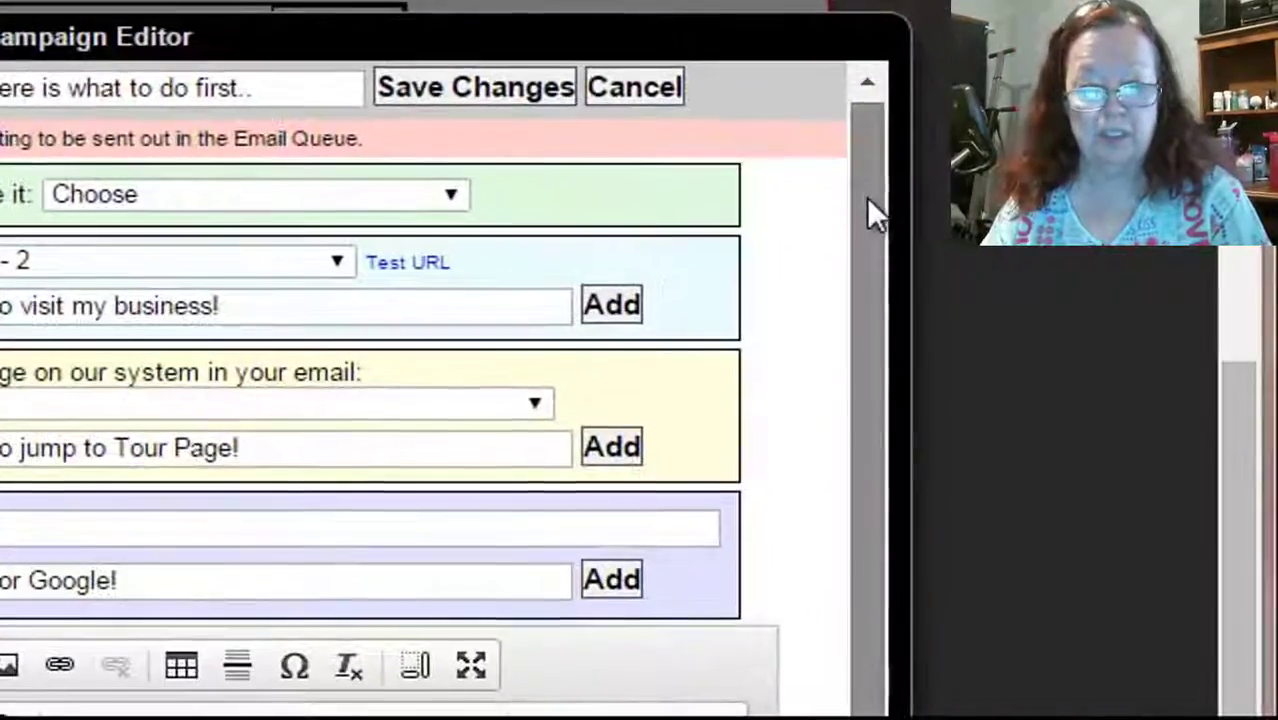
left_click_drag(906, 208, 870, 420)
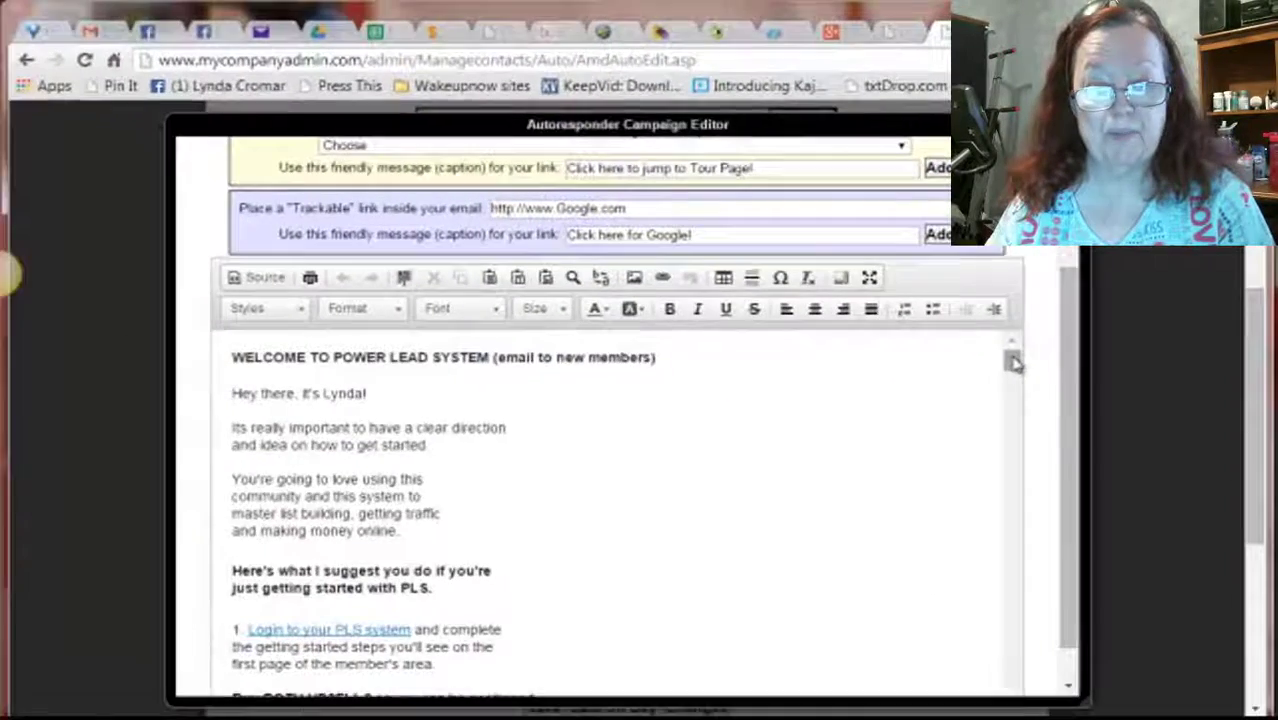
left_click_drag(756, 502, 758, 538)
mouse_move(1013, 375)
left_mouse_down()
mouse_move(1019, 542)
mouse_move(1040, 650)
left_mouse_up()
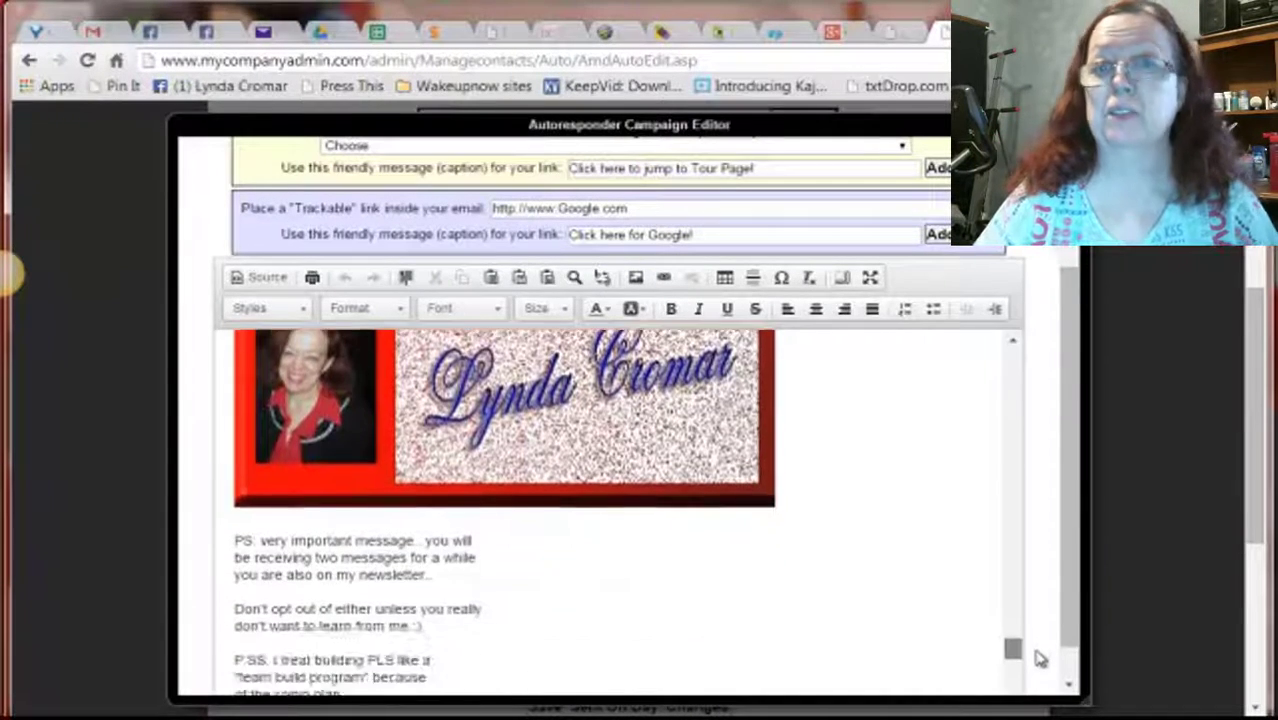
scroll(1040, 660, "down", 5)
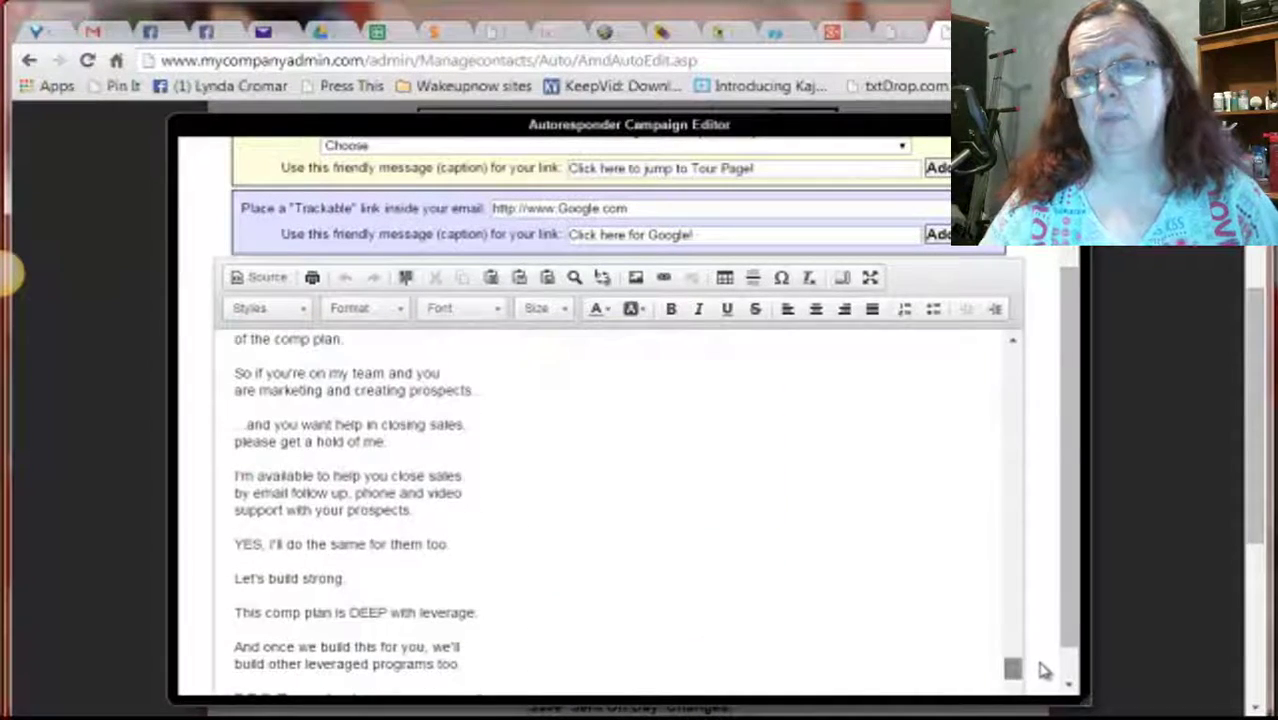
left_click_drag(1078, 394, 1070, 290)
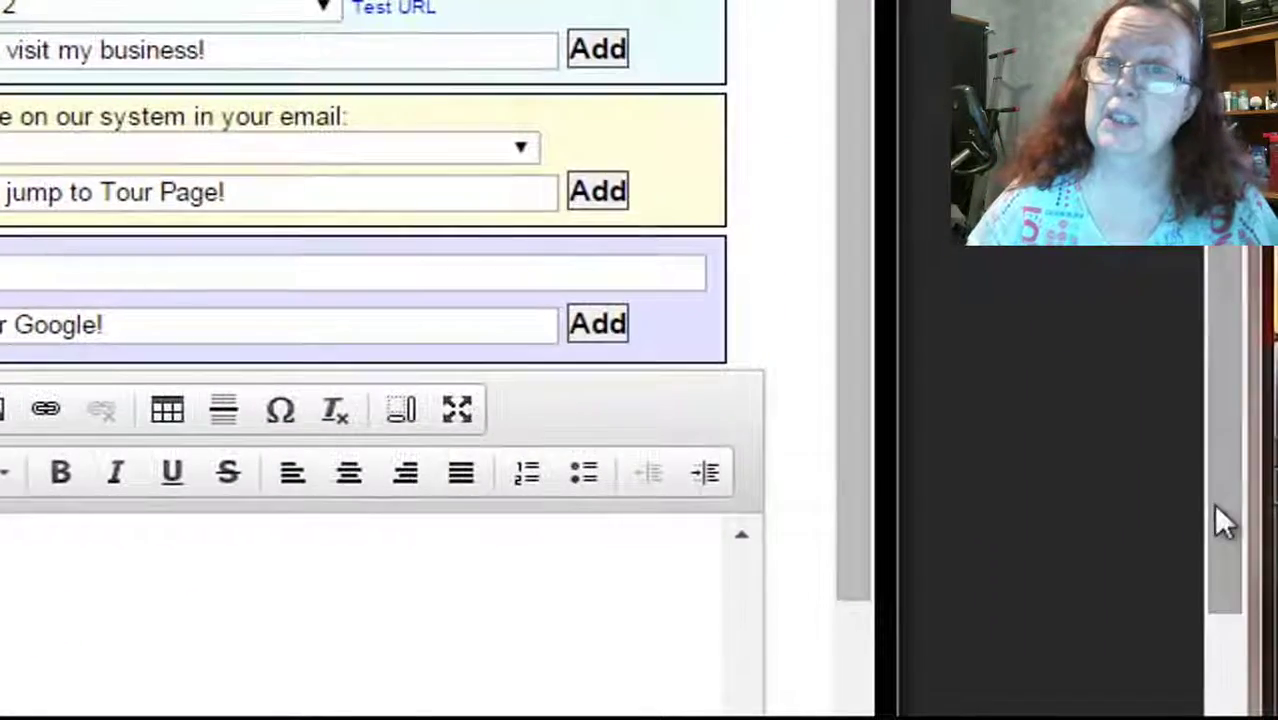
left_click_drag(1214, 504, 1199, 233)
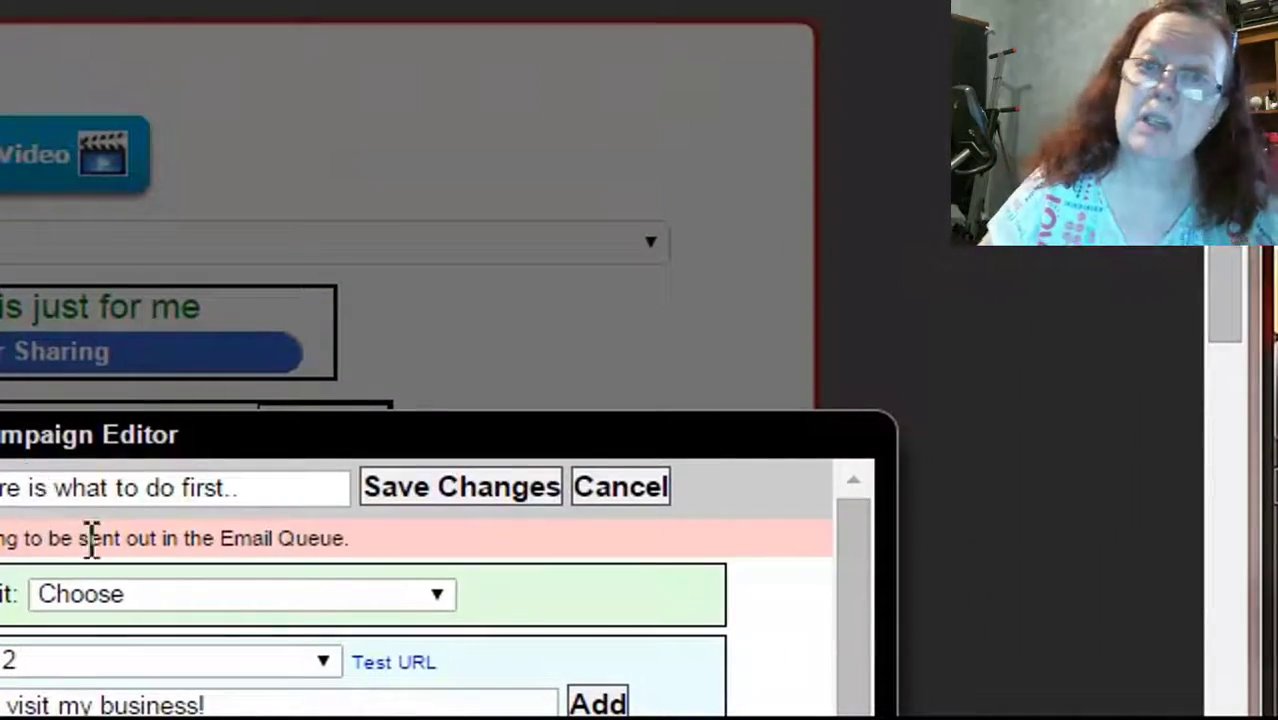
Cancel the email editor without saving and return to the Edit WebPage screen
left_click(605, 487)
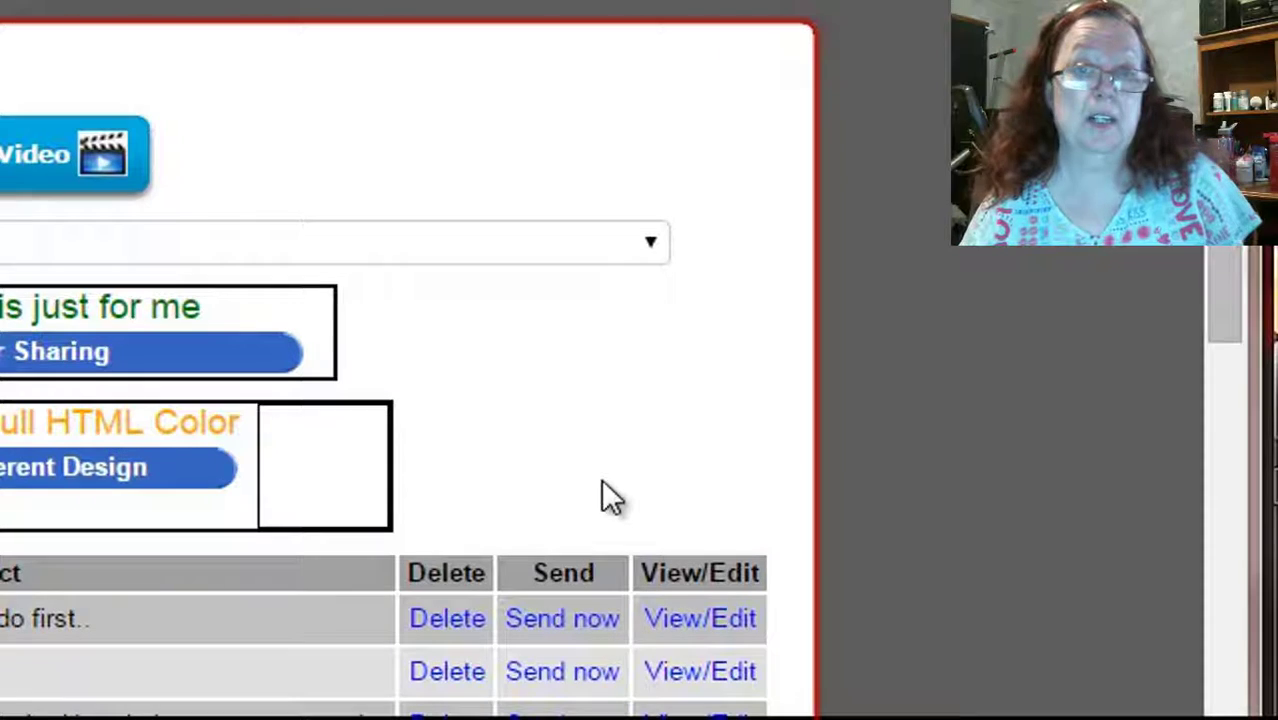
scroll(1232, 245, "down", 3)
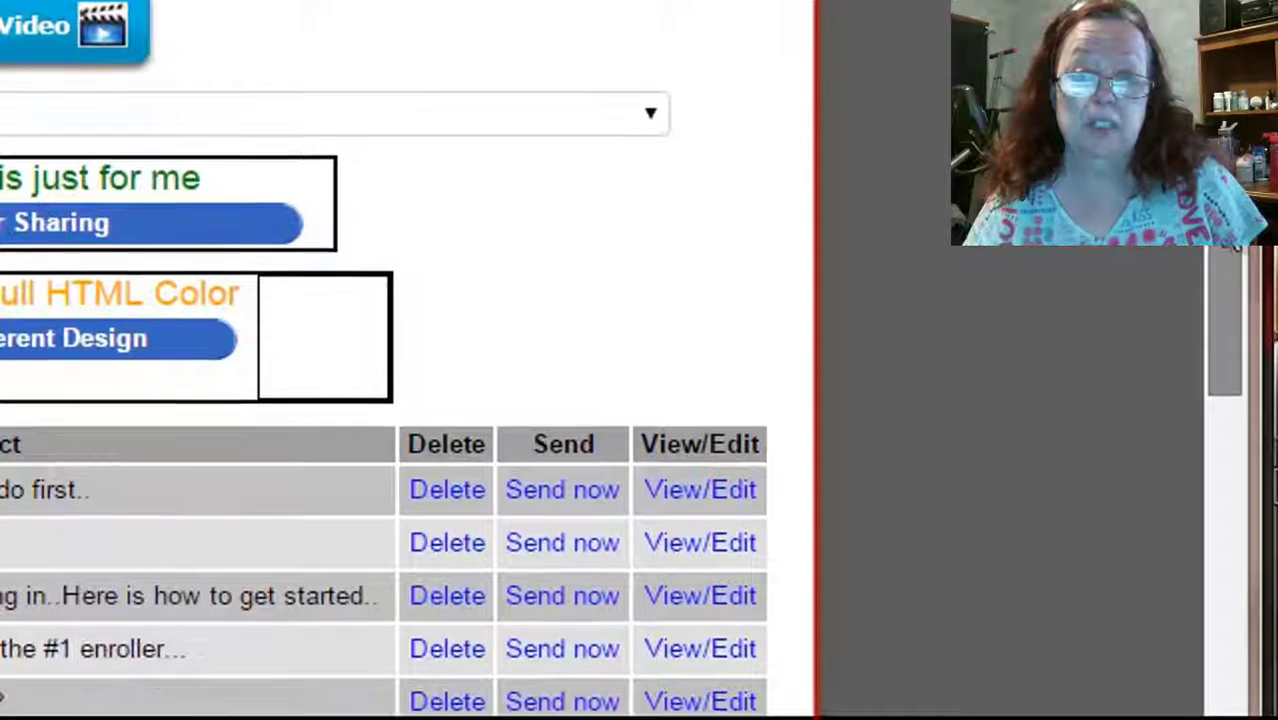
scroll(1232, 248, "down", 1)
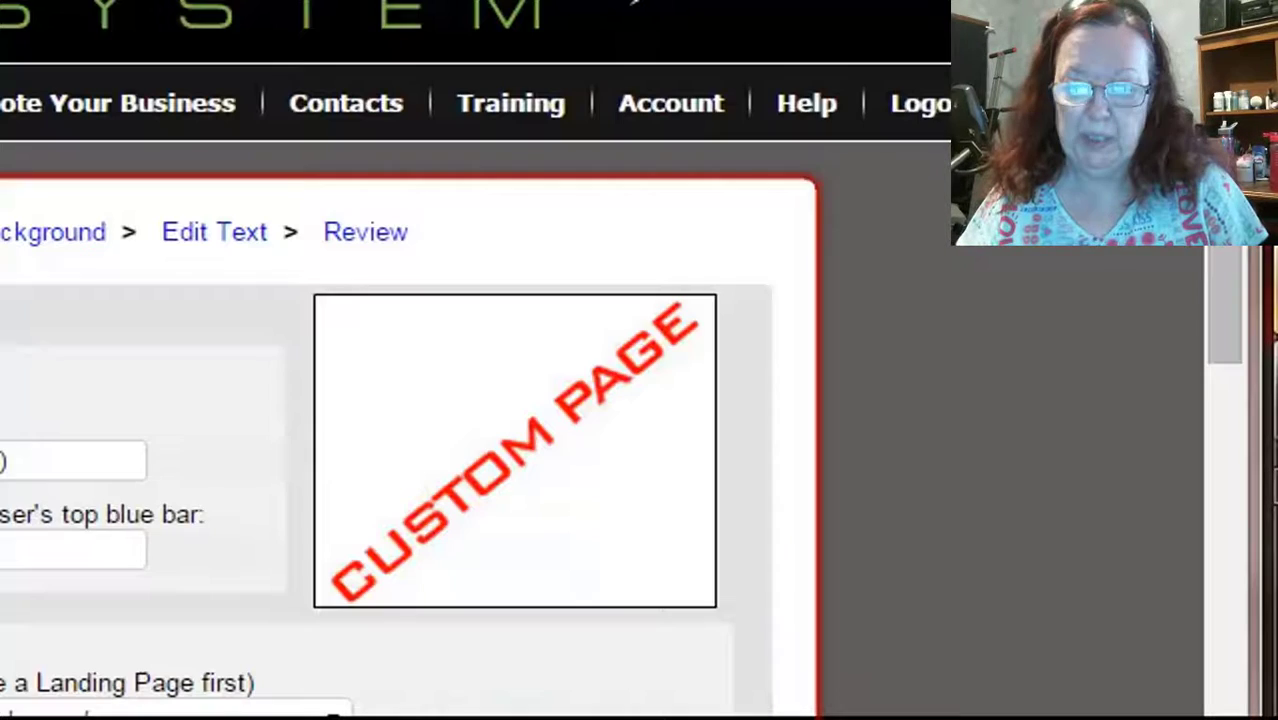
scroll(476, 400, "down", 3)
left_click_drag(1218, 220, 1258, 585)
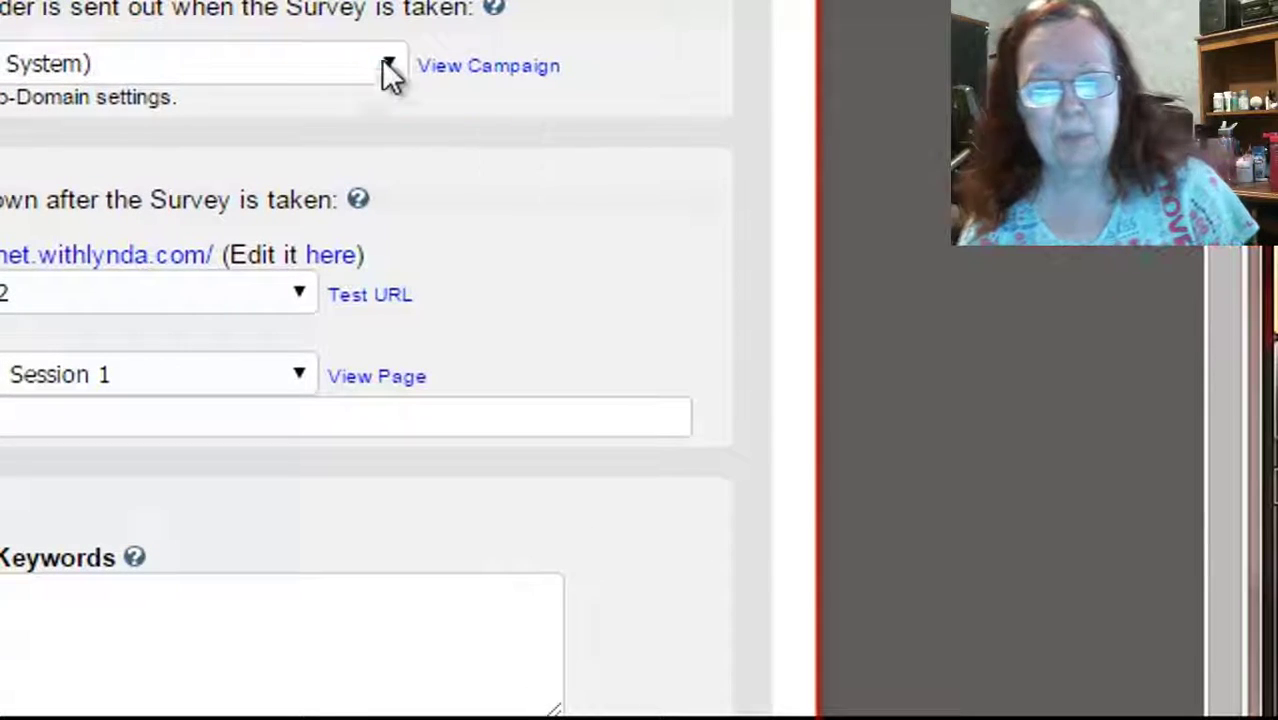
left_click(397, 66)
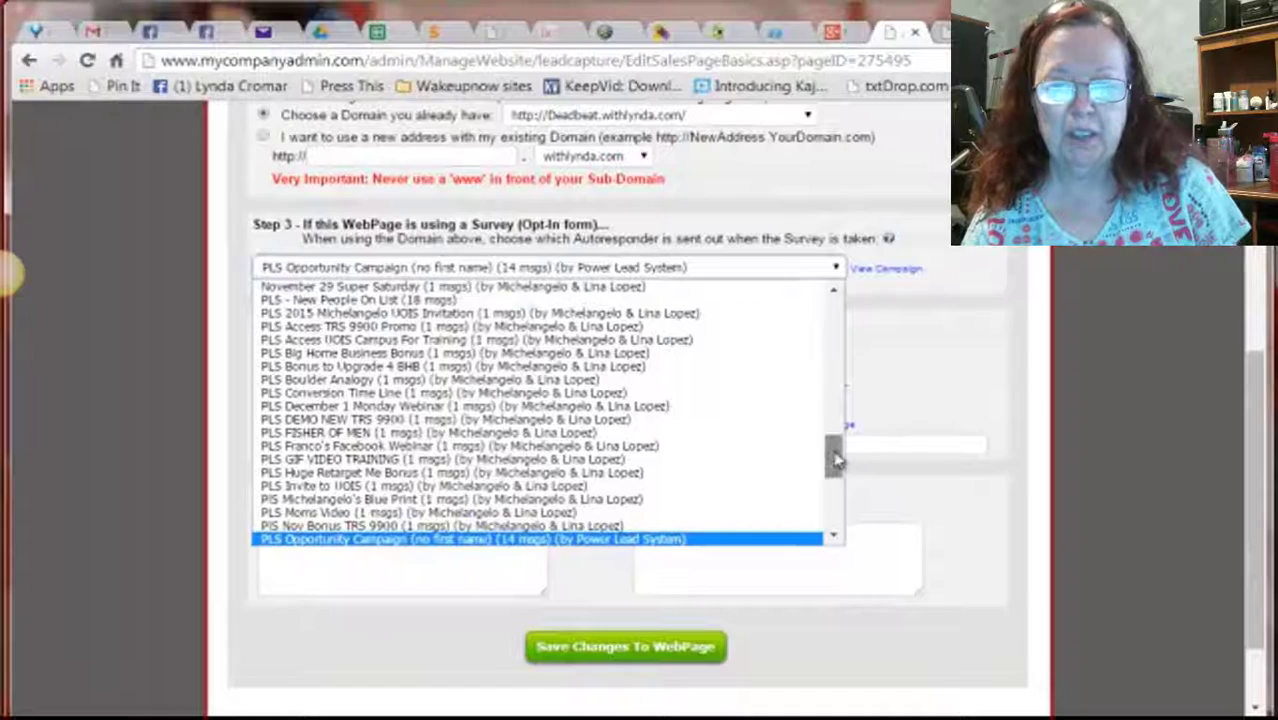
left_click_drag(790, 458, 855, 361)
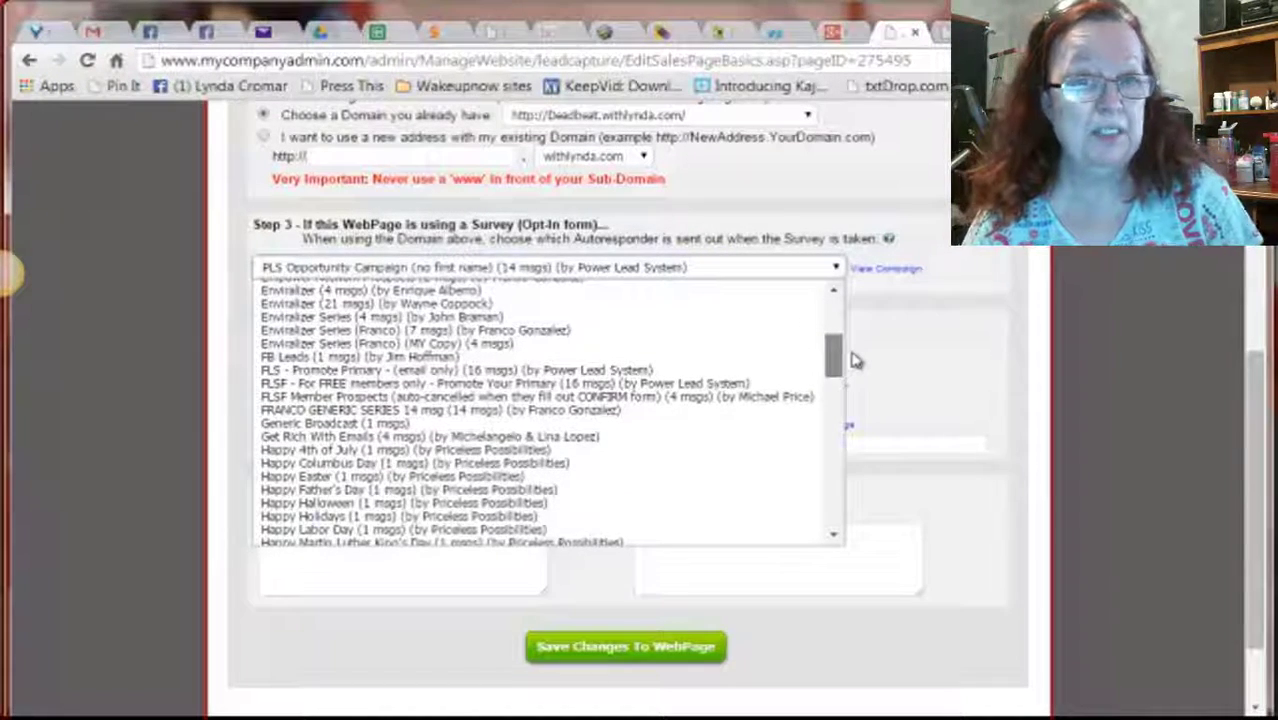
left_click_drag(855, 361, 855, 362)
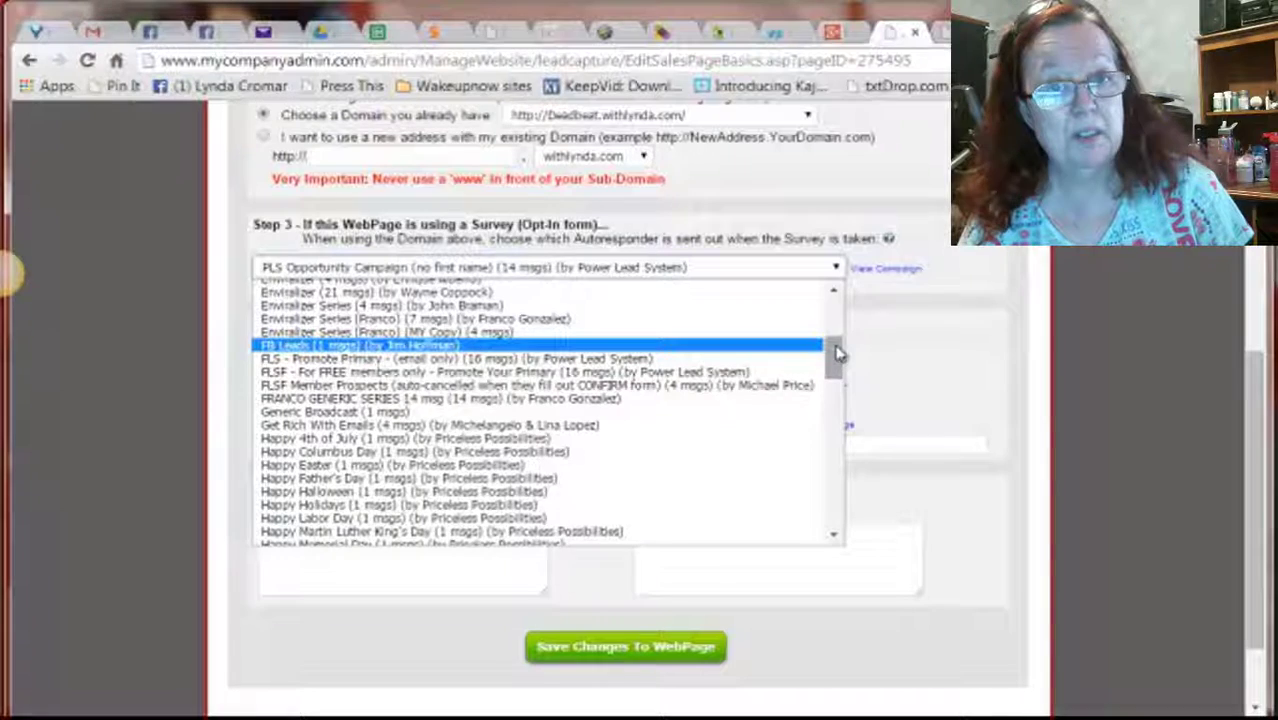
left_click_drag(838, 350, 836, 391)
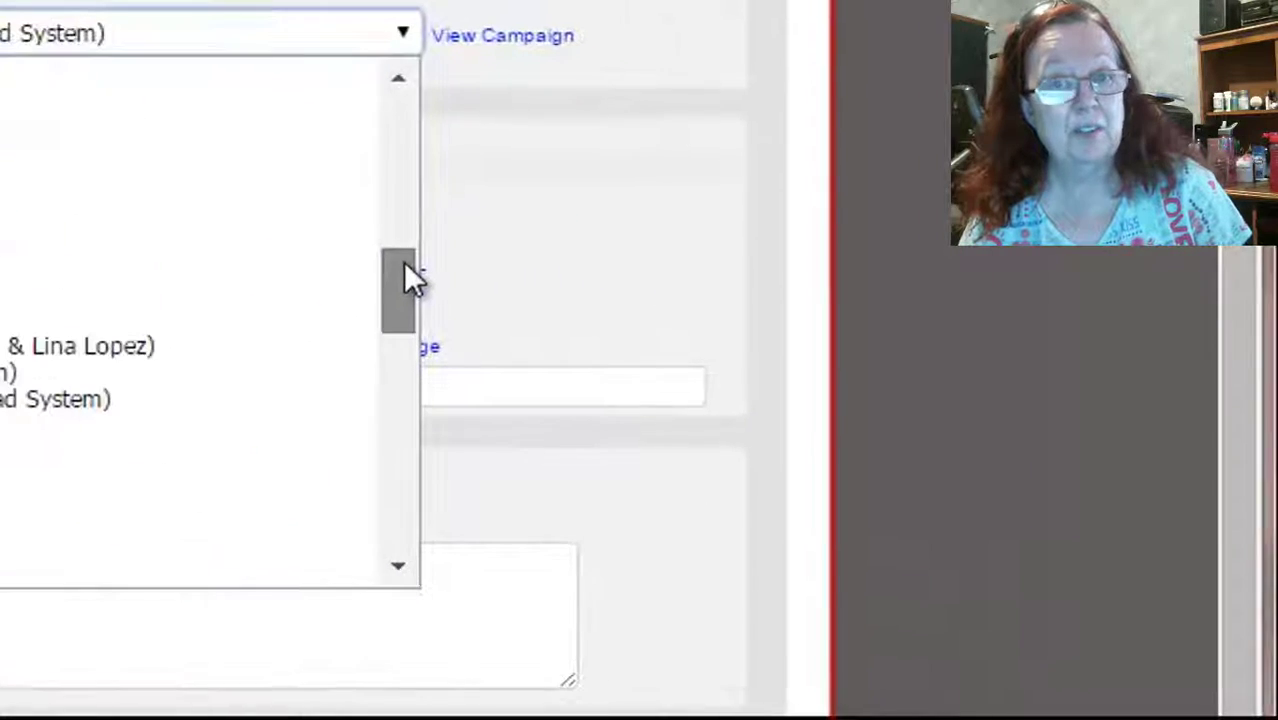
left_click_drag(403, 261, 411, 323)
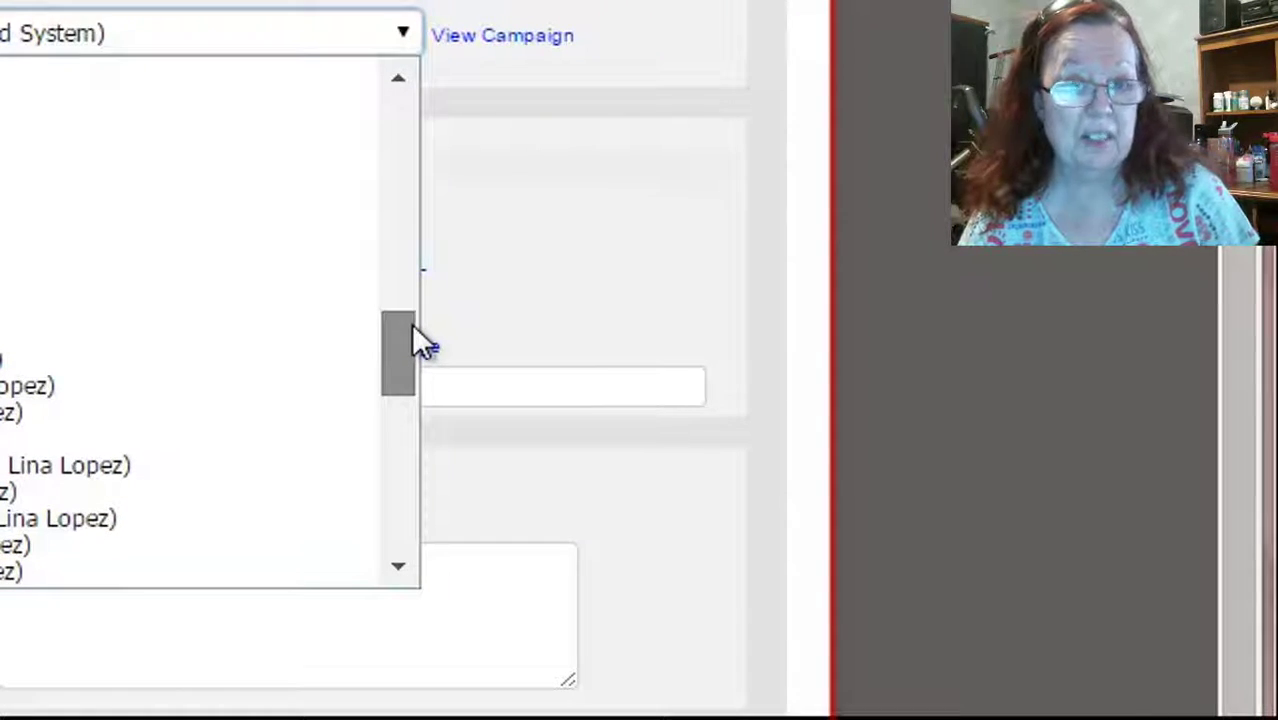
left_click_drag(411, 323, 411, 324)
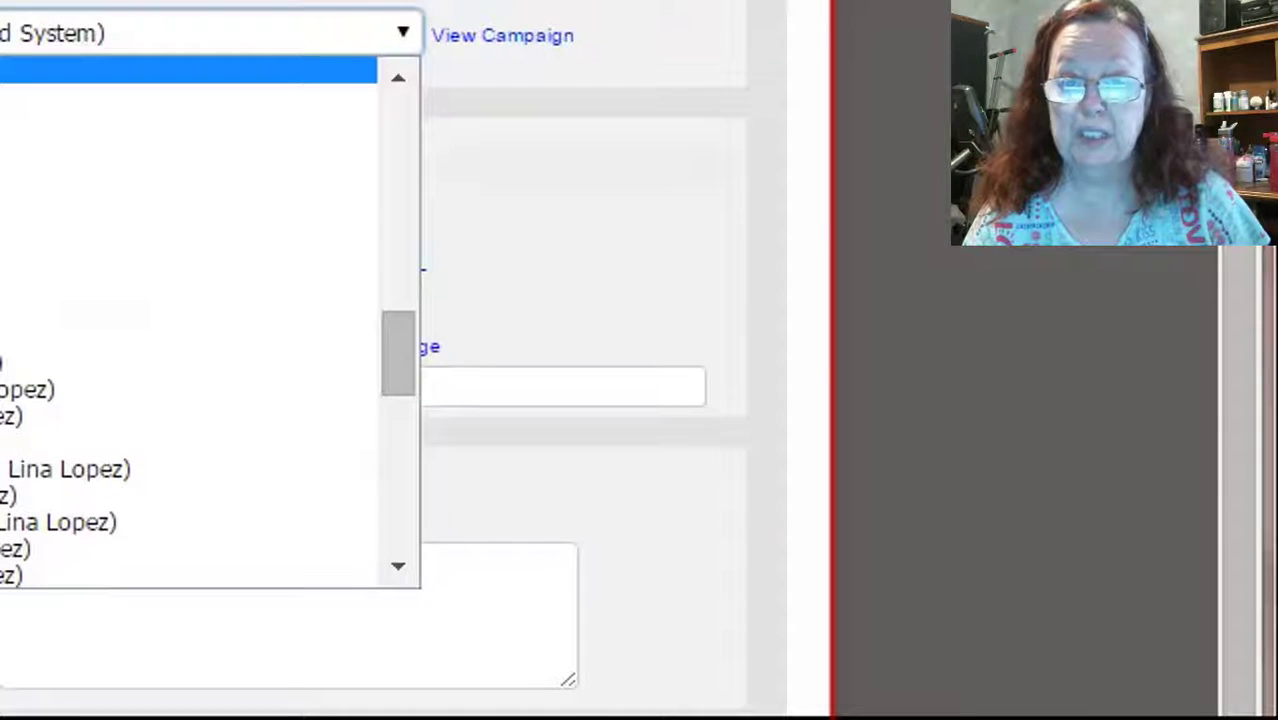
left_click(190, 70)
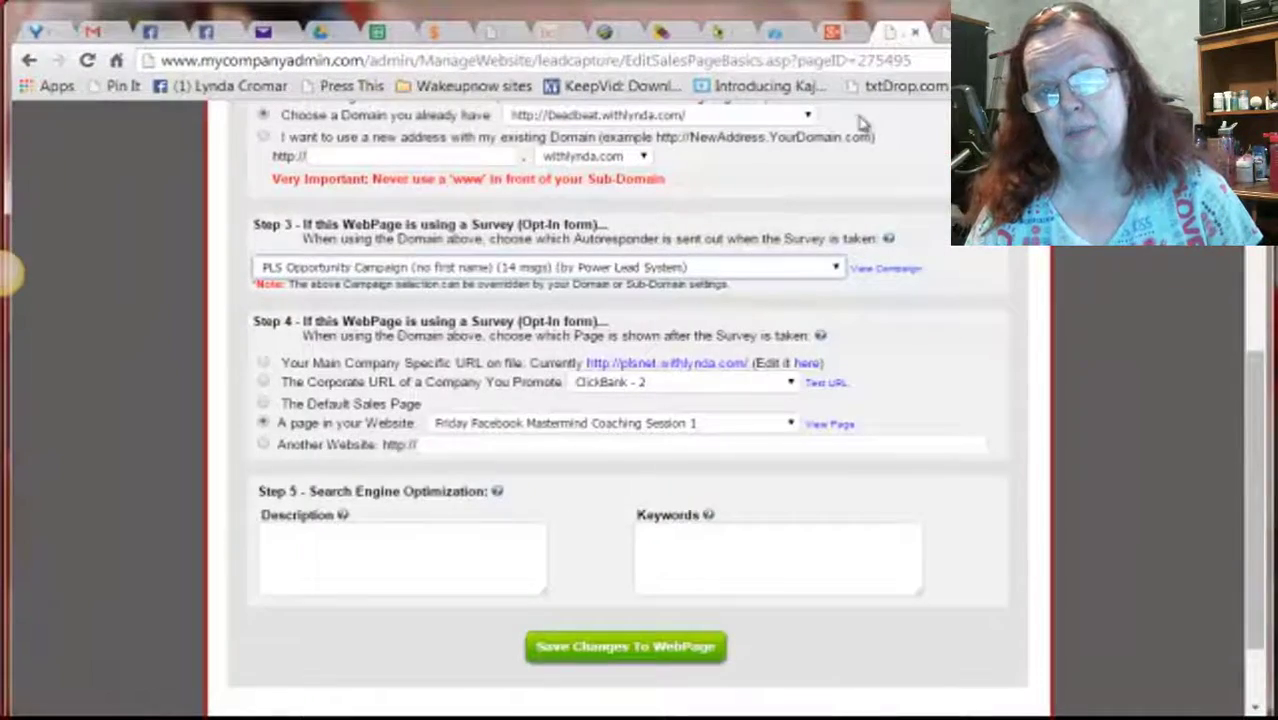
left_click(791, 423)
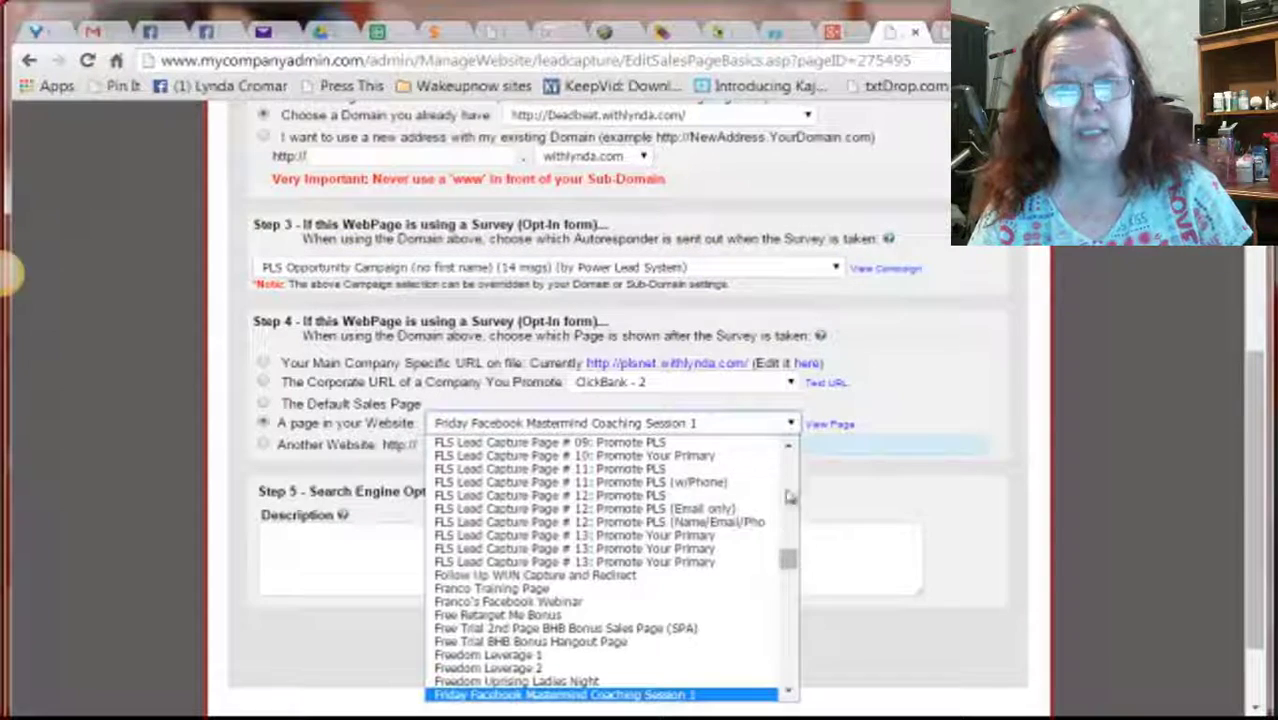
left_click_drag(788, 563, 780, 627)
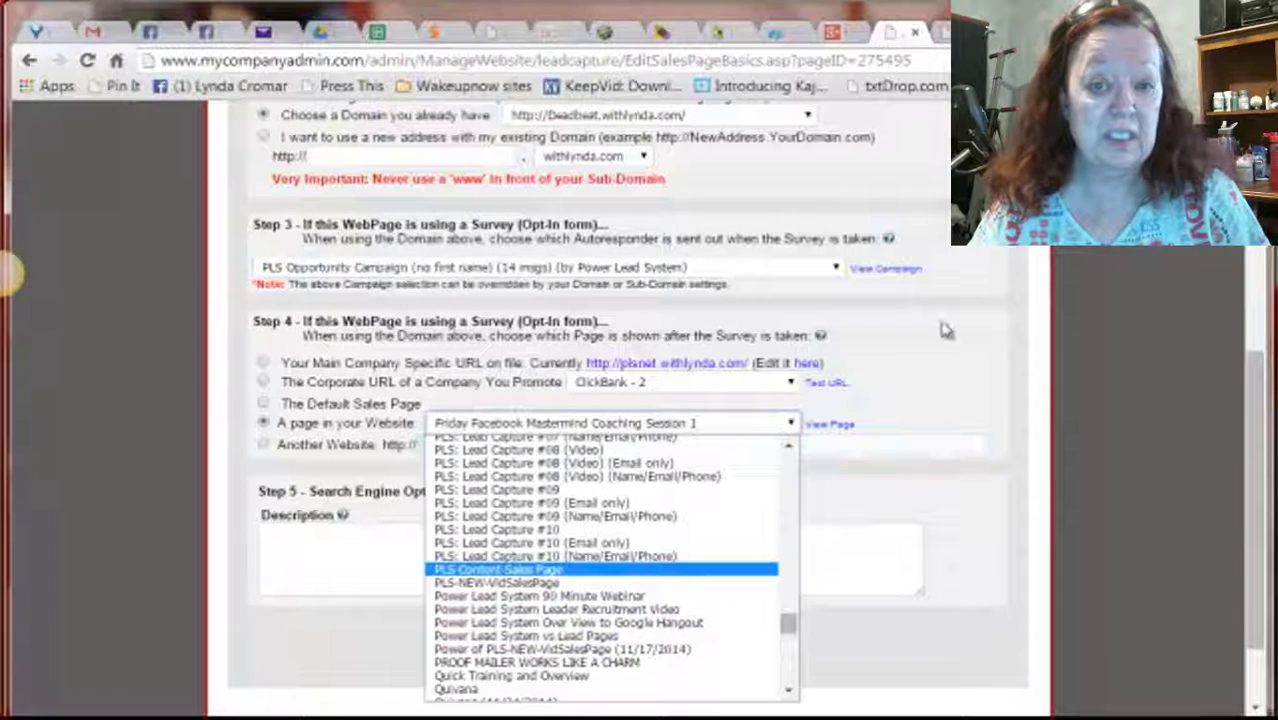
left_click(1016, 353)
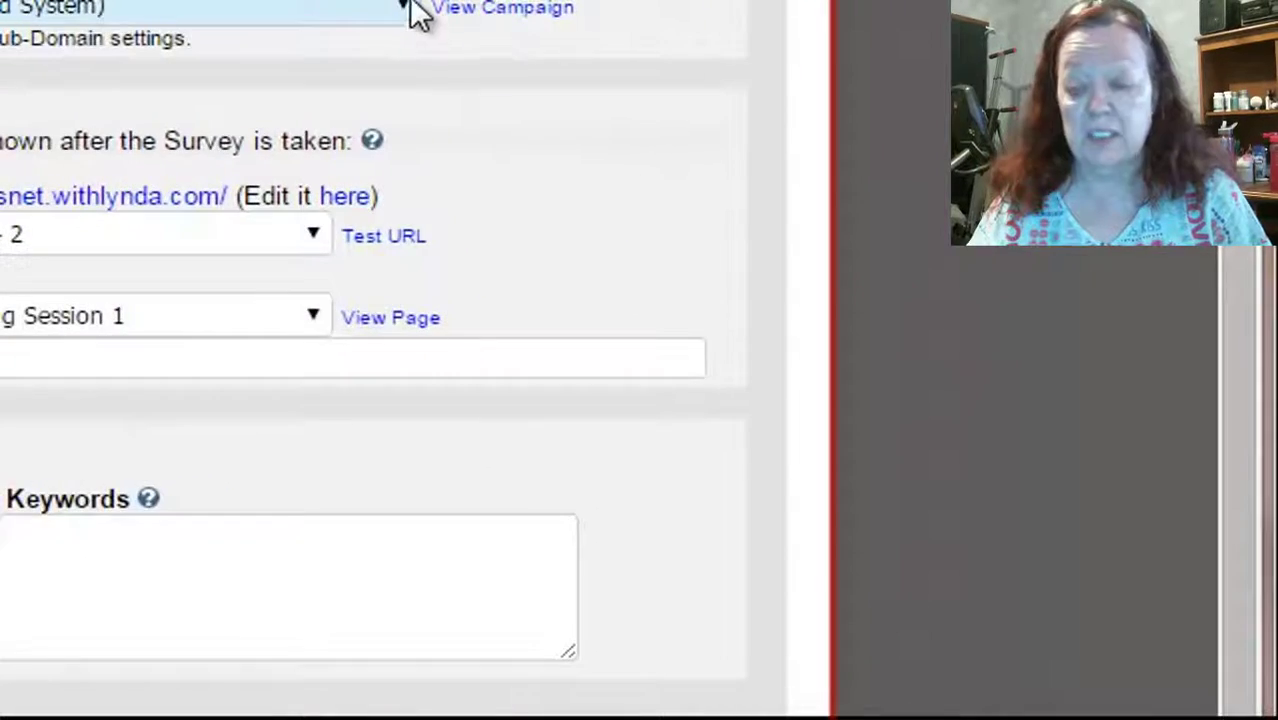
Choose 'My copy of Simple Freedom Booklet Campaign' (1 msgs) as the Step 3 autoresponder
left_click(838, 268)
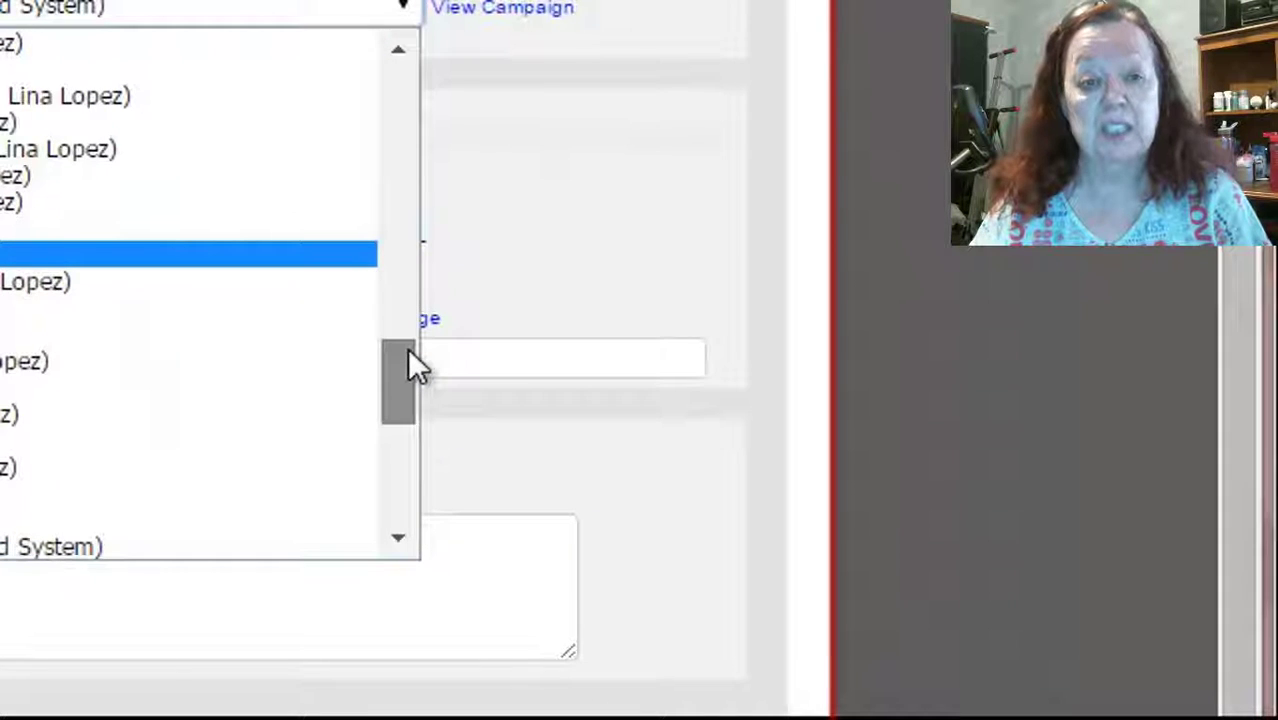
left_click_drag(407, 347, 407, 374)
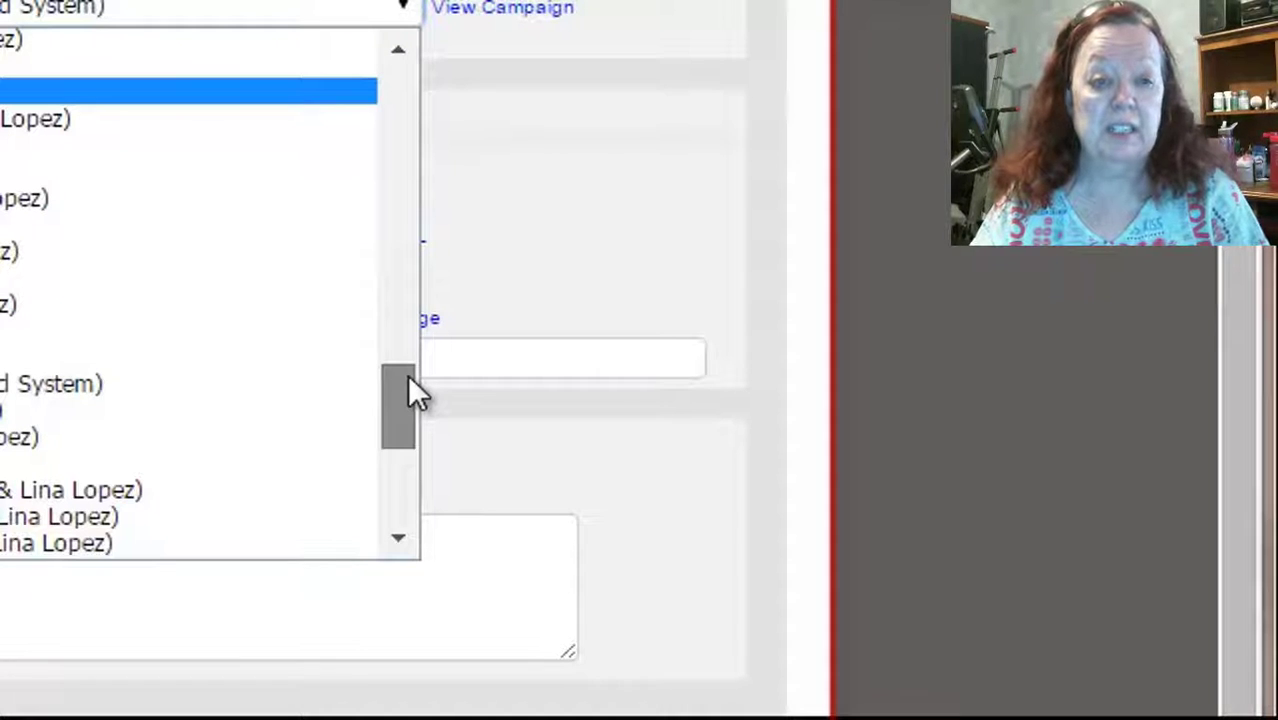
left_click_drag(408, 377, 412, 407)
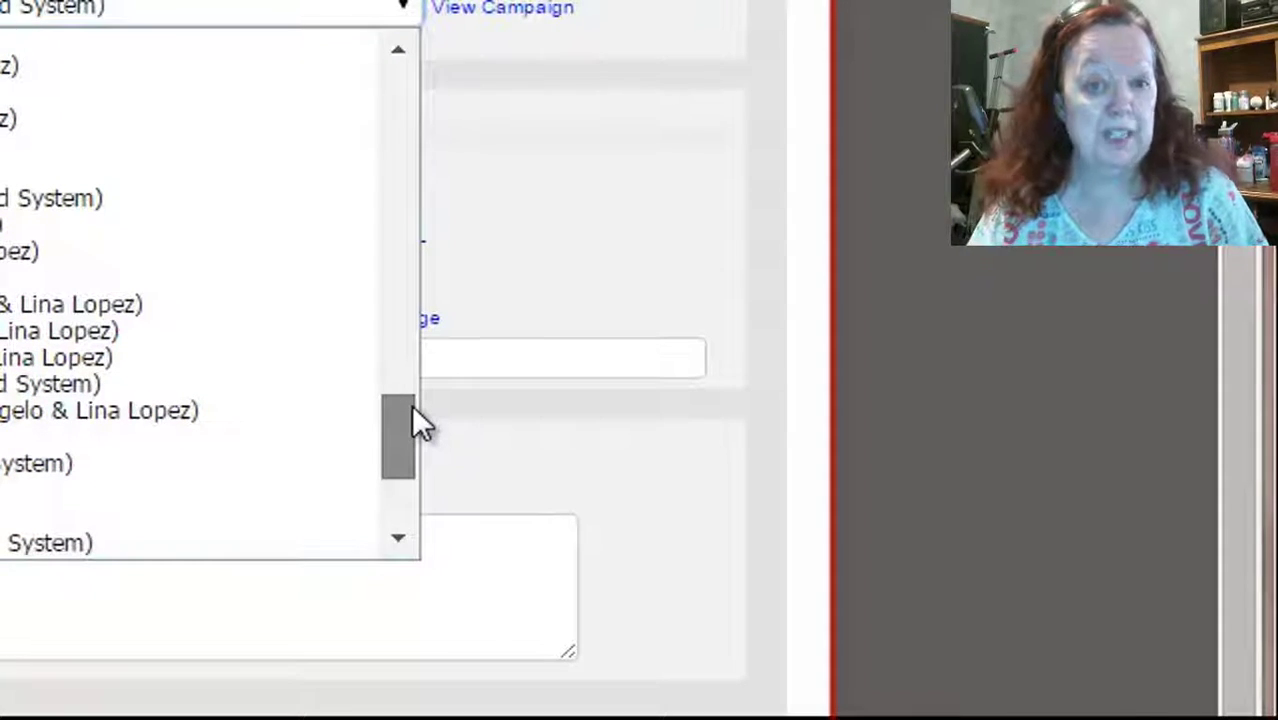
left_click_drag(416, 405, 409, 393)
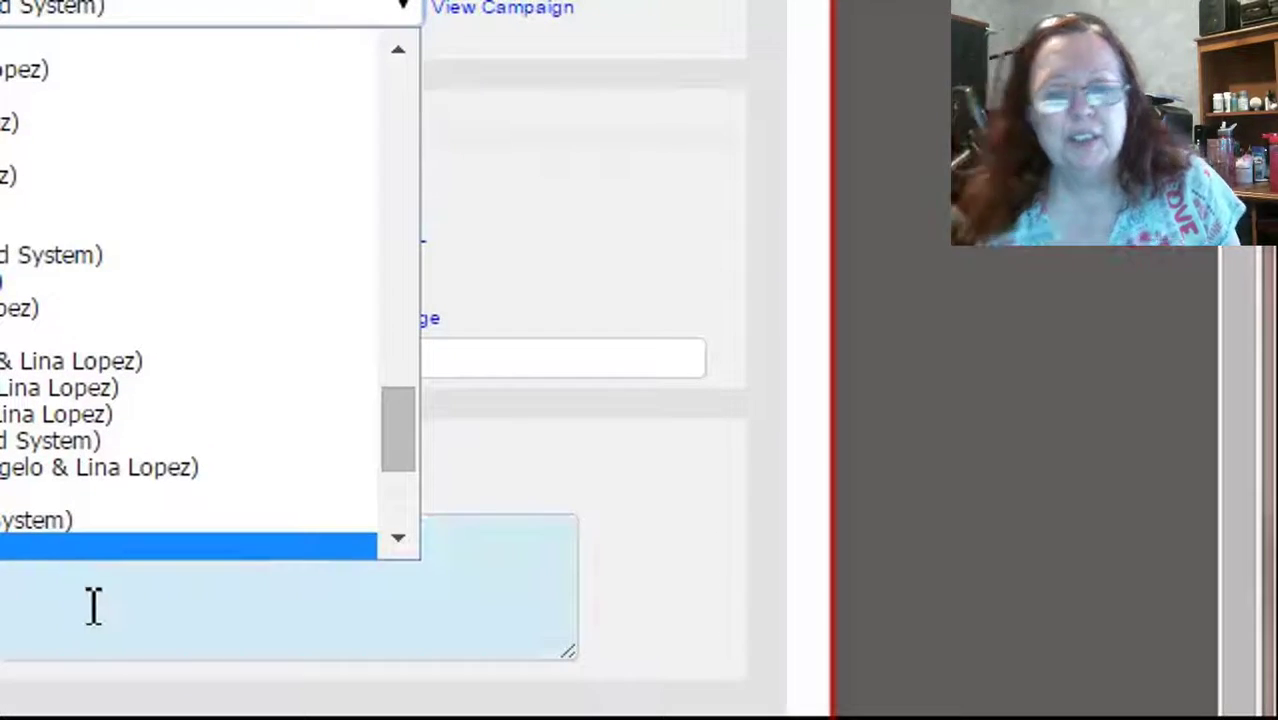
left_click_drag(395, 457, 399, 514)
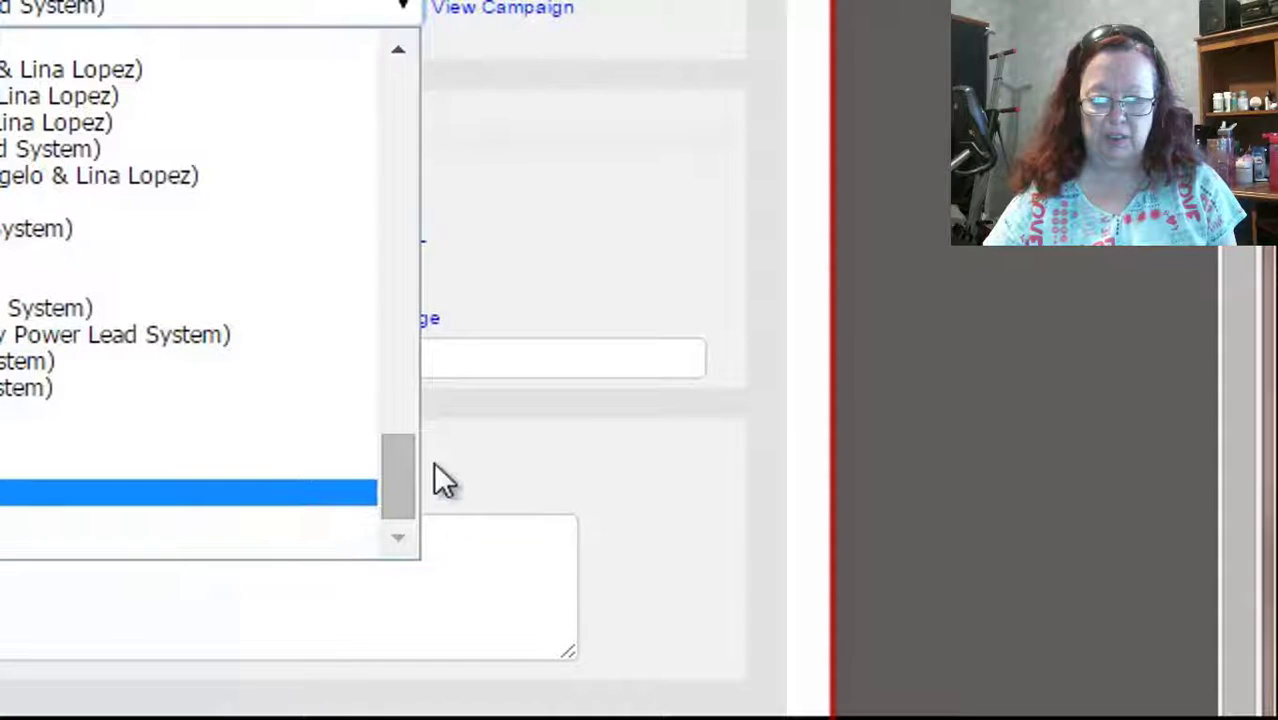
left_click_drag(397, 476, 393, 189)
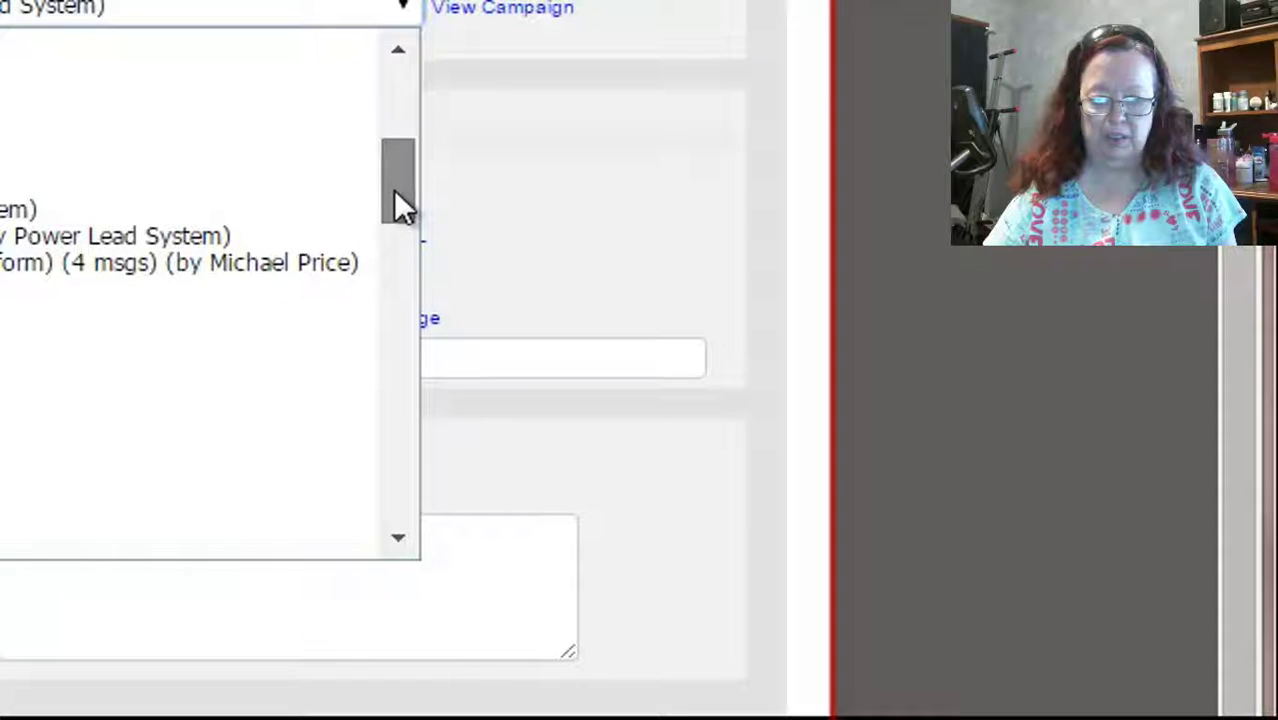
left_click_drag(393, 189, 387, 162)
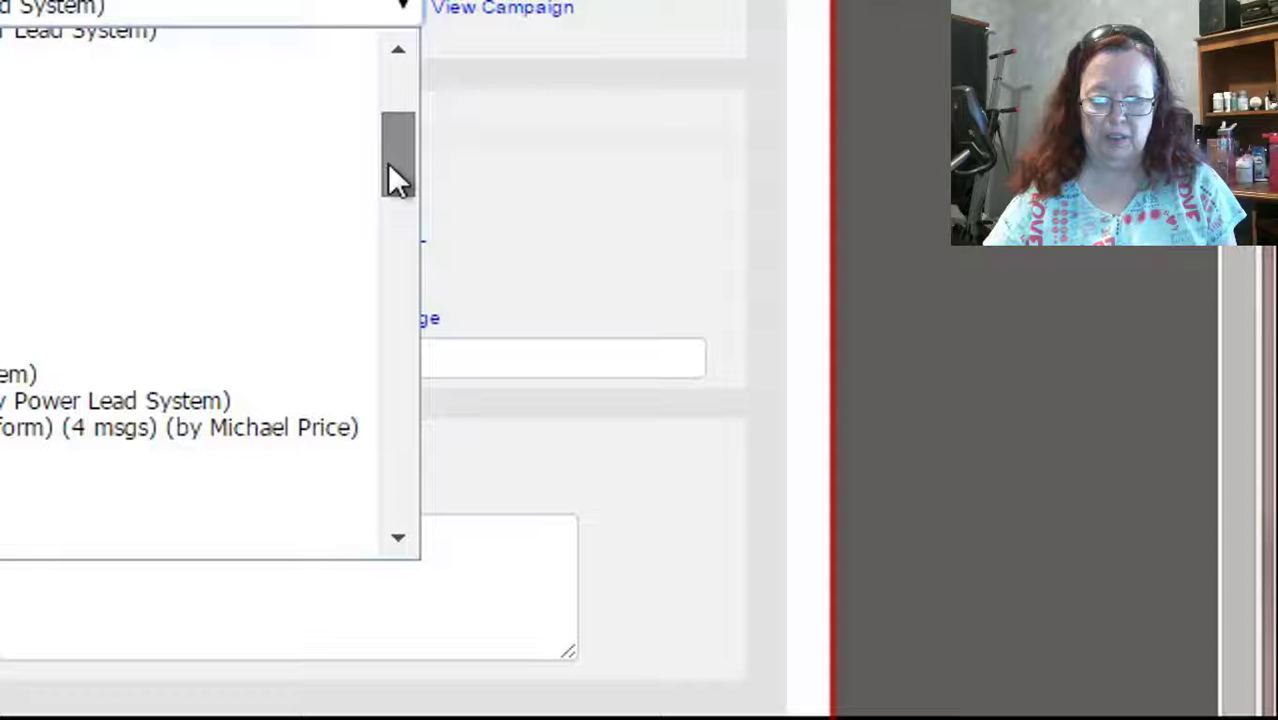
left_click_drag(387, 162, 379, 326)
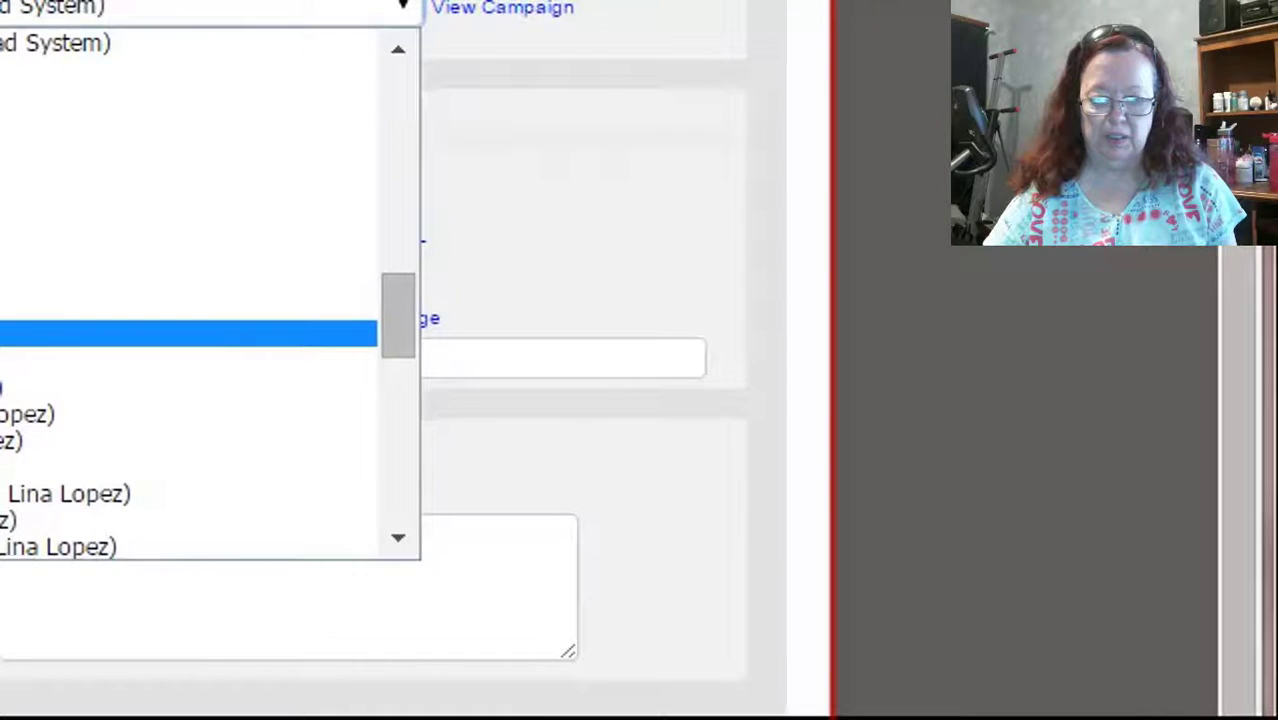
key("Return")
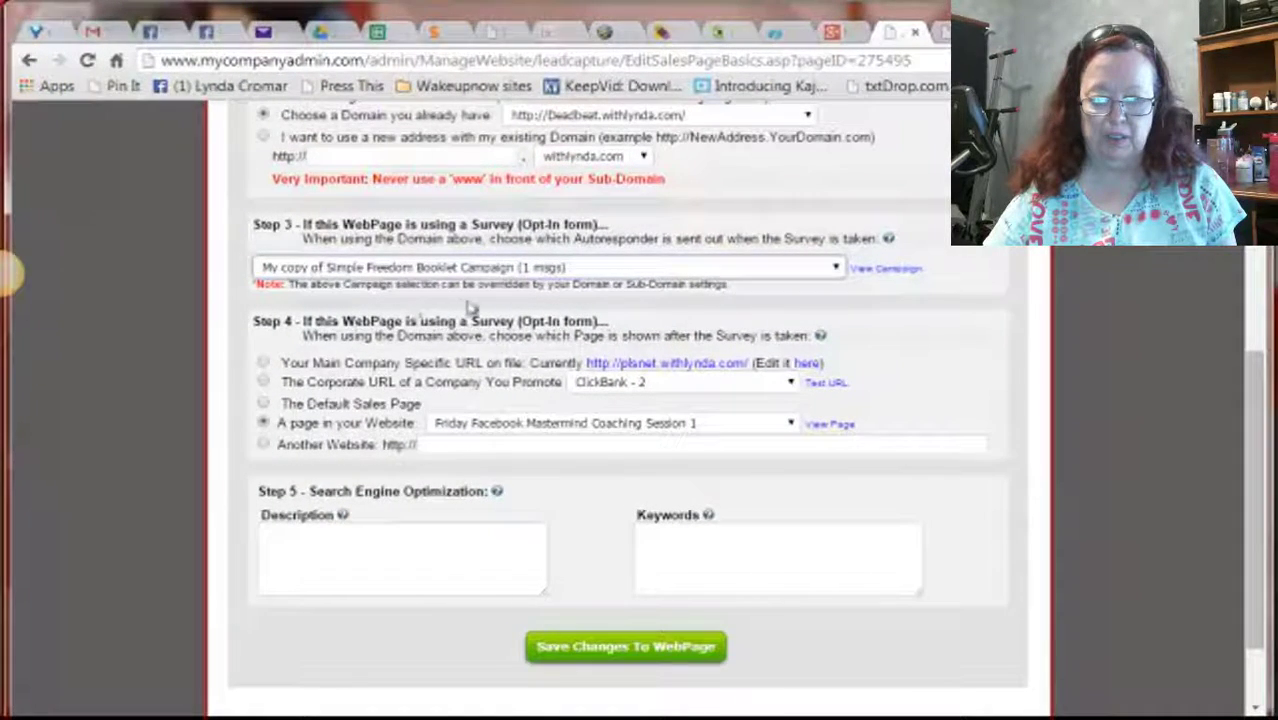
Save the webpage, open the live Deadbeat.withlynda.com page and submit an autofilled test email
left_click(637, 648)
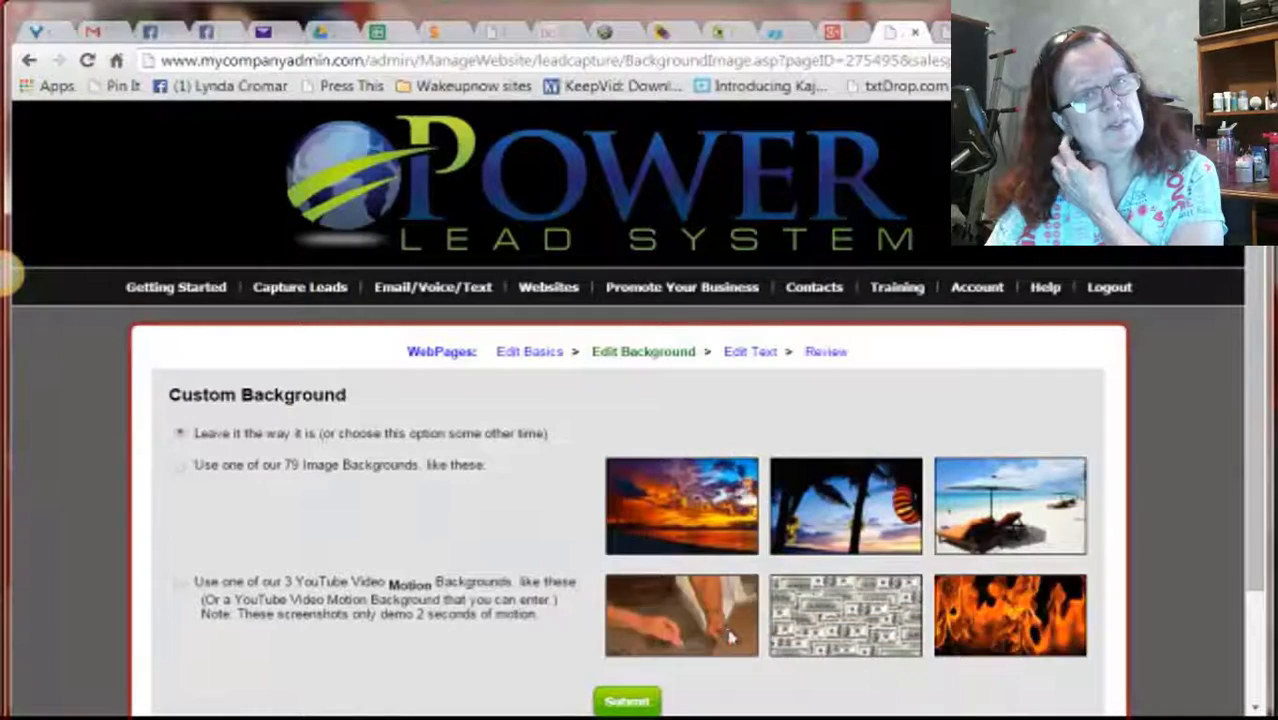
left_click(824, 352)
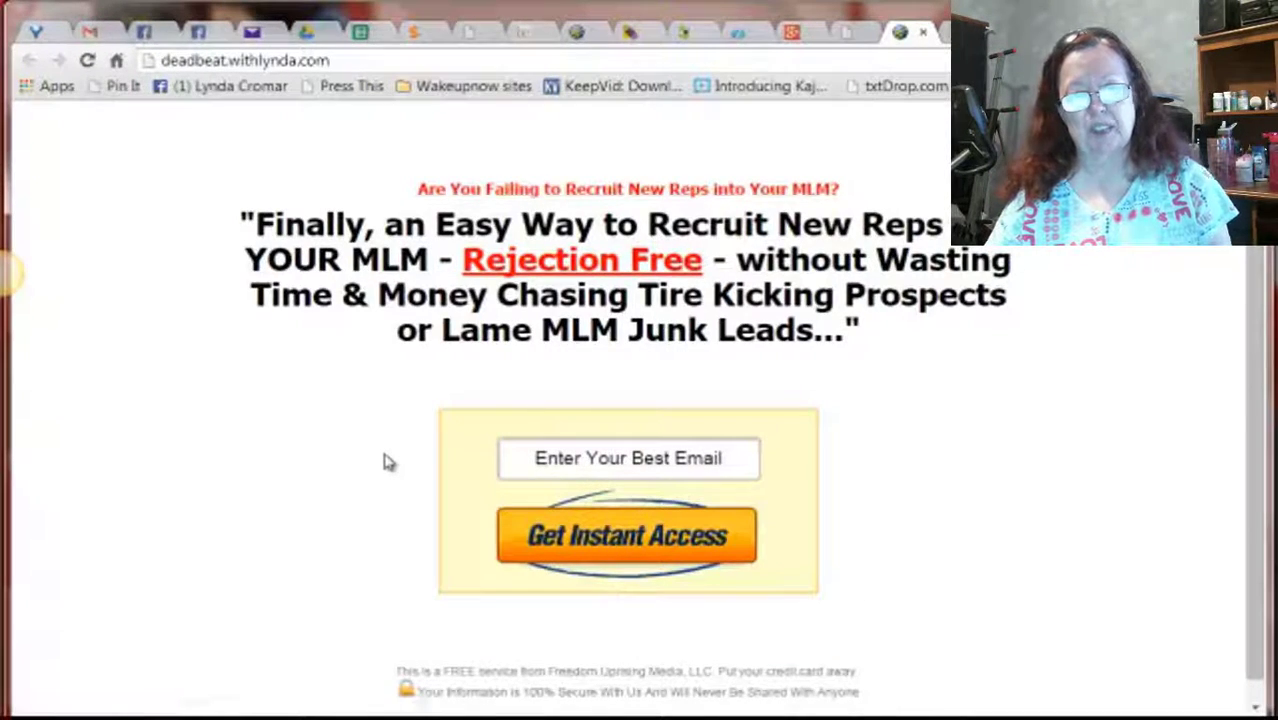
left_click(710, 462)
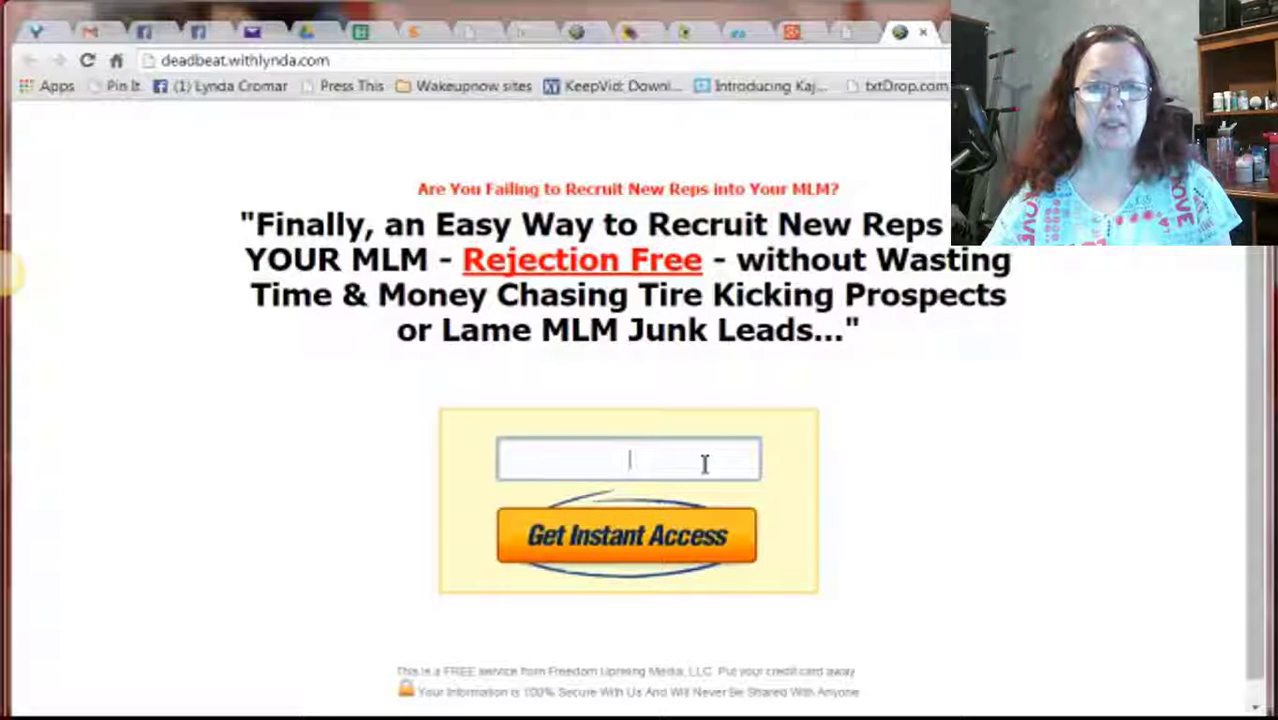
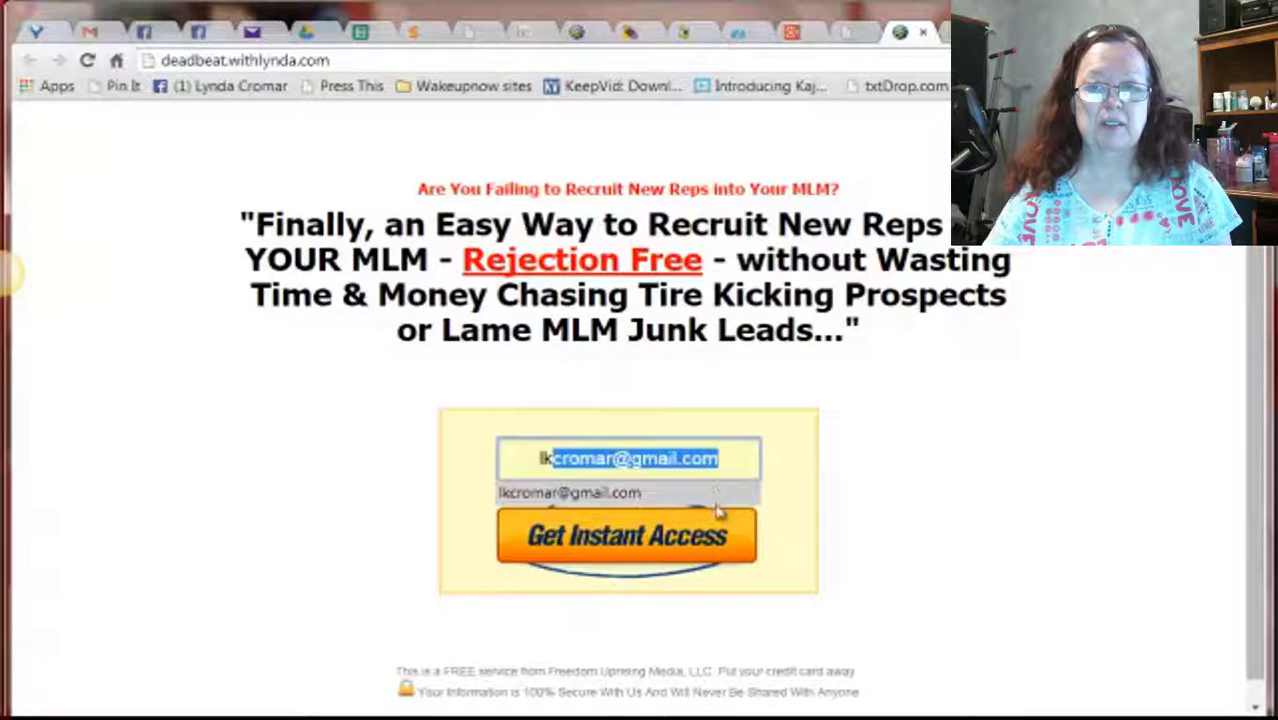
left_click(716, 505)
left_click(675, 553)
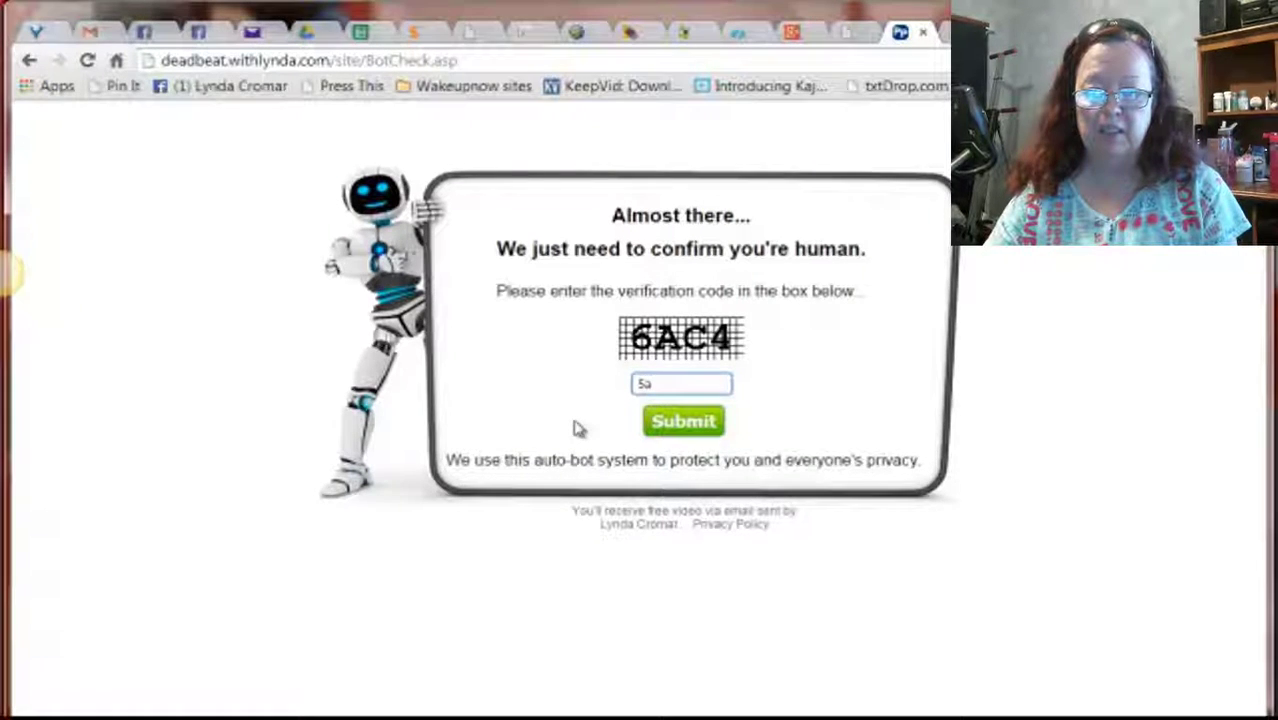
After the verification error, re-enter the correct code and resubmit to reach AWeber's already-subscribed notice
left_click(720, 428)
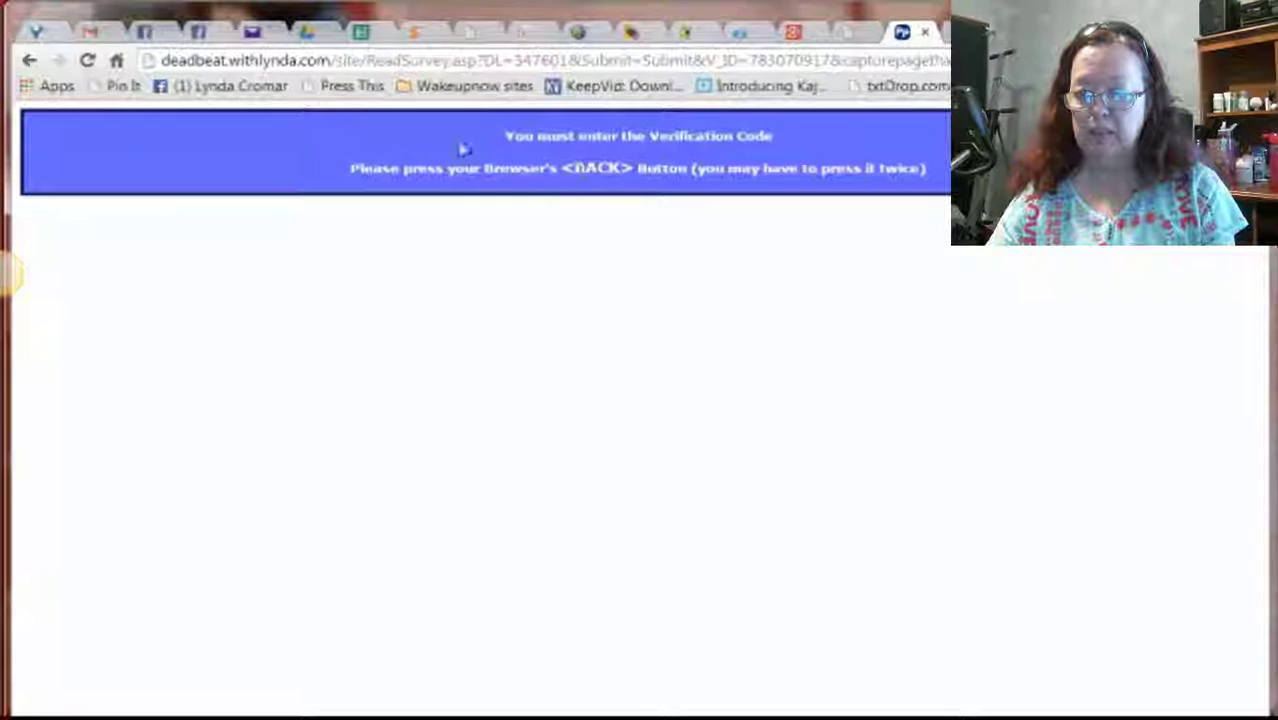
key("alt+Left")
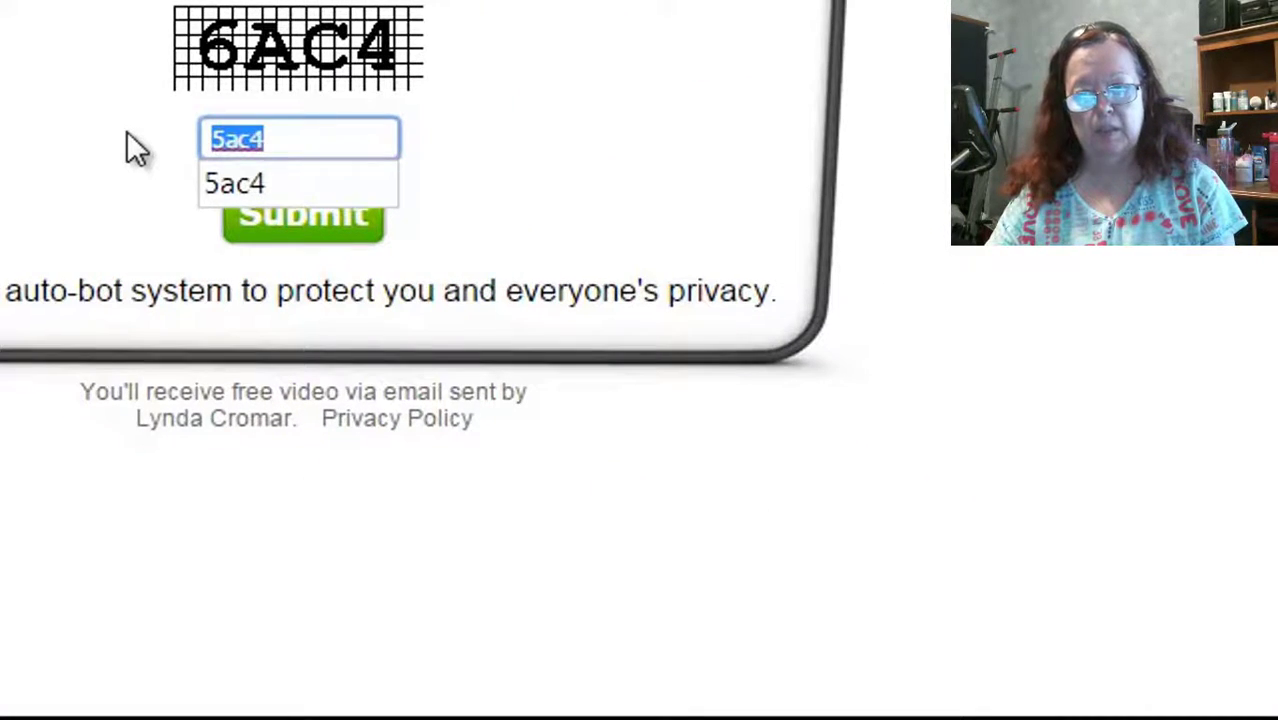
type("6a")
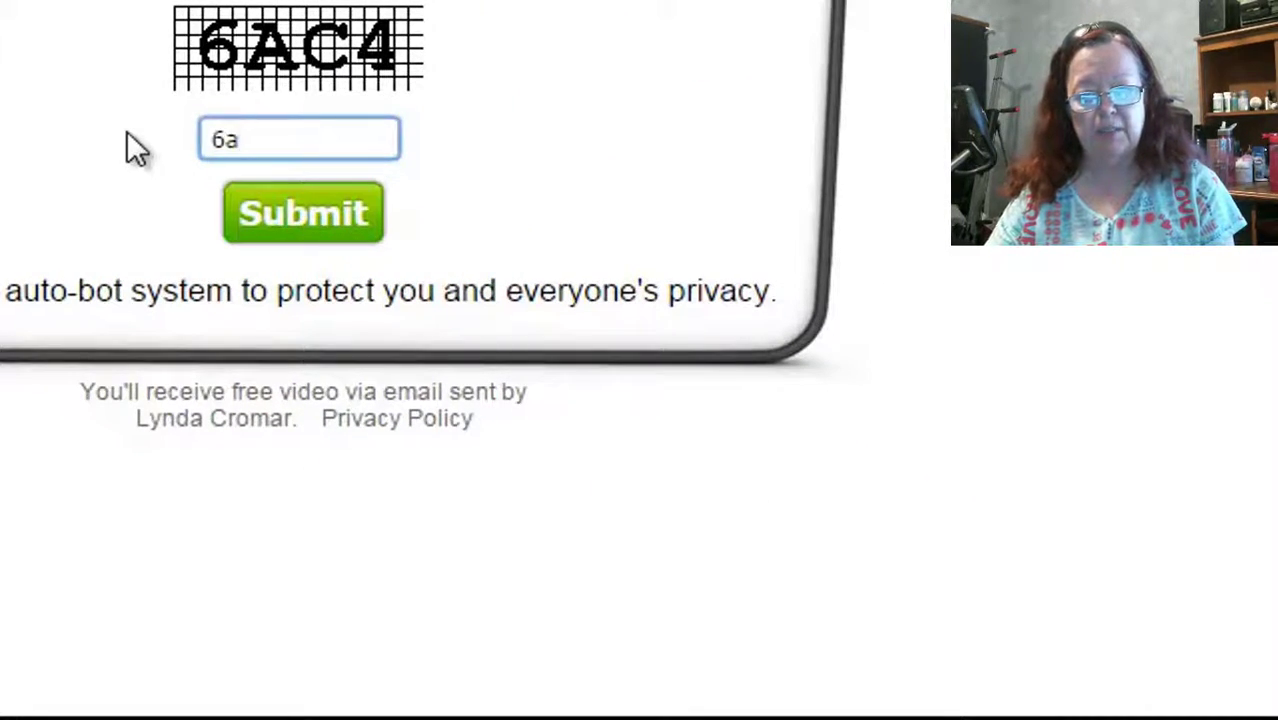
type("c4")
left_click(305, 215)
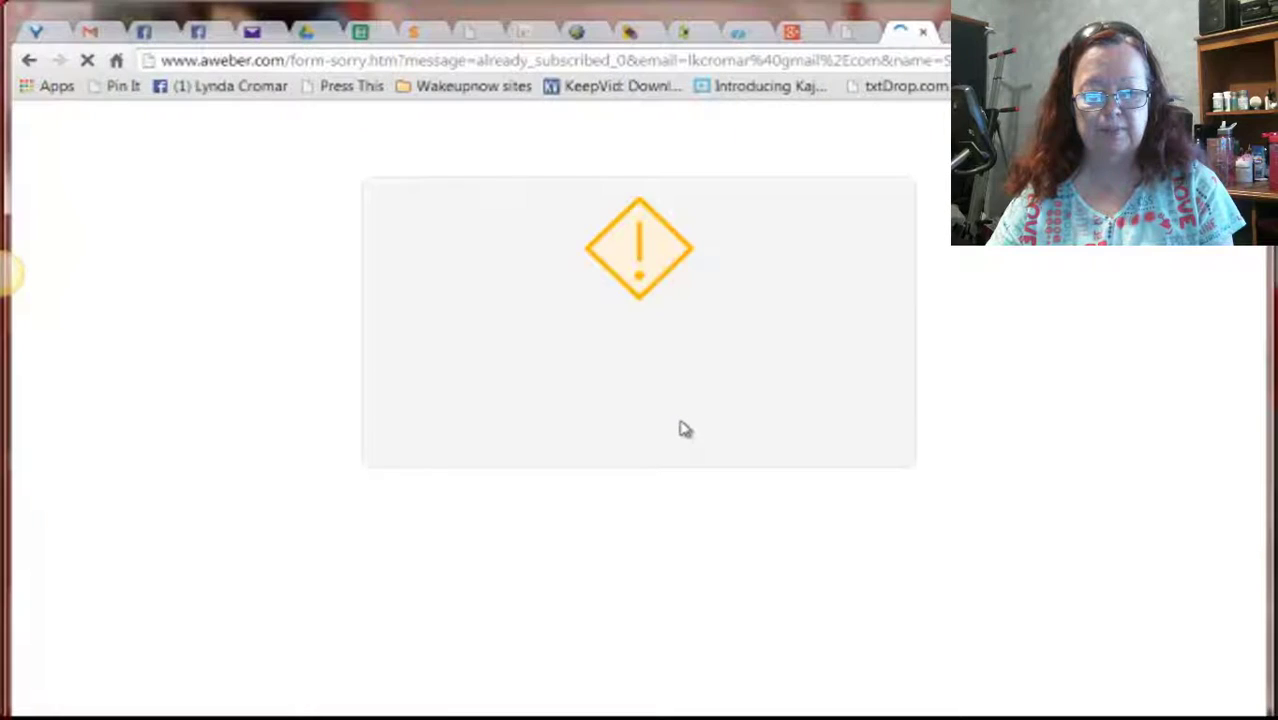